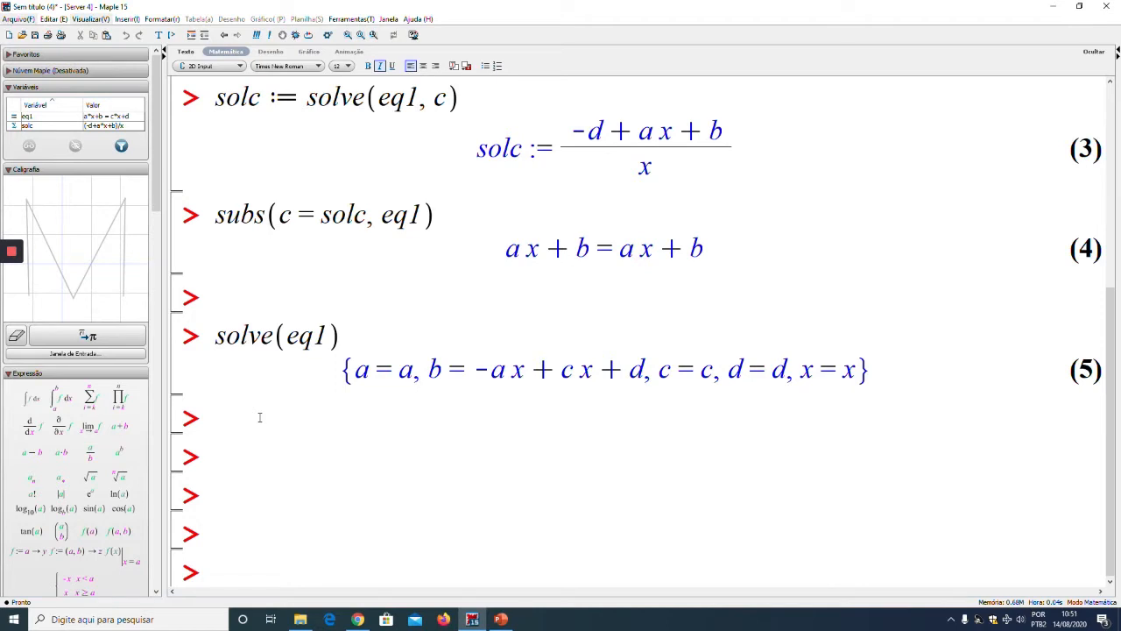
Step: Solve x^2 - x - 1 for x on a new prompt line and add empty prompts below the result
type("solve(x^2")
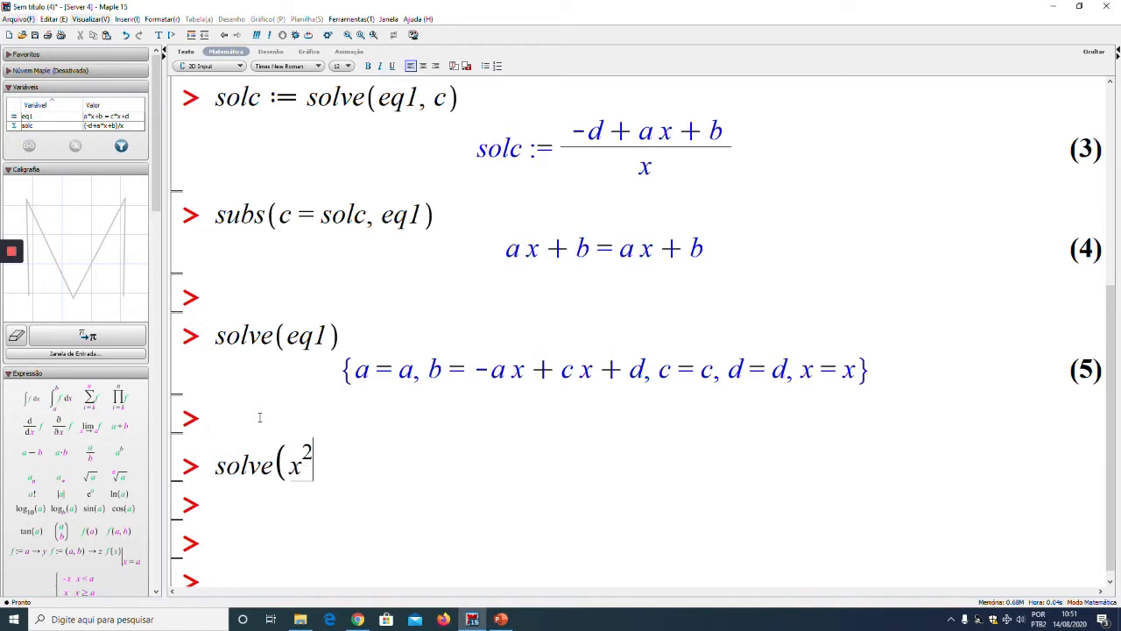
key("Right")
type("- x - 1, x)")
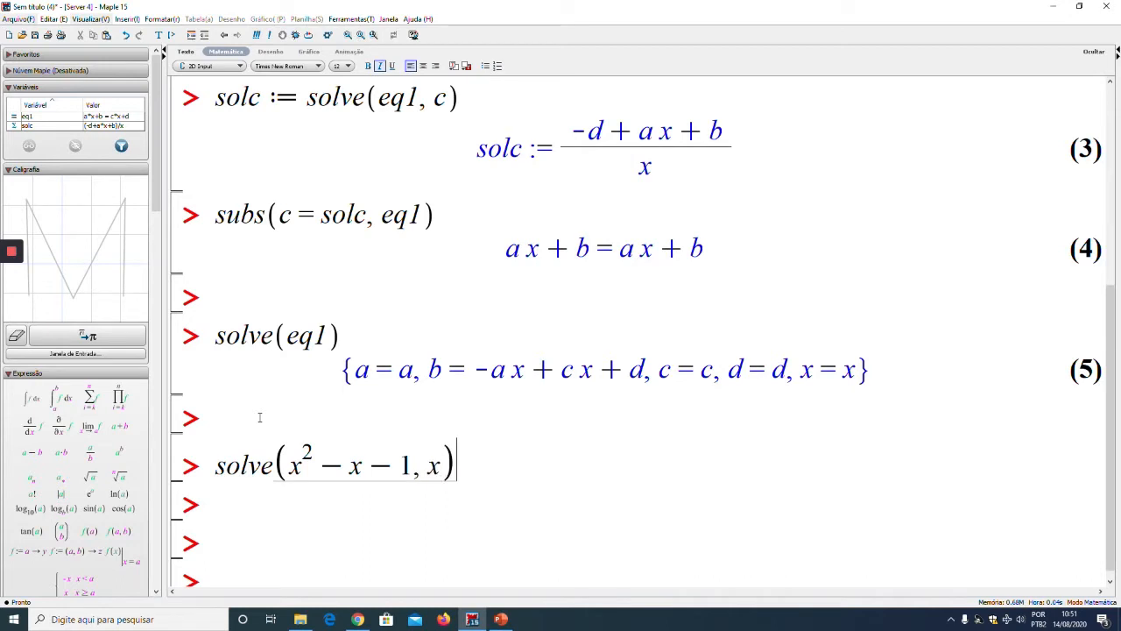
key("Return")
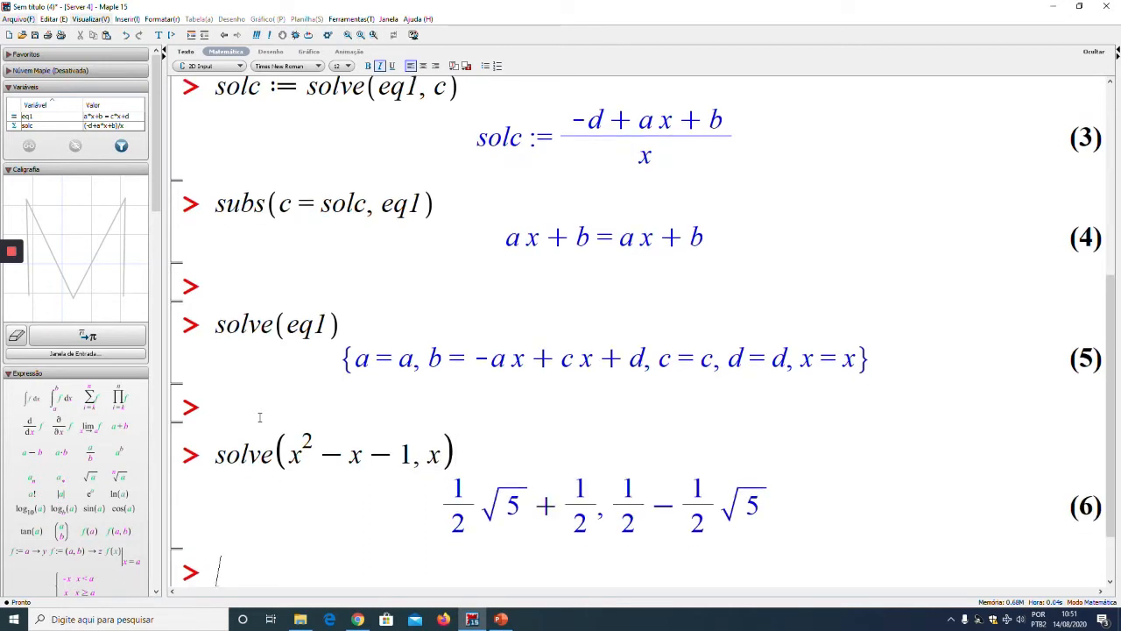
key("Return")
key("Return")
key("Up")
key("Up")
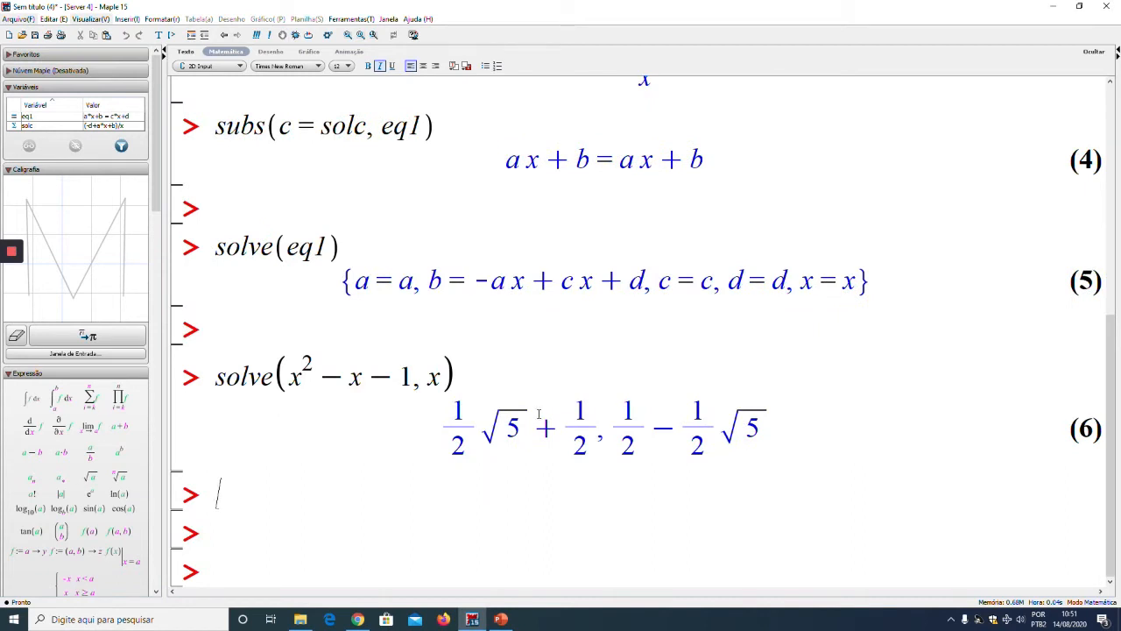
Step: Assign the solve(x^2 - x - 1, x) command to the variable sol2 and execute it again
left_click_drag(449, 426, 580, 441)
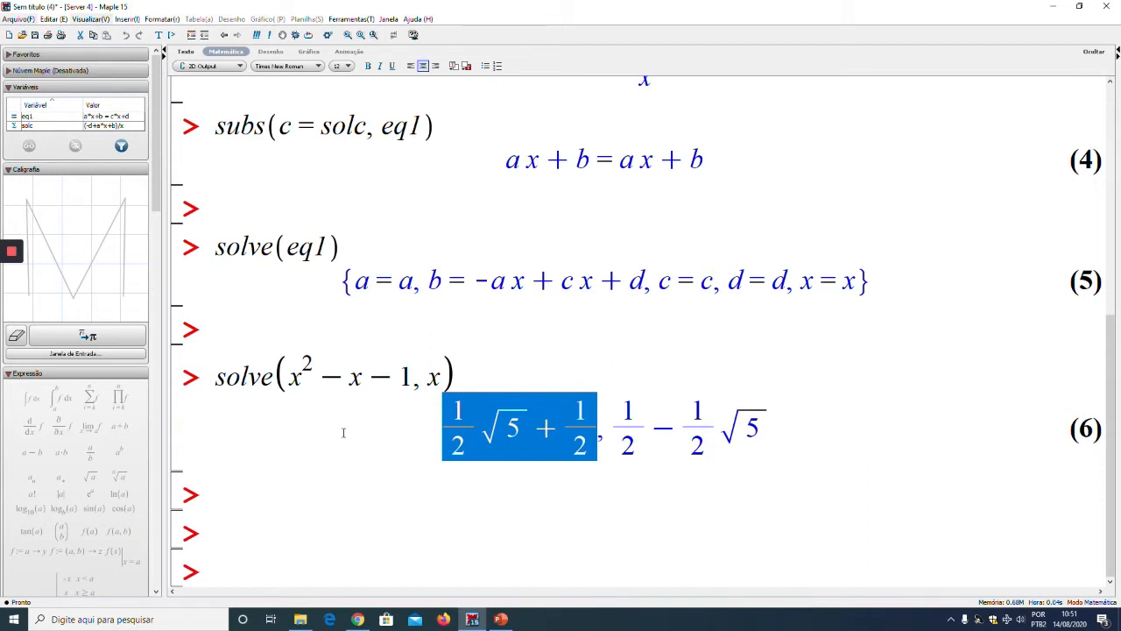
left_click(233, 473)
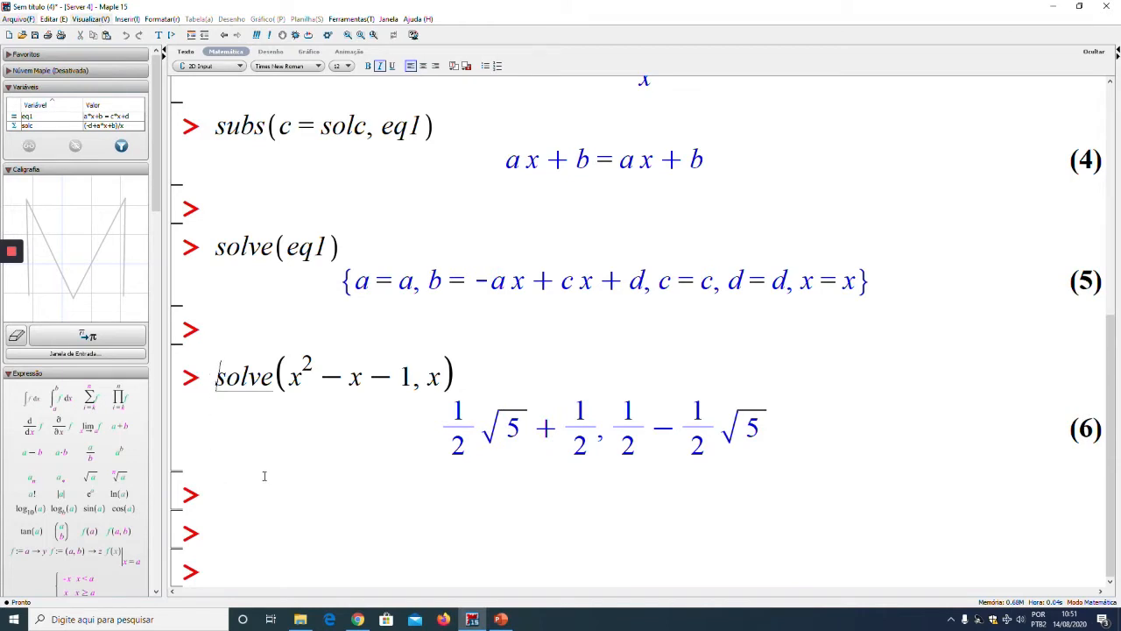
type("sol")
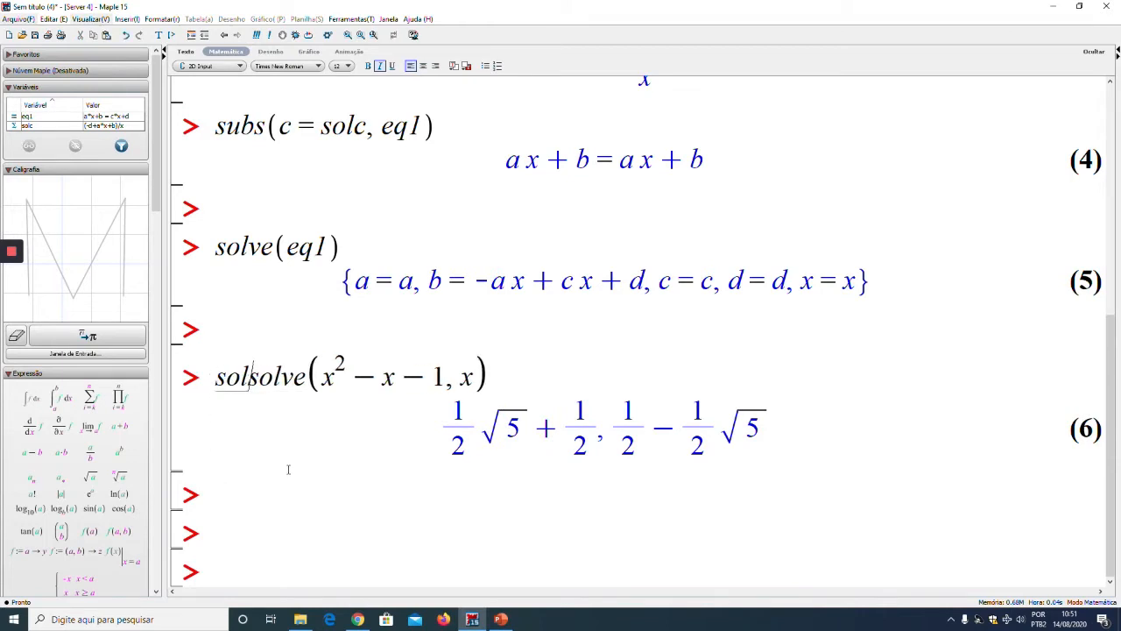
type("2 ")
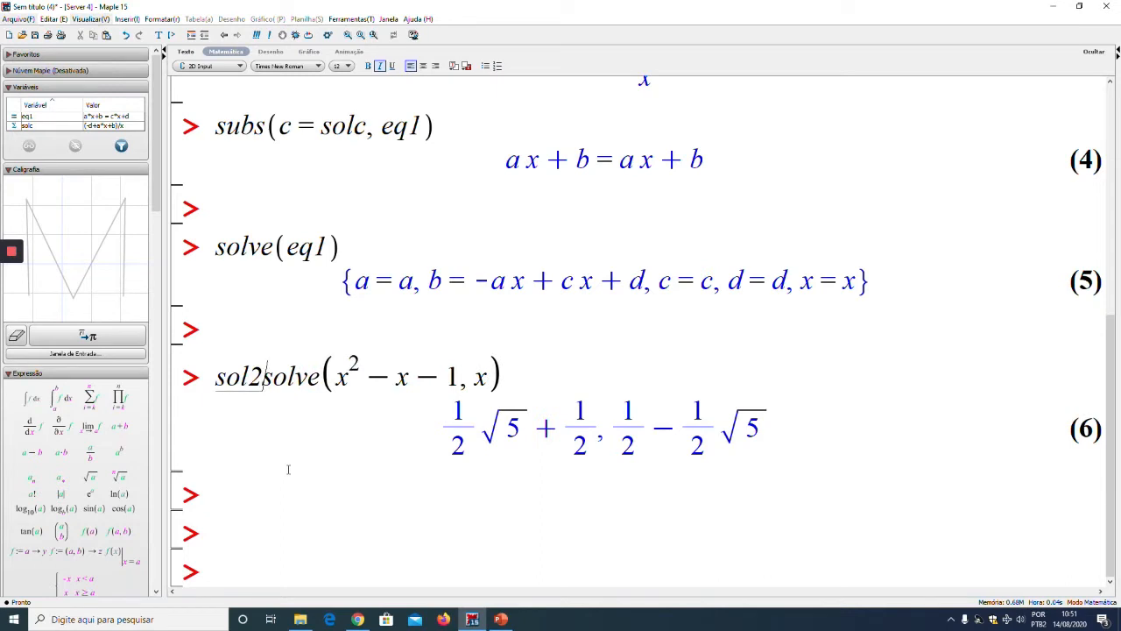
type(":=")
key("Return")
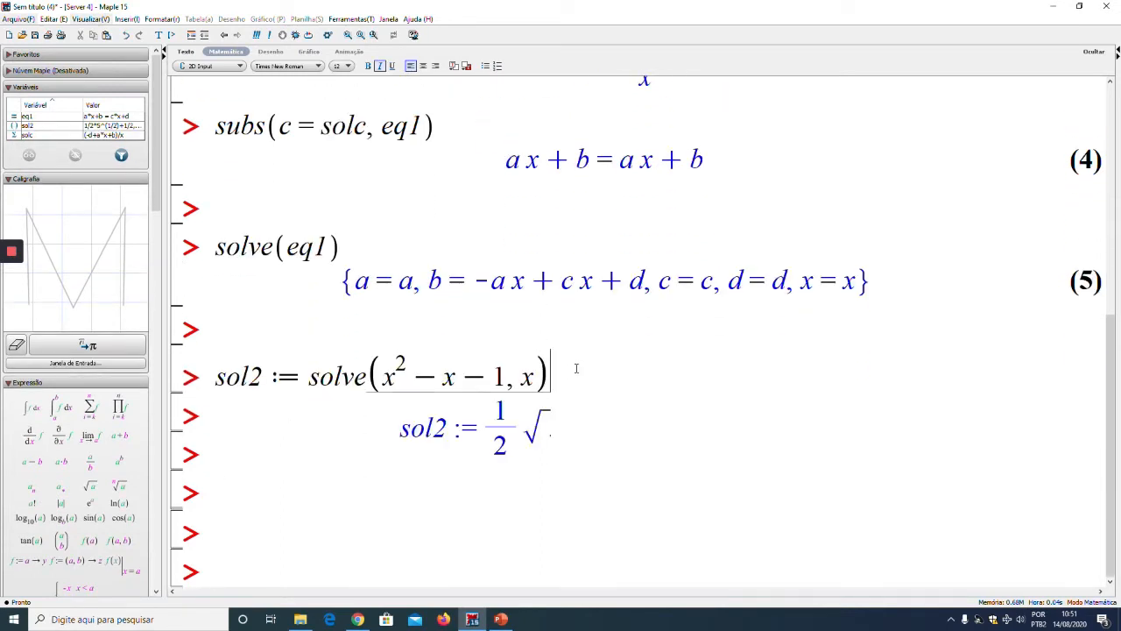
key("Return")
key("Return")
key("Return")
key("Return")
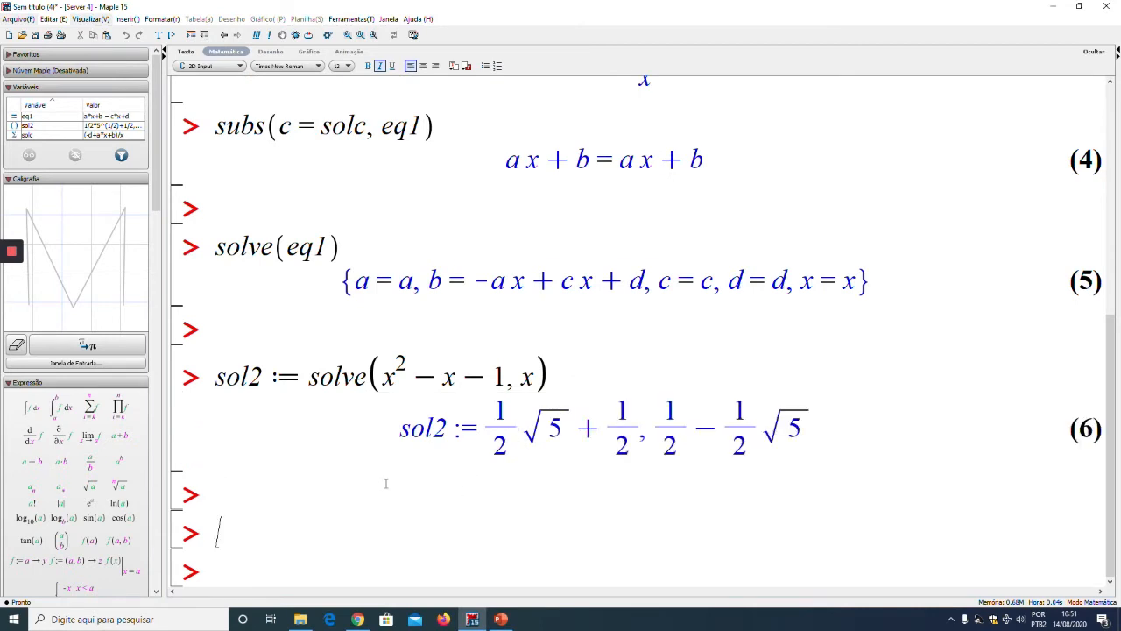
Step: Extract the two roots individually by evaluating sol2[1] and sol2[2] on separate prompt lines
scroll(377, 490, "up", 2)
left_click(249, 457)
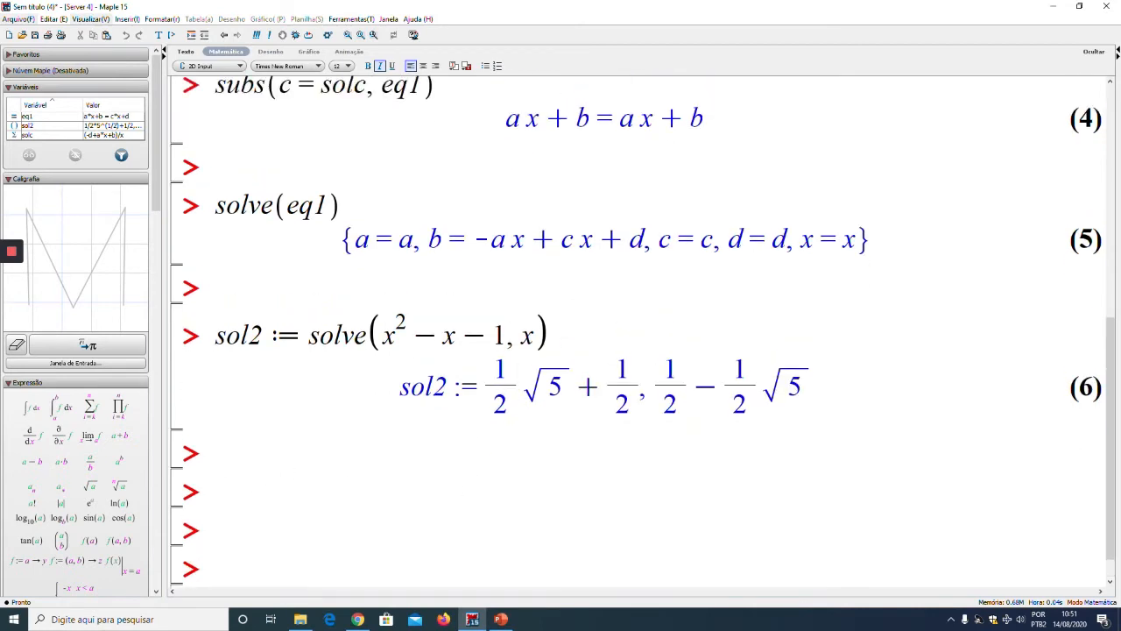
type("sol2[1")
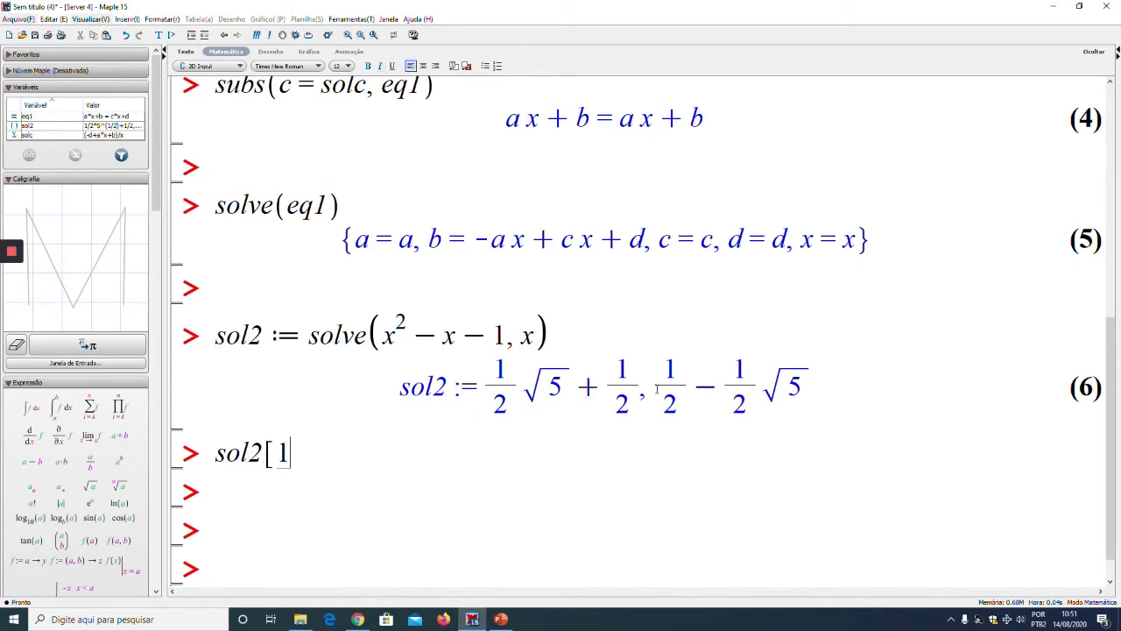
type("]")
key("Return")
scroll(676, 476, "down", 3)
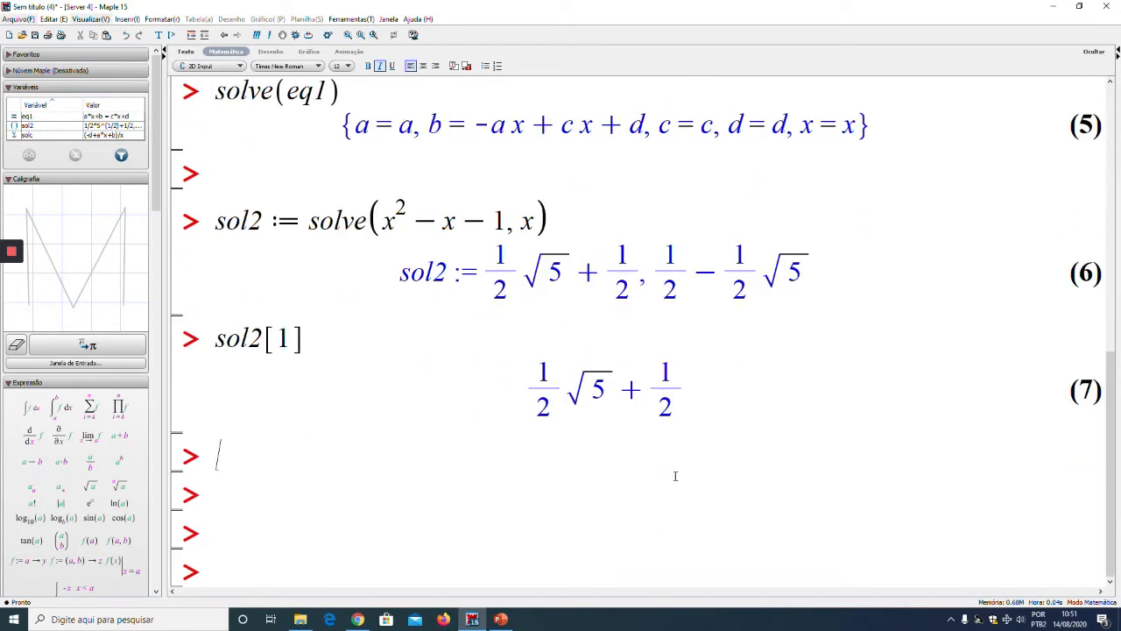
type("sol2[2]")
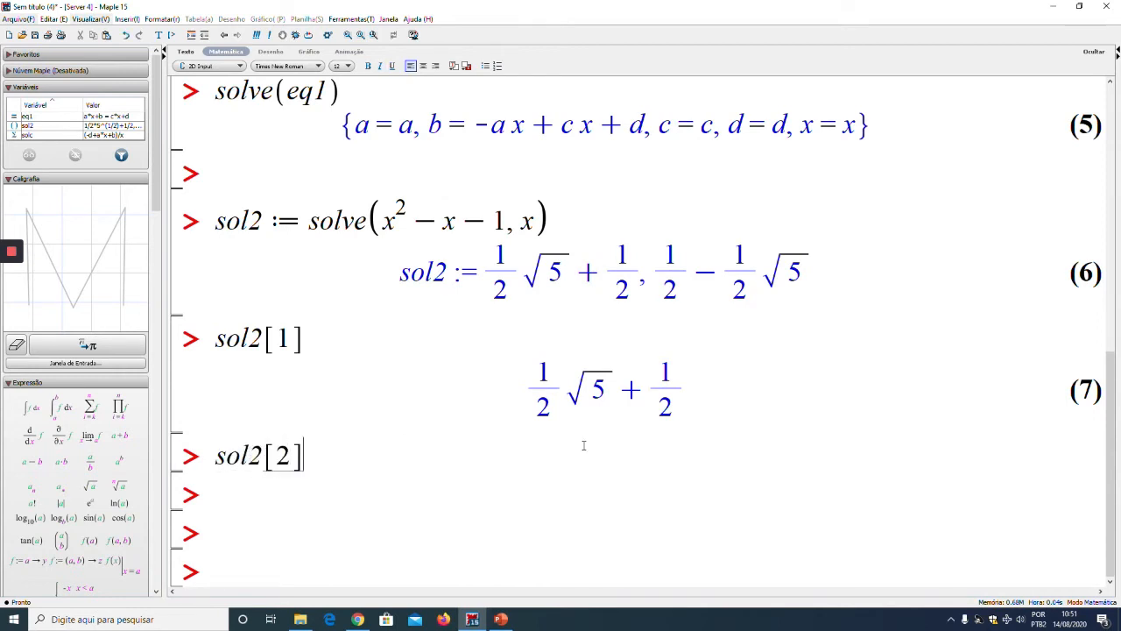
key("Return")
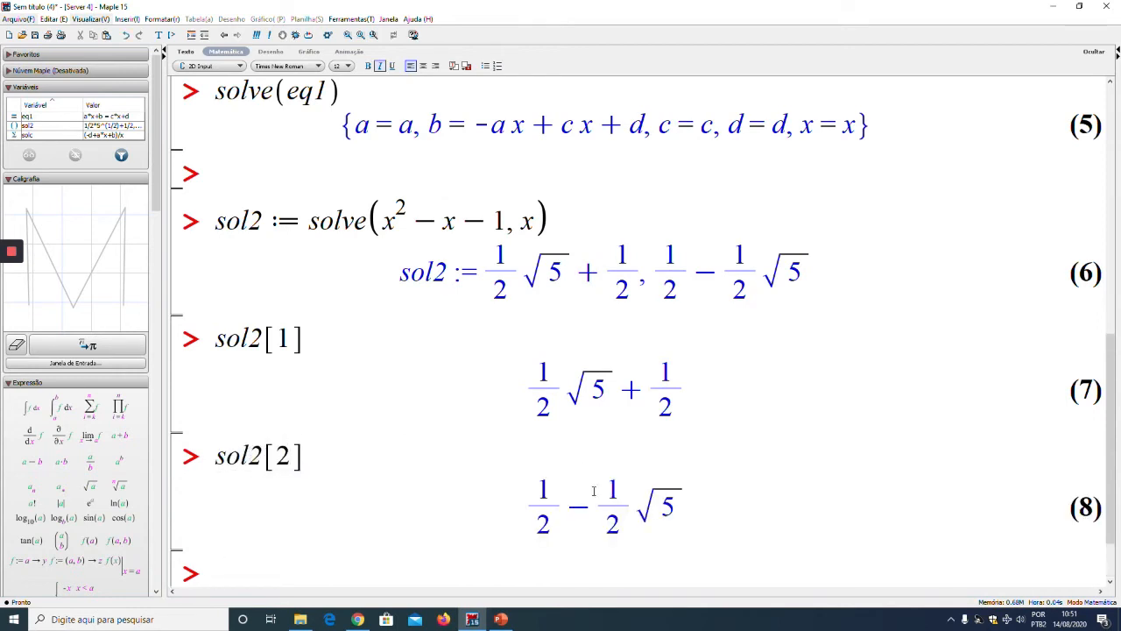
scroll(604, 495, "down", 2)
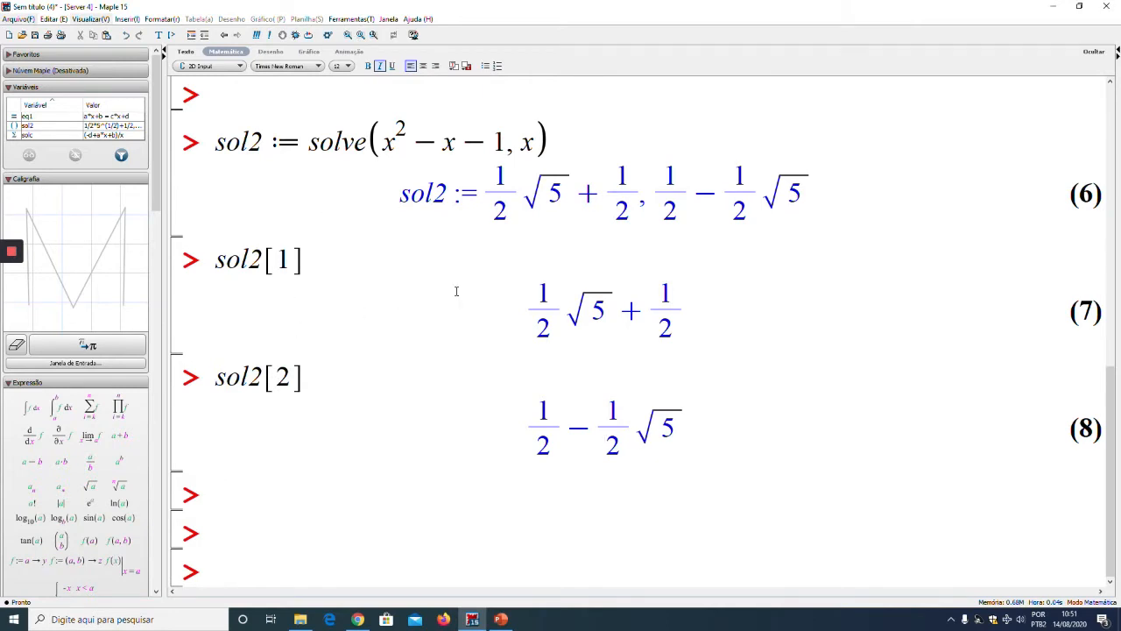
Step: Enter the exponential term exp(sol2[1]*t) on the empty prompt below sol2[2], reusing the existing sol2[1] expression
type("exp(")
left_click_drag(210, 261, 272, 260)
key("ctrl+c")
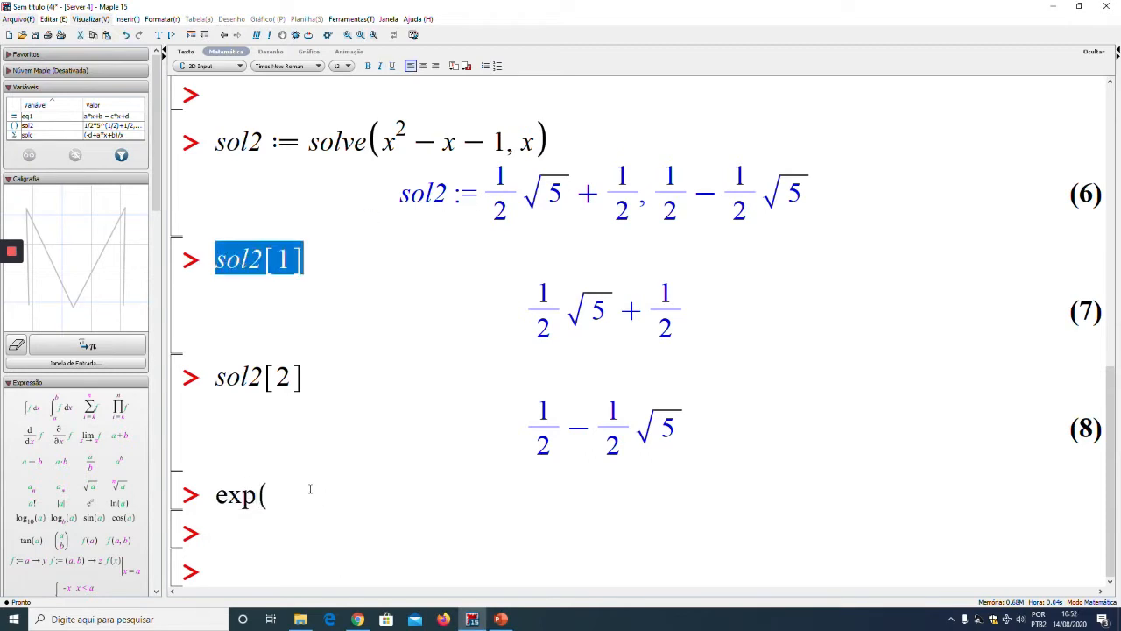
left_click(310, 489)
key("ctrl+v")
type("*t)")
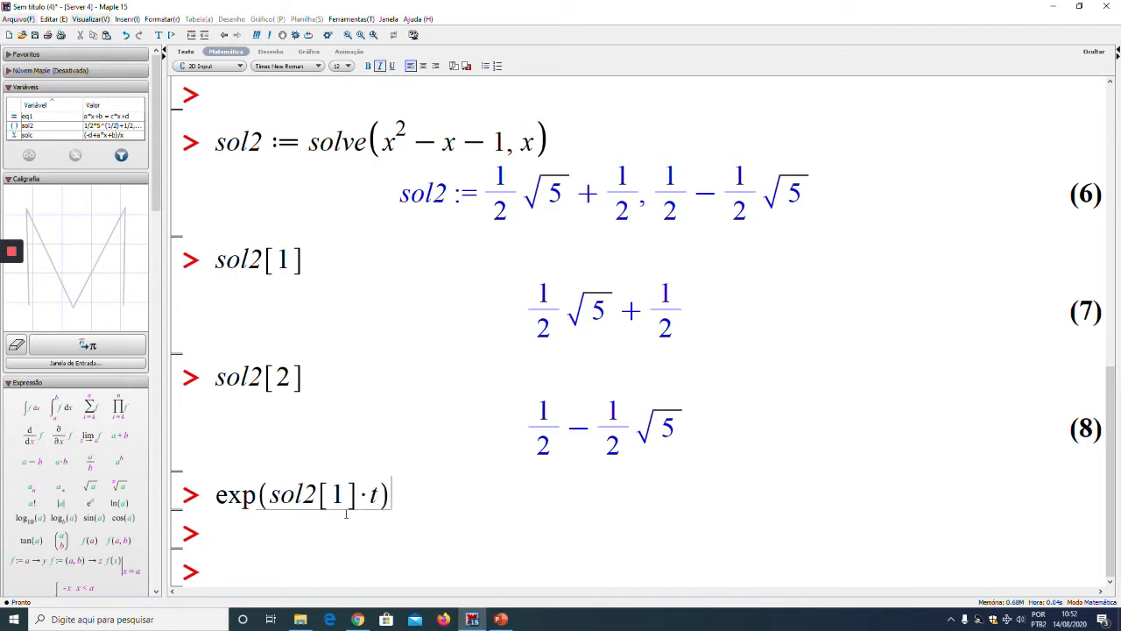
type("+sin(sol2[1")
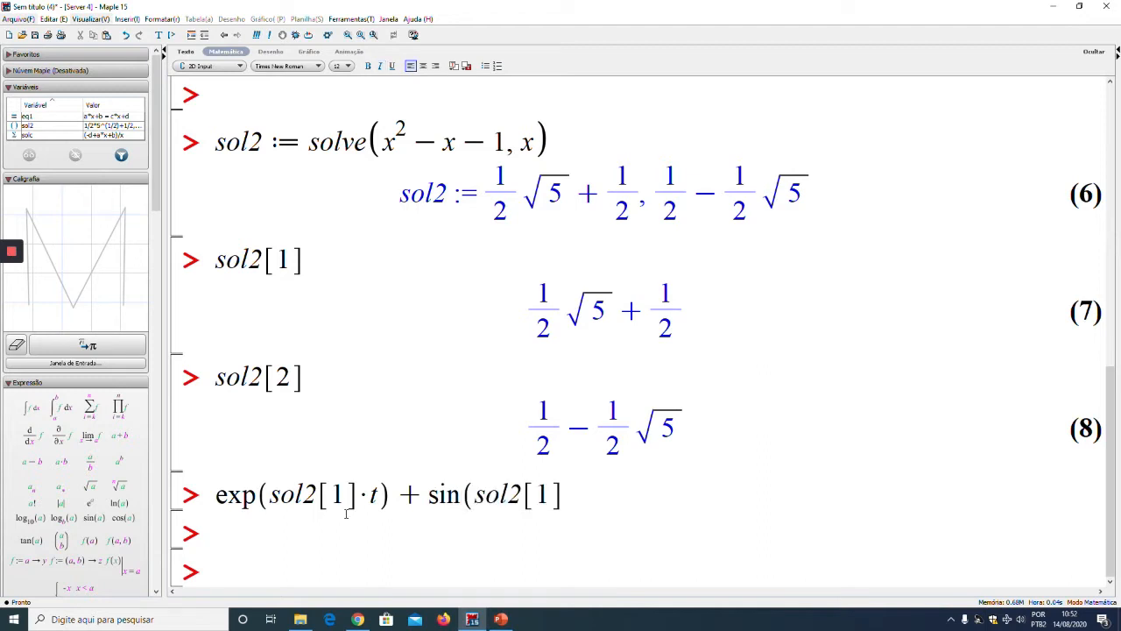
key("BackSpace")
key("BackSpace")
key("BackSpace")
key("BackSpace")
key("BackSpace")
key("BackSpace")
key("BackSpace")
key("BackSpace")
key("BackSpace")
key("BackSpace")
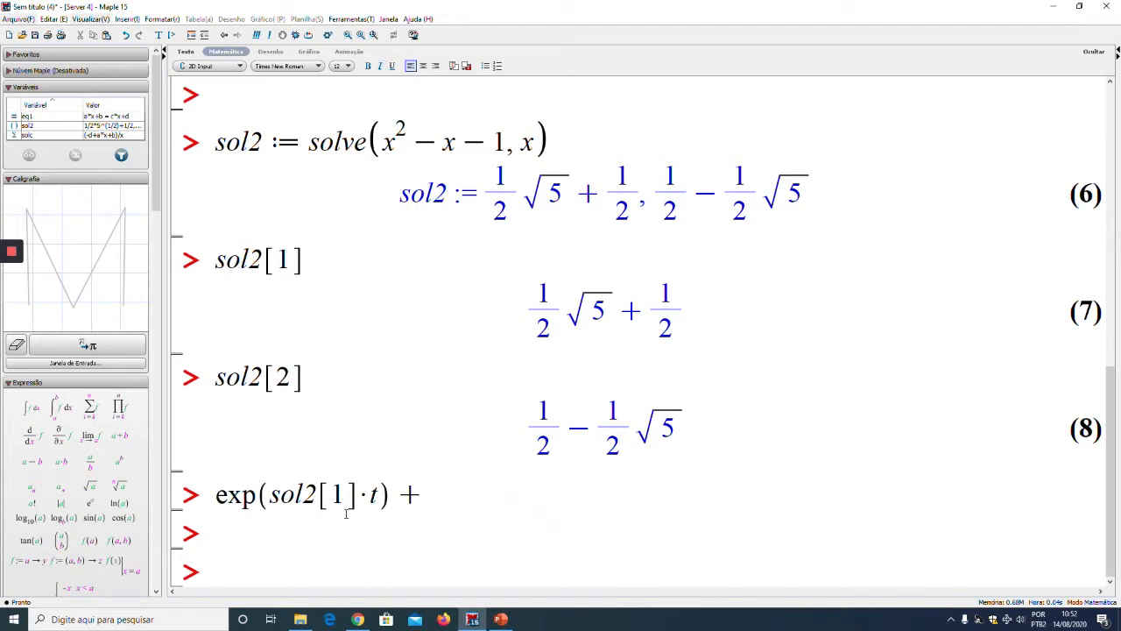
Step: Complete the sum with the second term exp(sol2[2]*t) and evaluate the whole expression
type("exp(")
type("sol2[1")
type("]*")
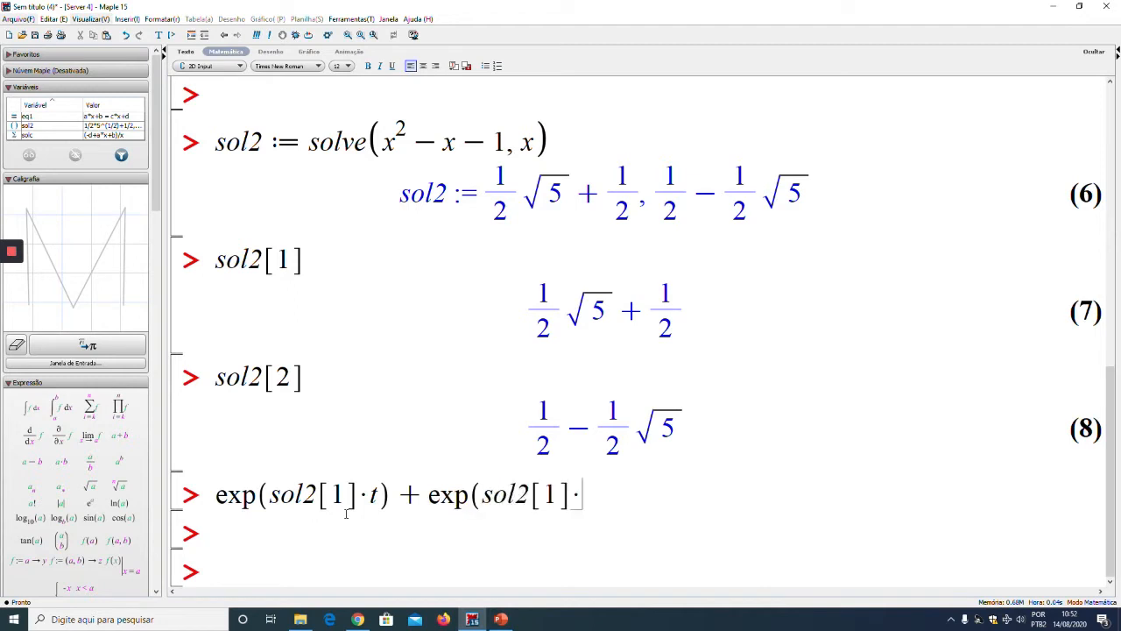
type("t)")
key("Left")
key("Left")
key("Left")
key("Left")
key("BackSpace")
type("2")
key("Return")
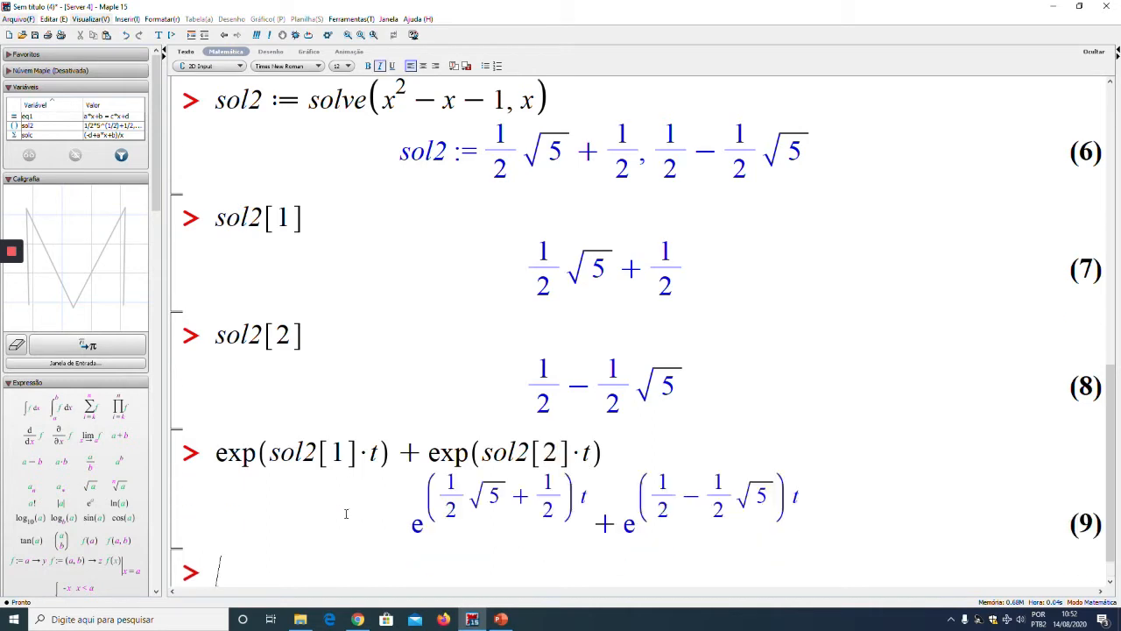
Step: Compute the decimal values of both roots with evalf(sol2)
key("Return")
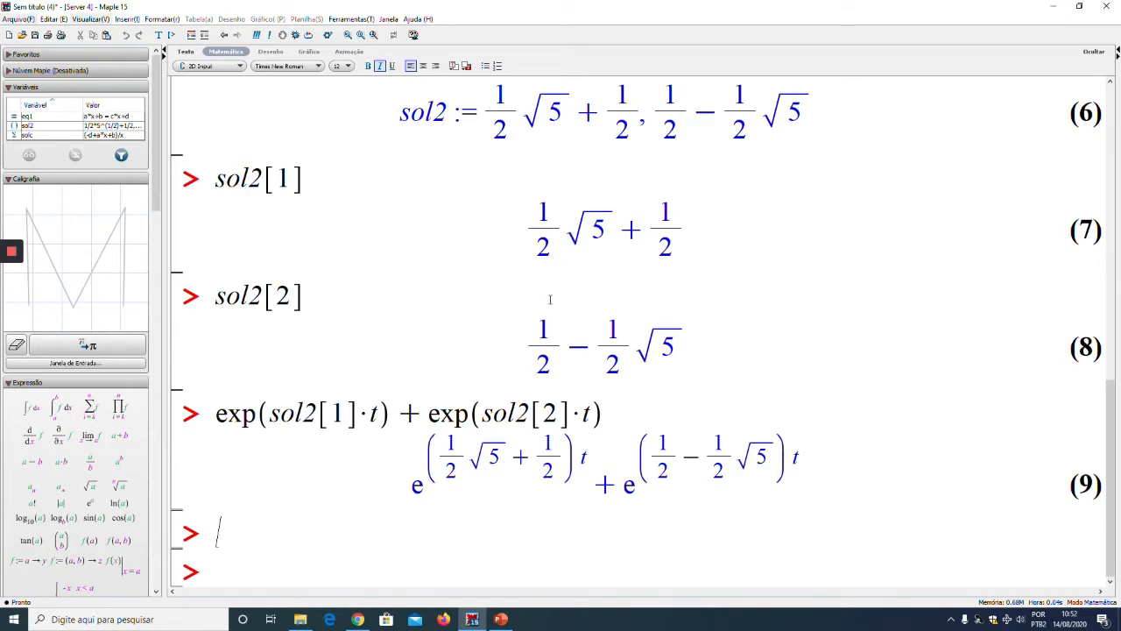
type("evalf(")
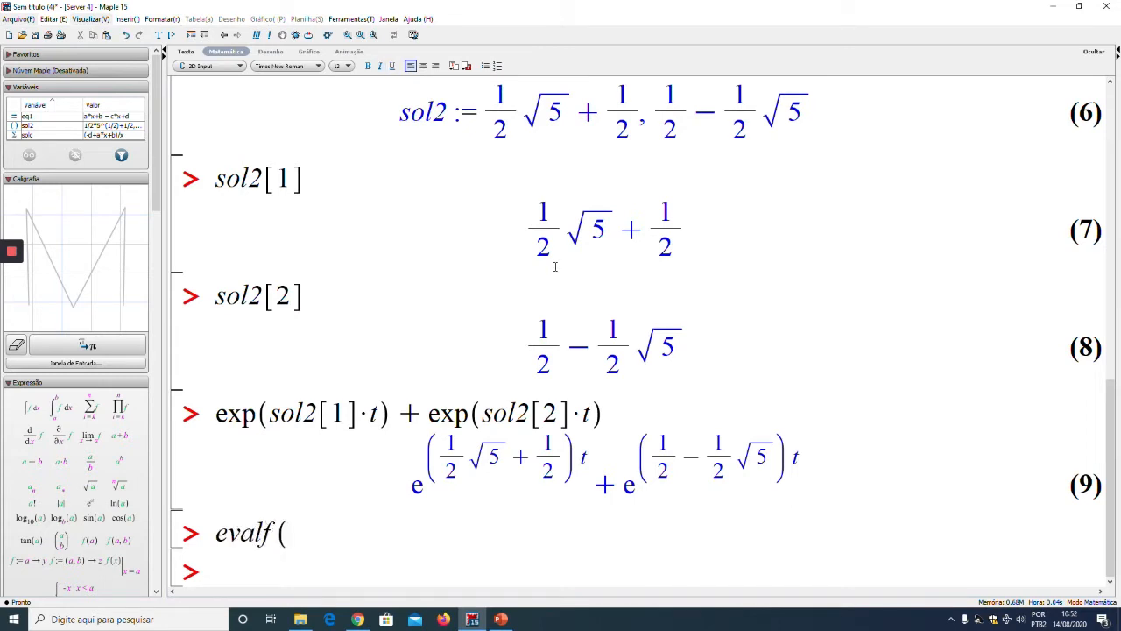
type("sol2)")
key("Return")
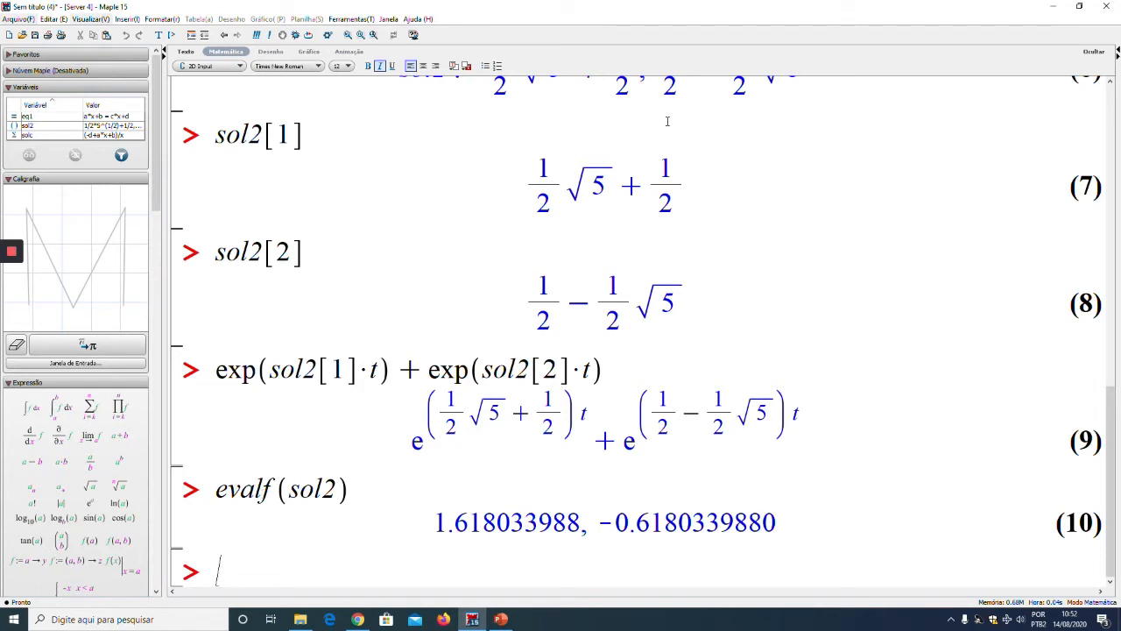
scroll(655, 145, "up", 1)
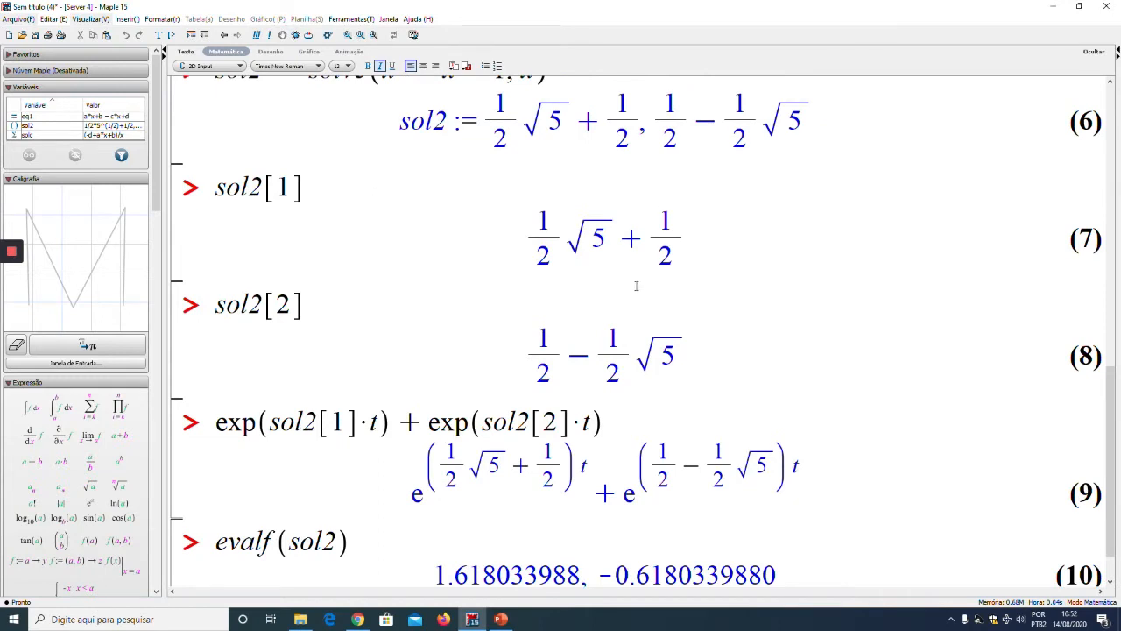
scroll(637, 285, "down", 1)
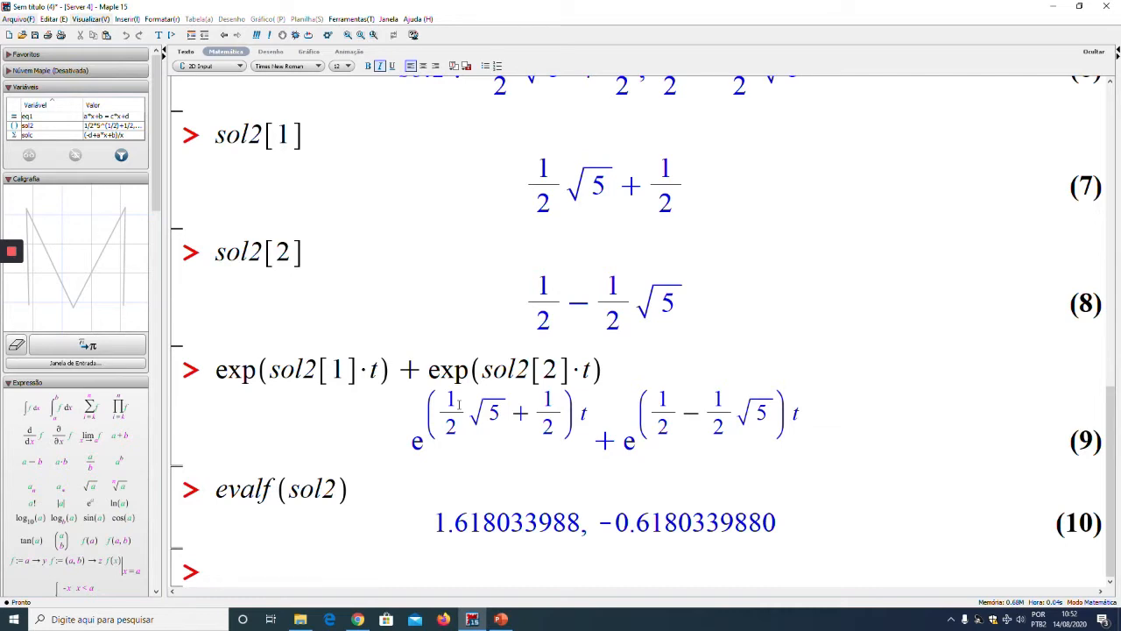
Step: Add empty prompts at the worksheet's end and copy the sol2 := solve(x^2 - x - 1, x) command into one of them
key("Return")
key("Return")
key("Return")
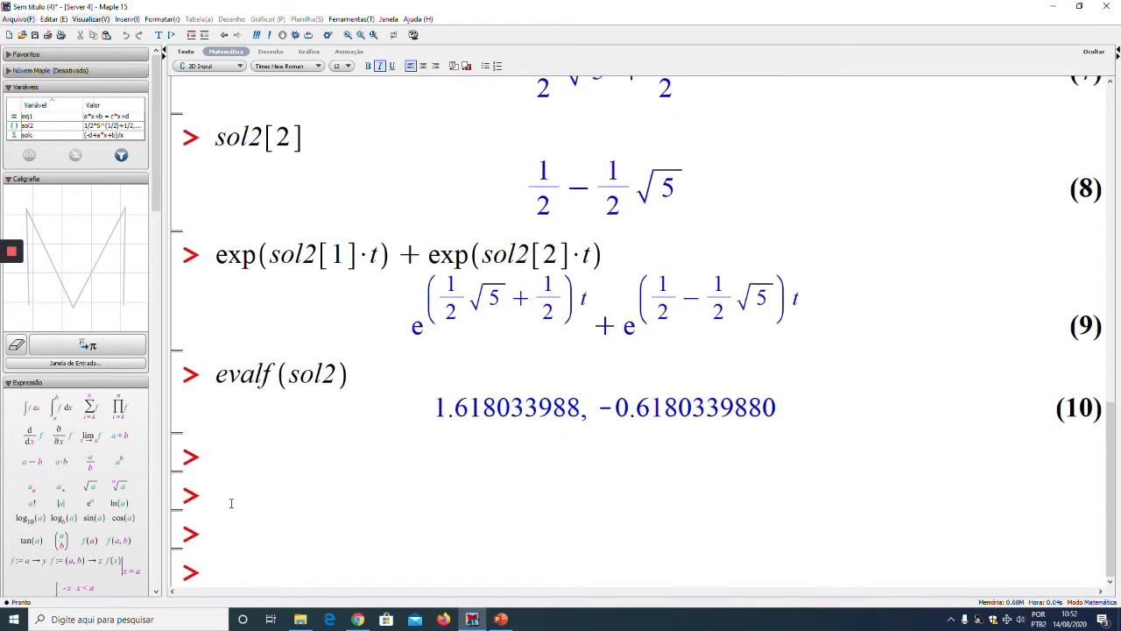
scroll(247, 492, "up", 6)
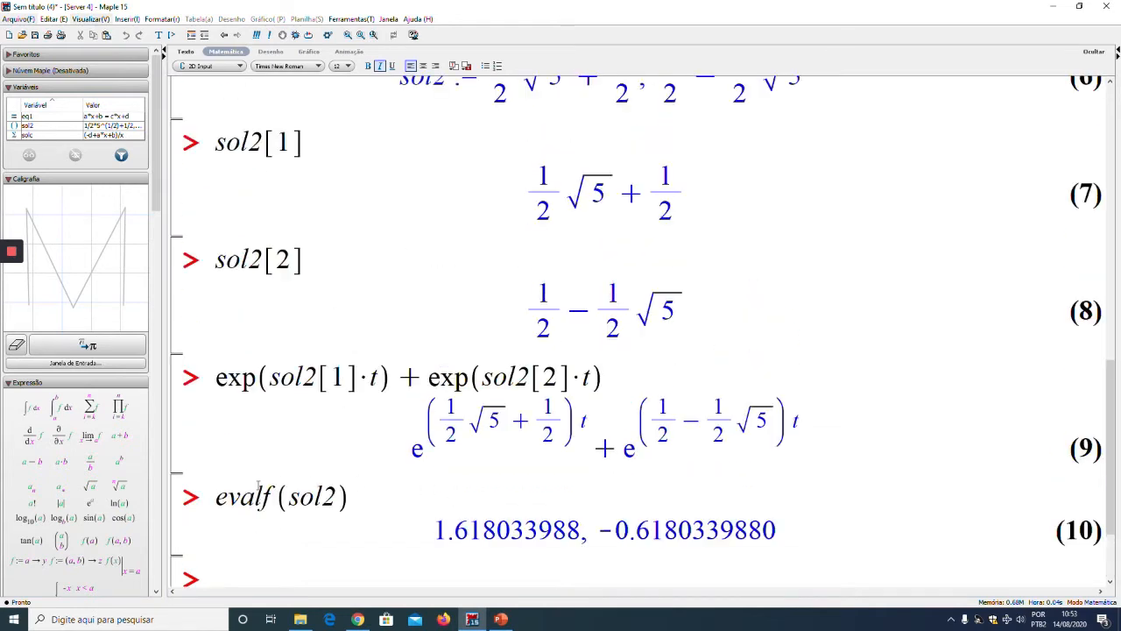
left_click_drag(216, 200, 547, 200)
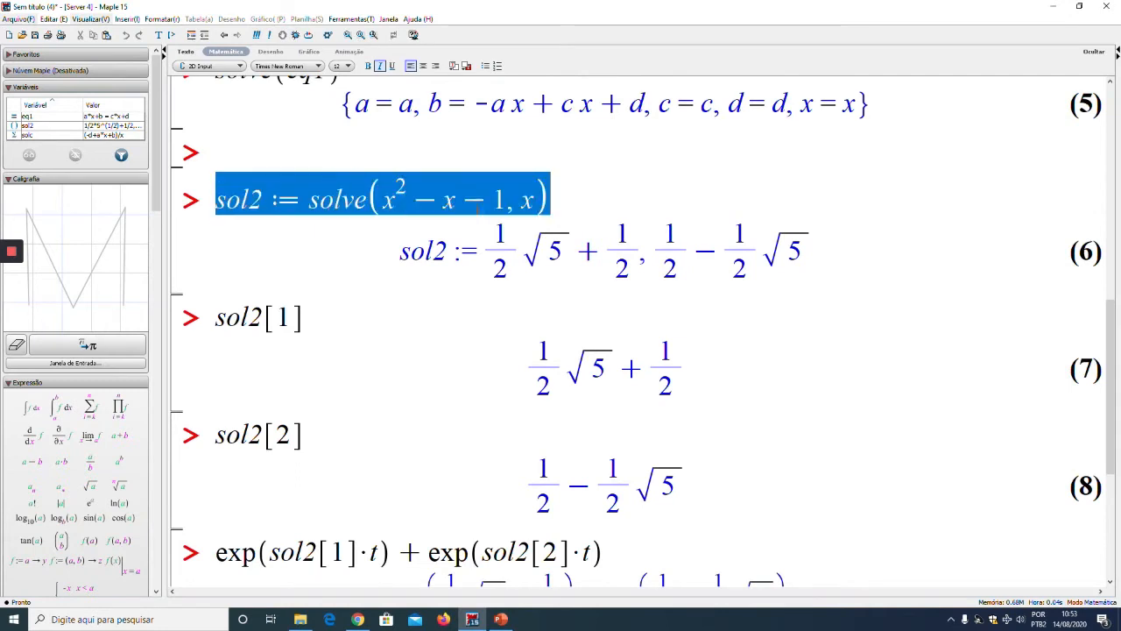
scroll(407, 461, "down", 8)
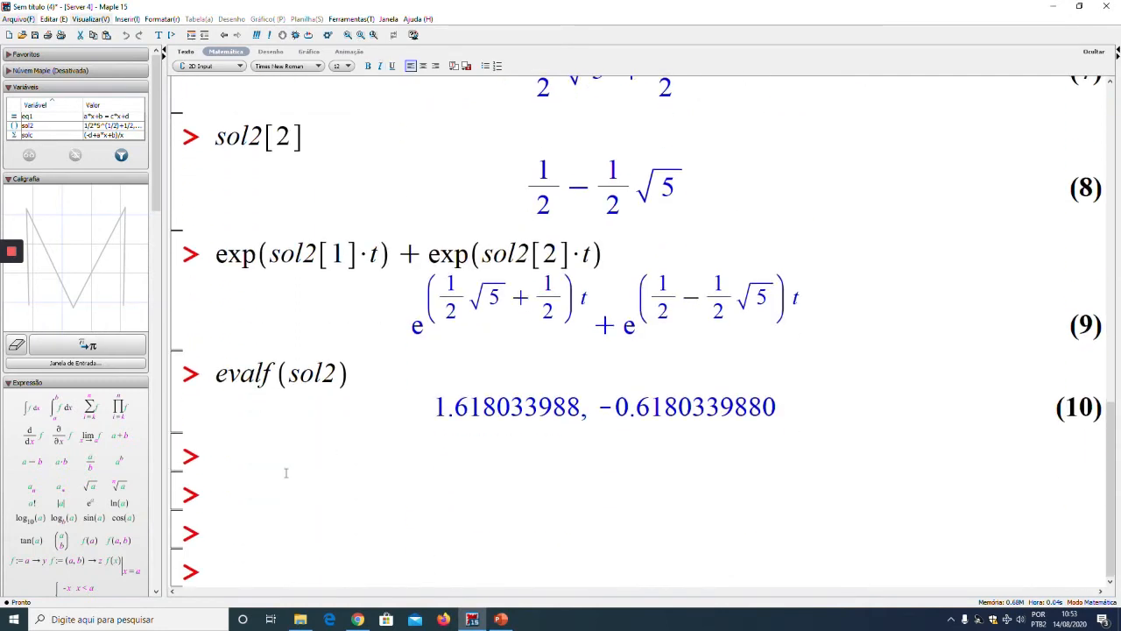
left_click(254, 496)
type("sol2 := solve(x^2-x-1, x)")
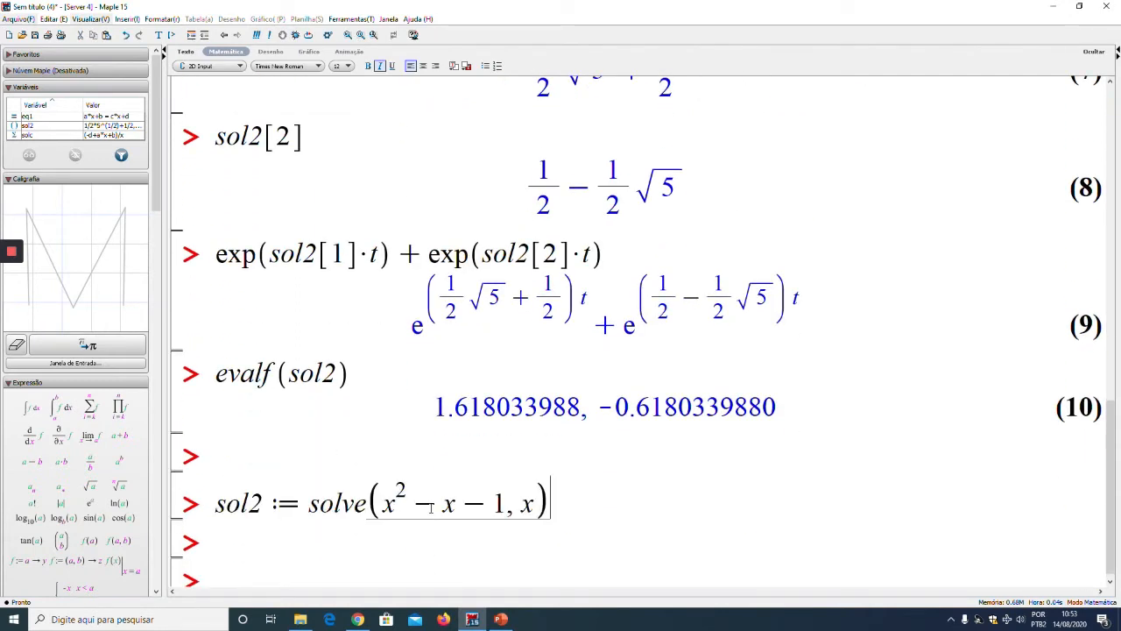
Step: Change the copied equation to x^2 - x + 1, solve it into sol2, and add empty prompts below
left_click(496, 502)
key("BackSpace")
type("+")
key("Return")
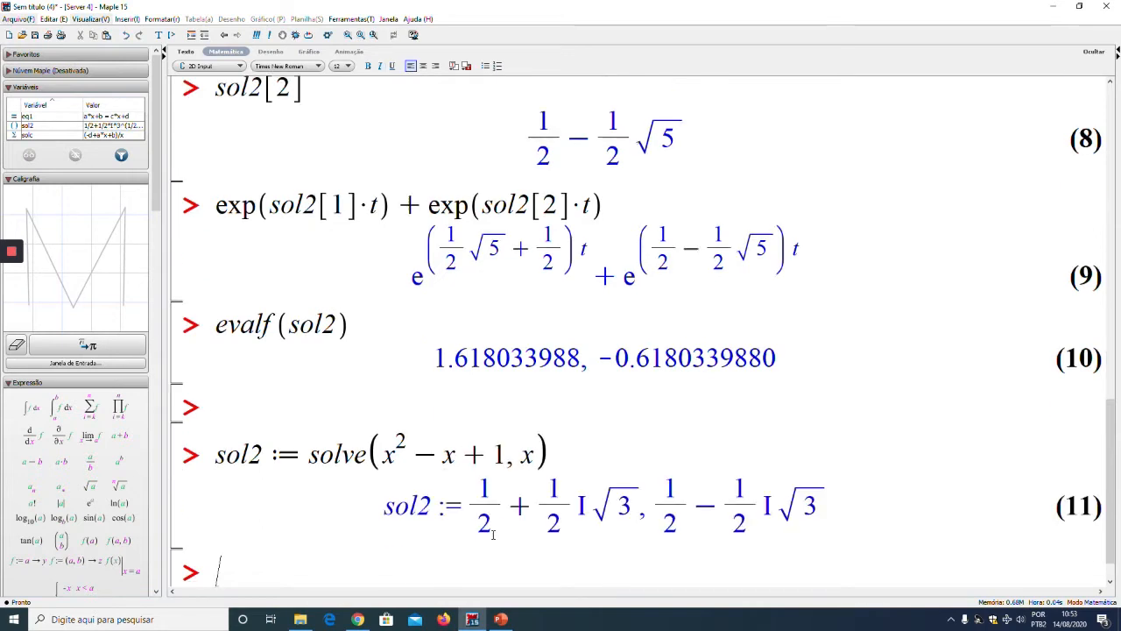
key("Return")
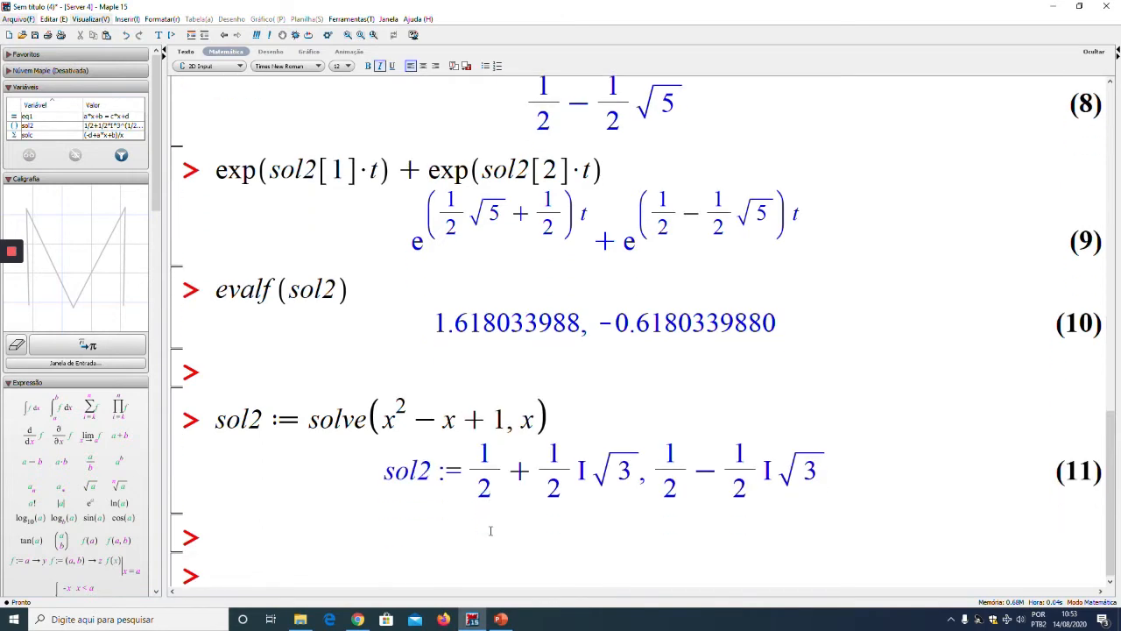
key("Return")
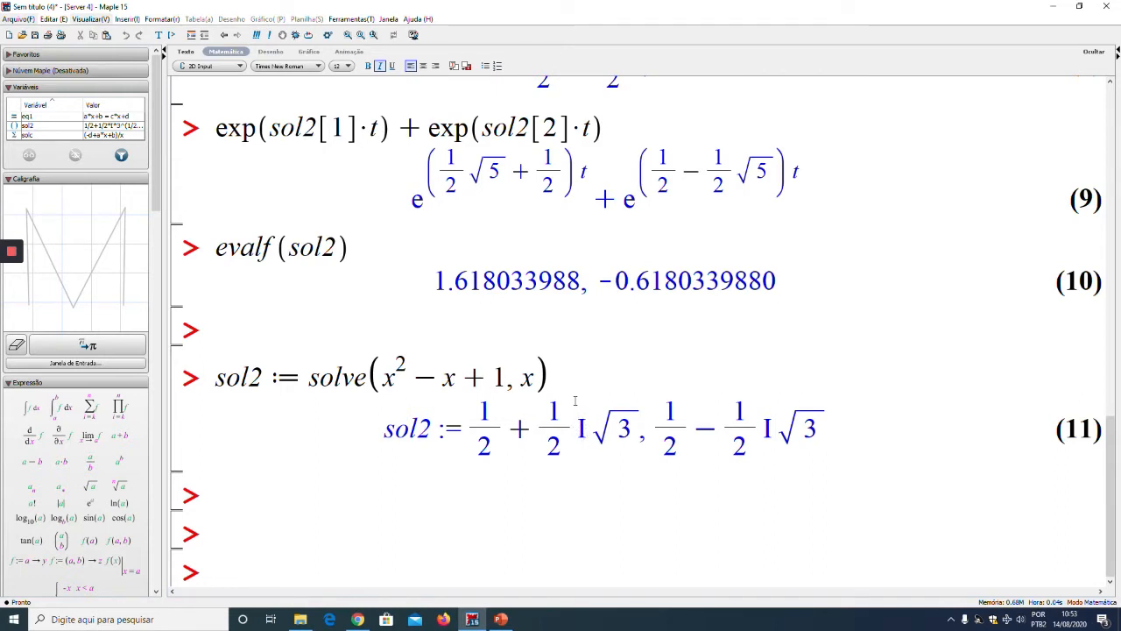
Step: Define eq3 := a*x^2 + b*x + c in the empty prompt below and add further empty prompts
left_click(233, 536)
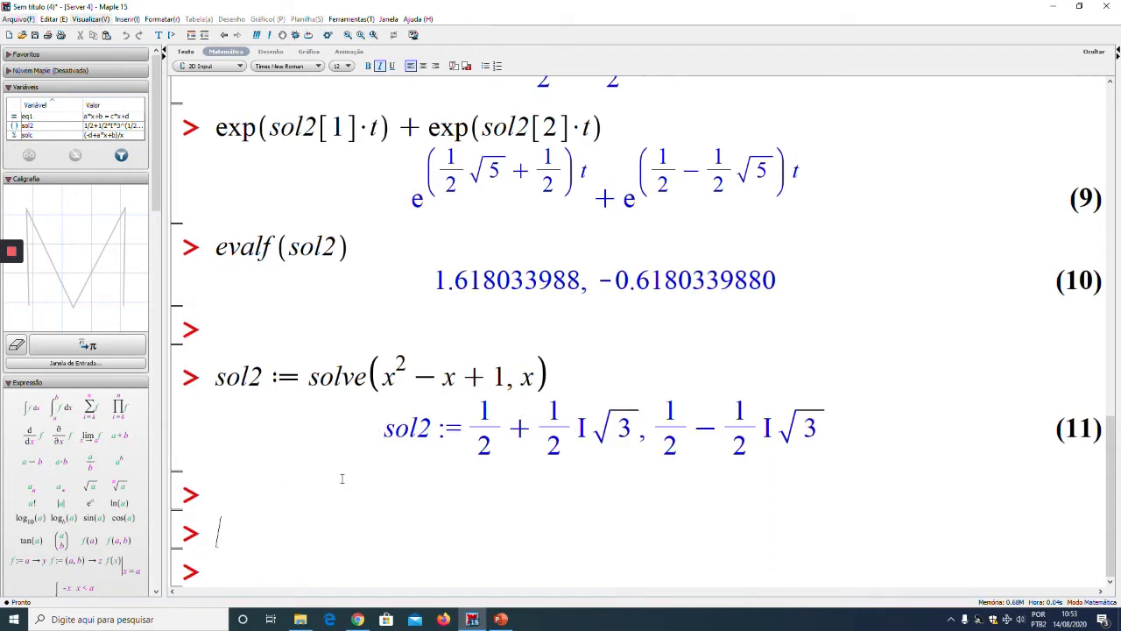
type("eq3:=")
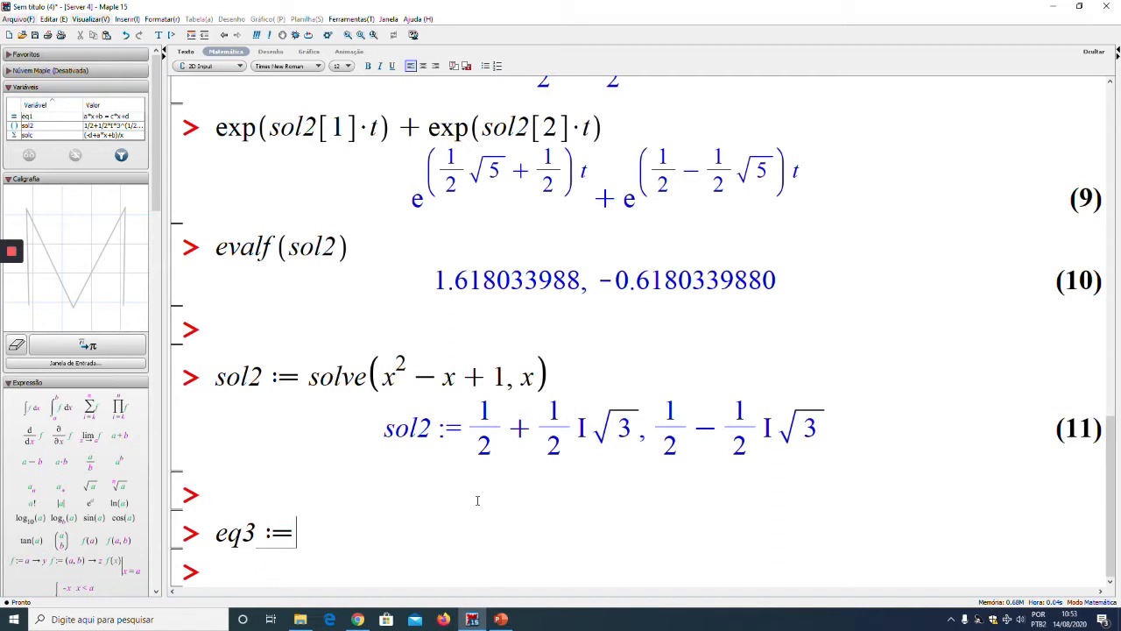
type("a*")
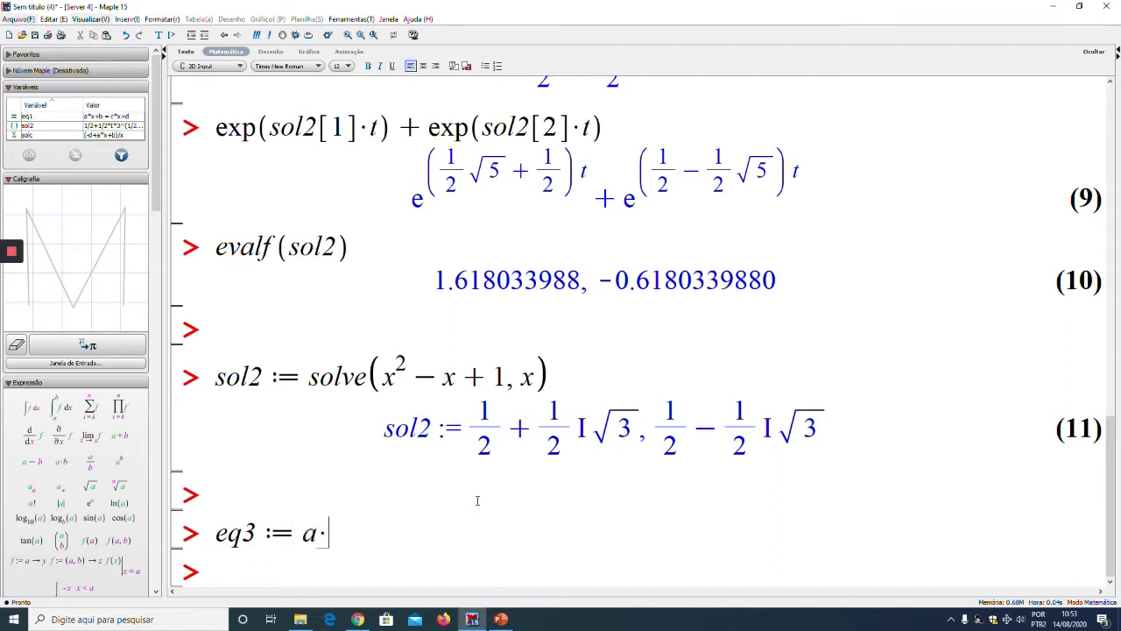
type("x^2")
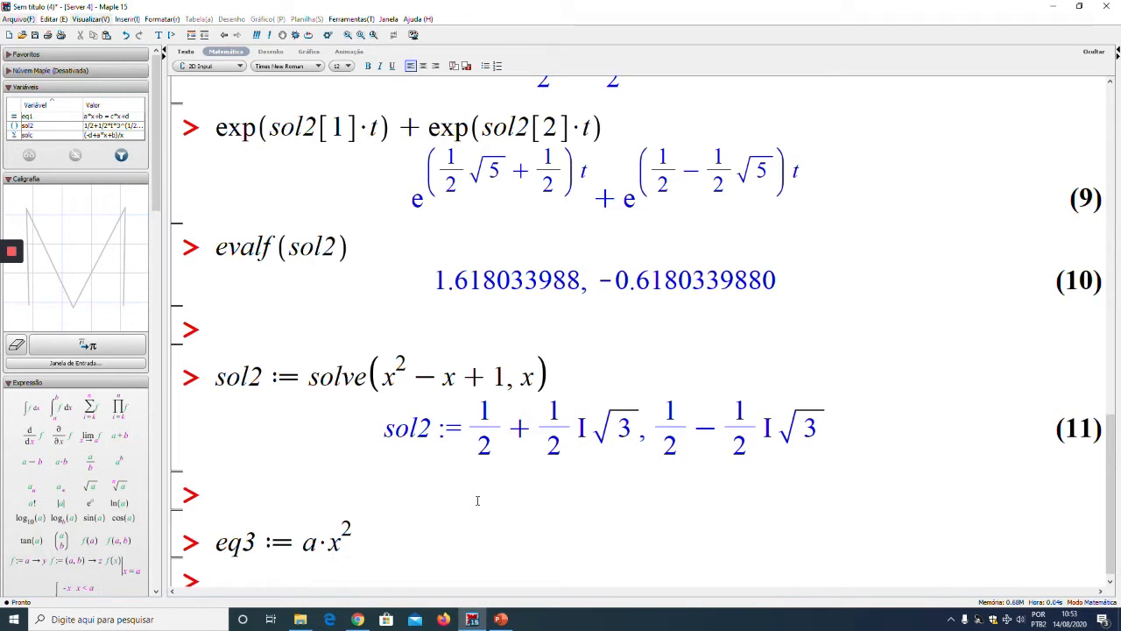
key("Right")
type("+b*x+c")
key("Return")
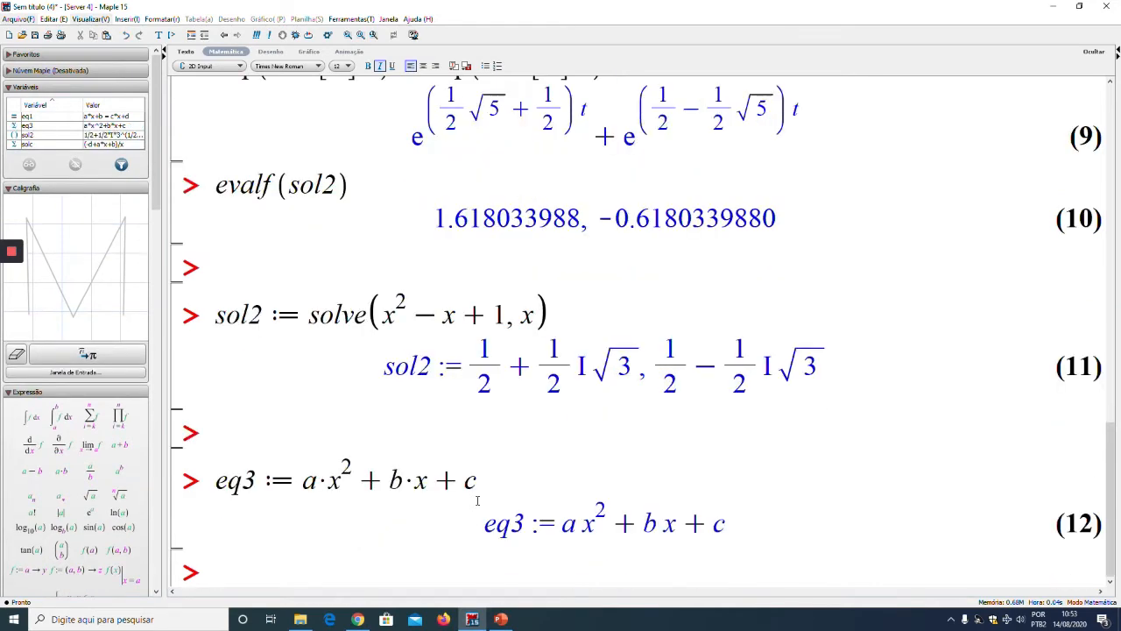
key("Return")
key("Return")
Step: Review the right-hand side of the eq1 definition and the expression x^2 - x - 1 inside the first sol2 command
scroll(478, 500, "up", 12)
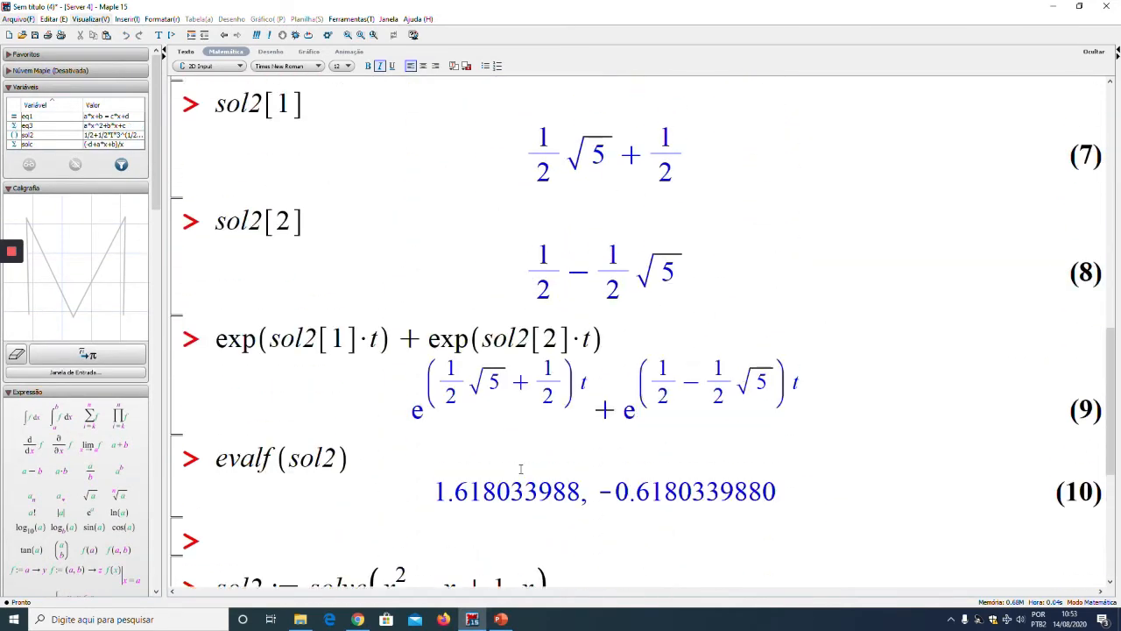
scroll(521, 468, "up", 12)
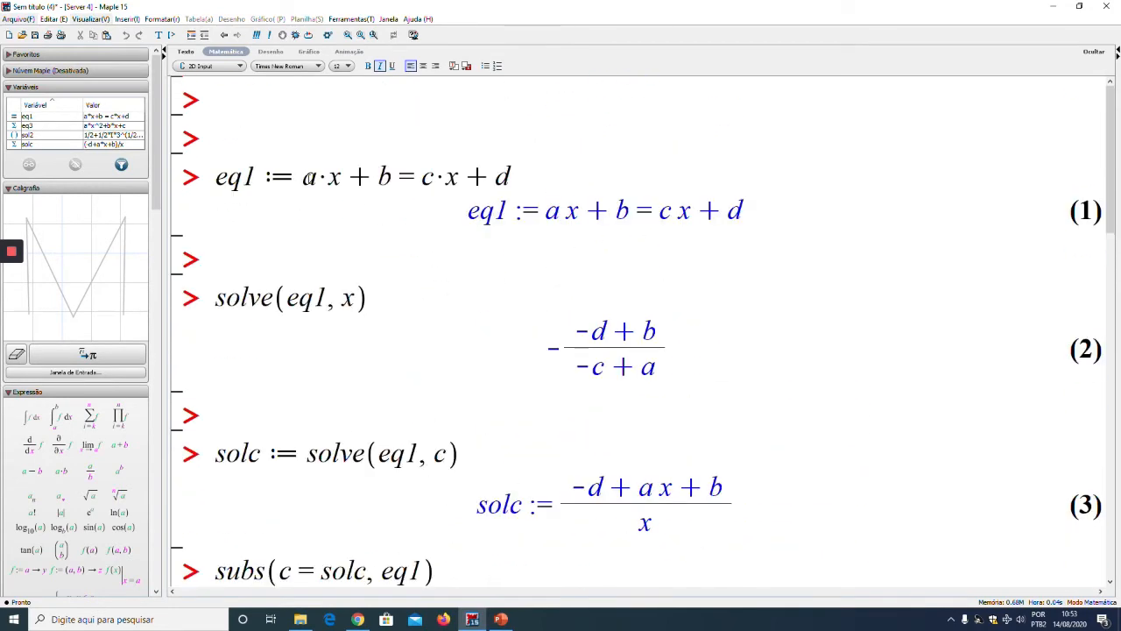
left_click_drag(310, 178, 512, 178)
scroll(481, 356, "down", 1)
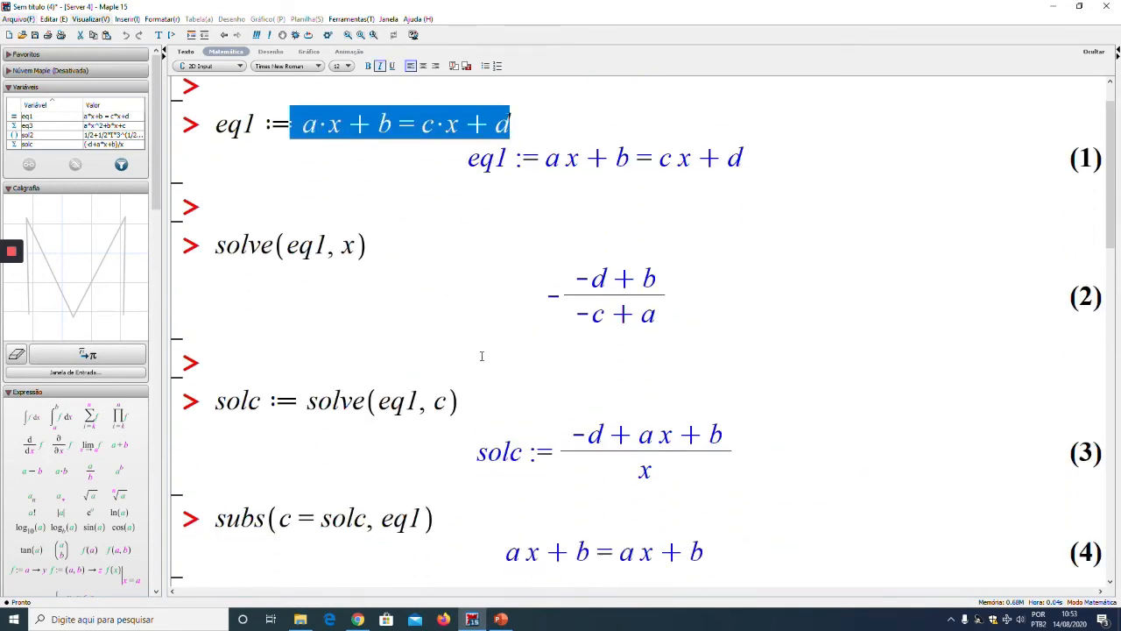
scroll(481, 356, "down", 9)
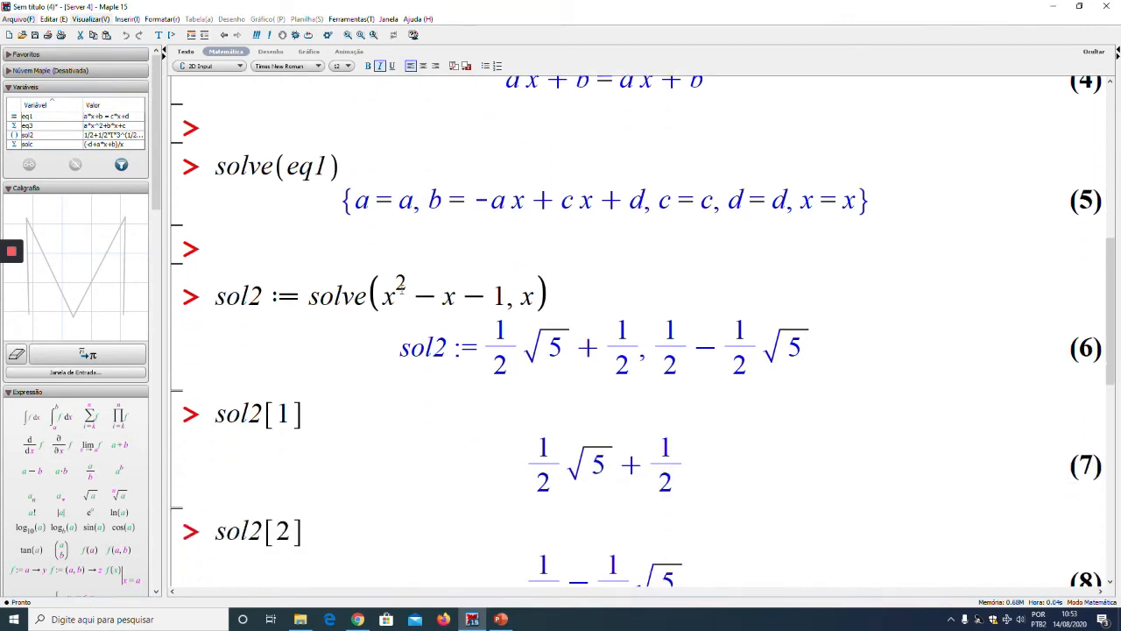
left_click_drag(382, 296, 507, 296)
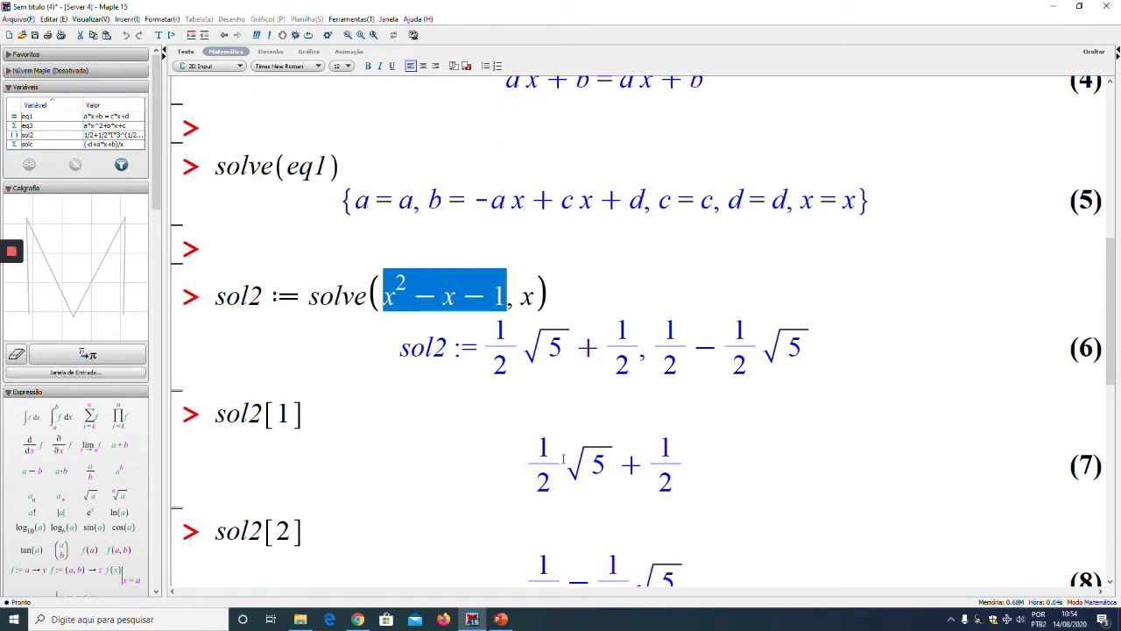
scroll(563, 459, "down", 11)
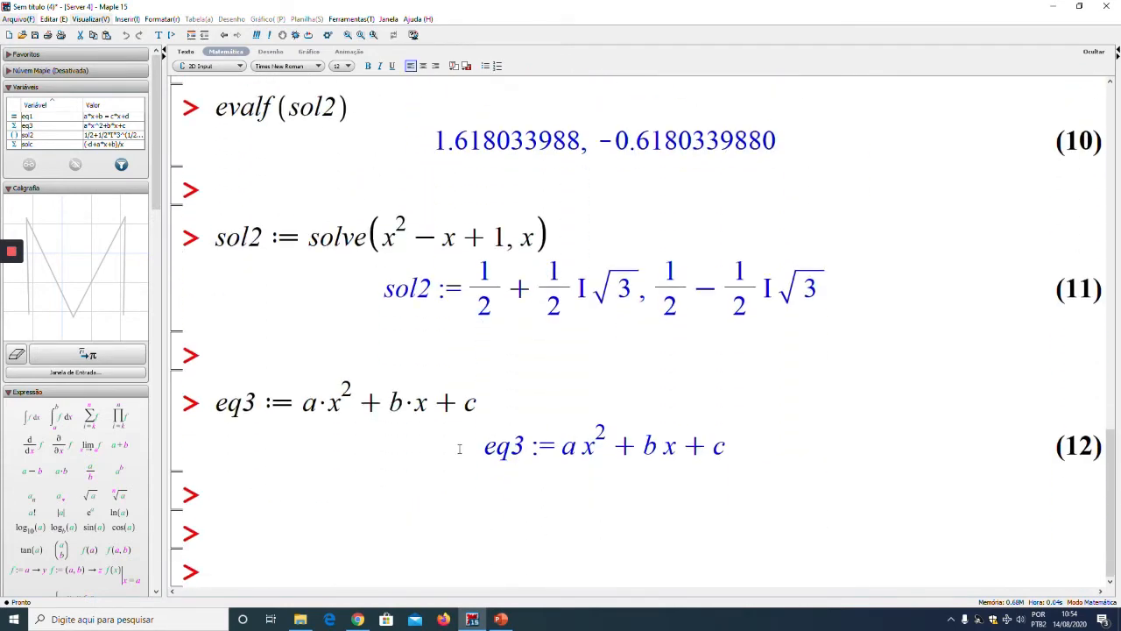
Step: Append = 0 to the eq3 definition and re-evaluate it
left_click(533, 402)
type("=0")
key("Return")
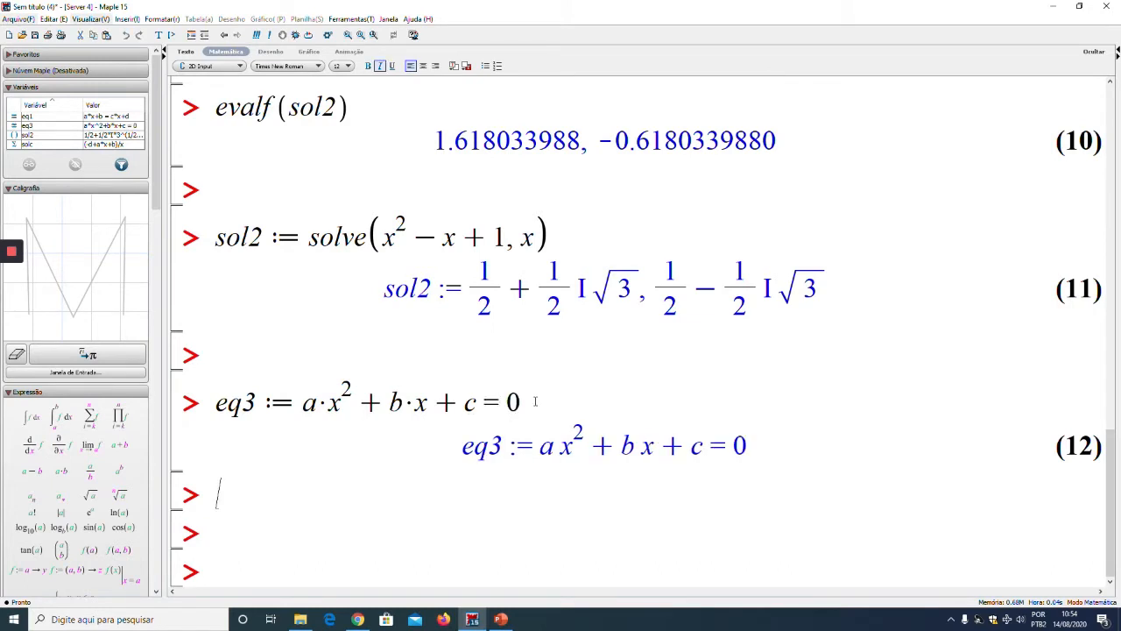
Step: Solve eq3 for x with solve(eq3, x) and add empty prompts below the result
type("solve(eq3, x)")
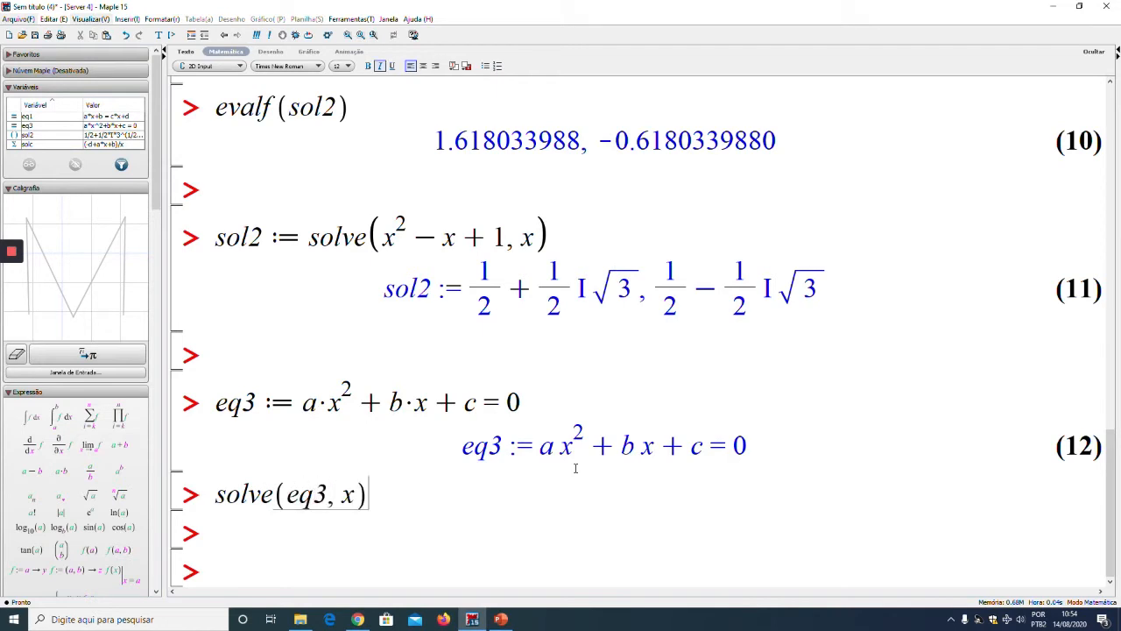
key("Return")
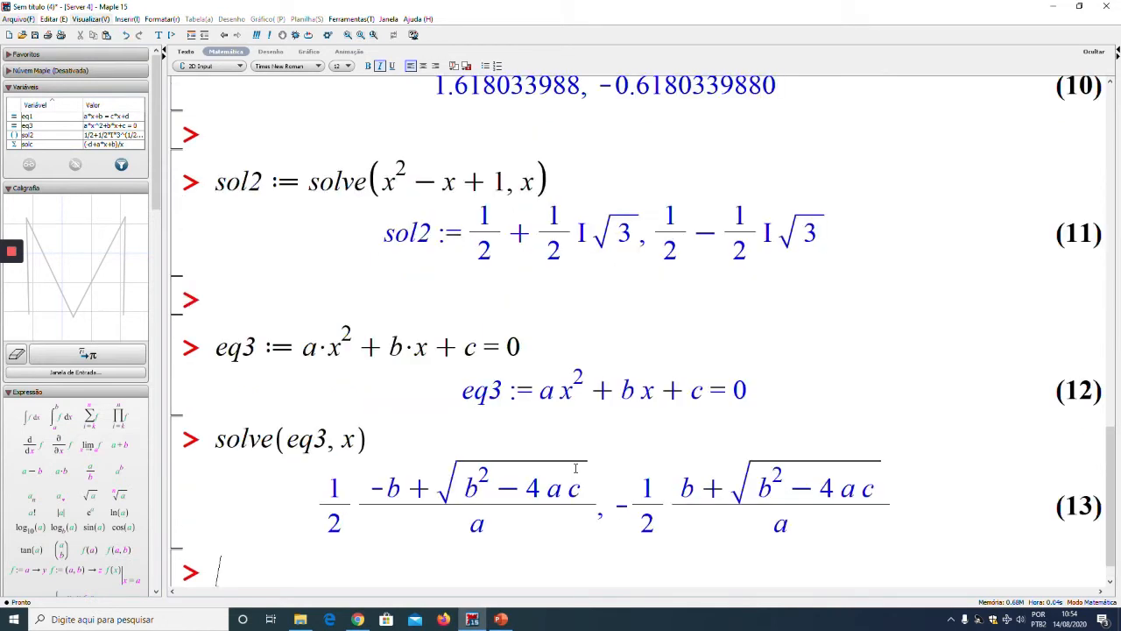
key("Return")
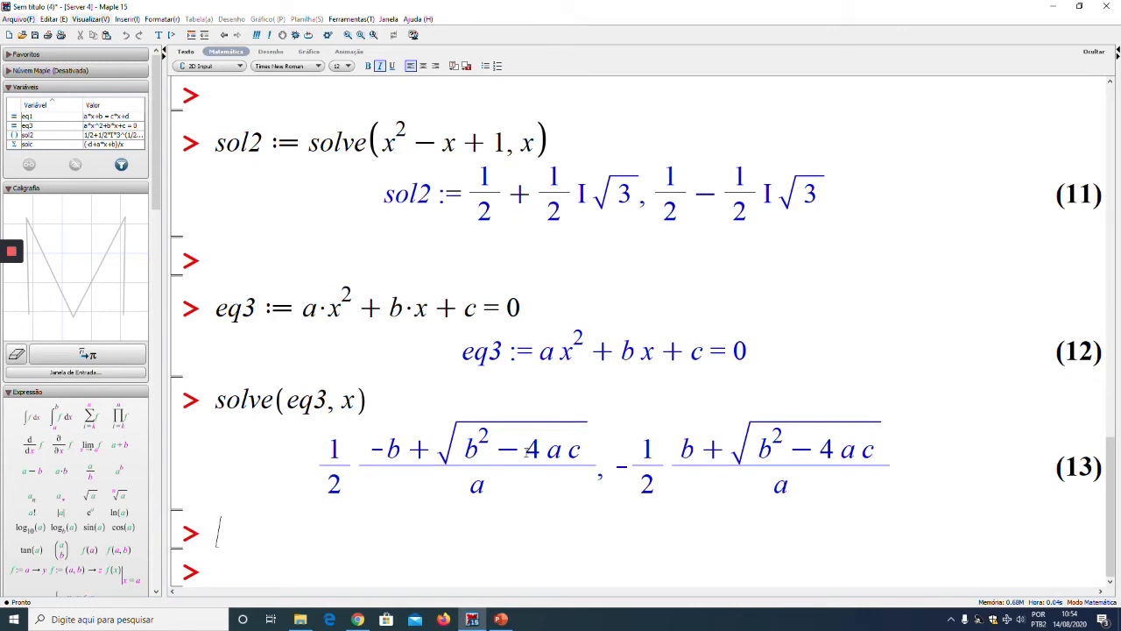
key("Return")
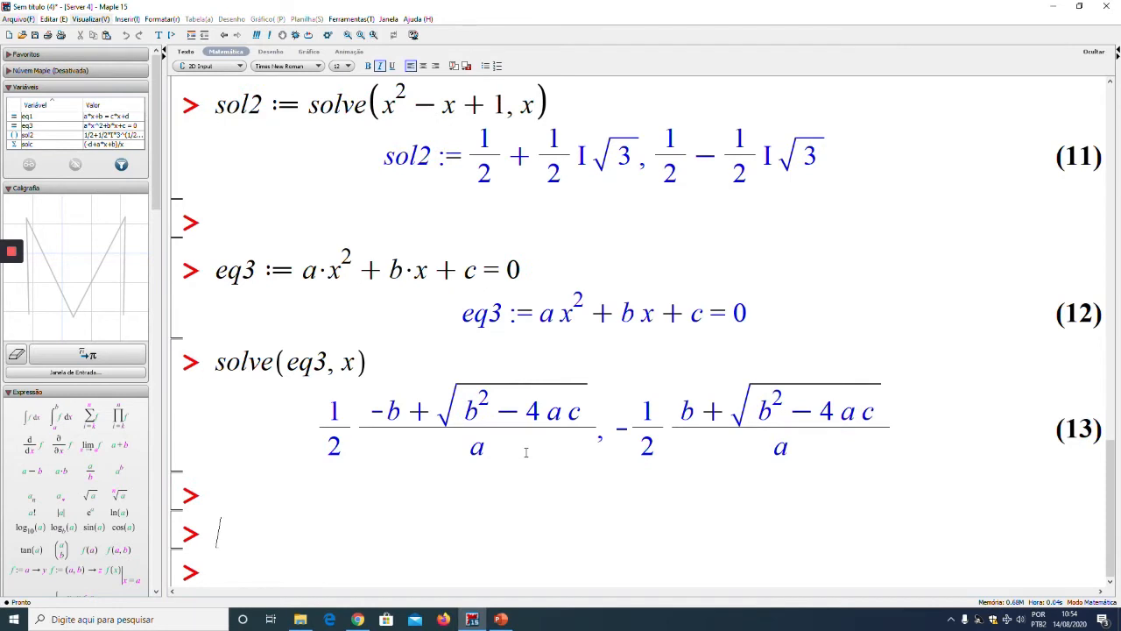
Step: Enter the quartic expression x^4 - k_1*x^2 + k_2 with subscripted coefficients and evaluate it
type("x^4")
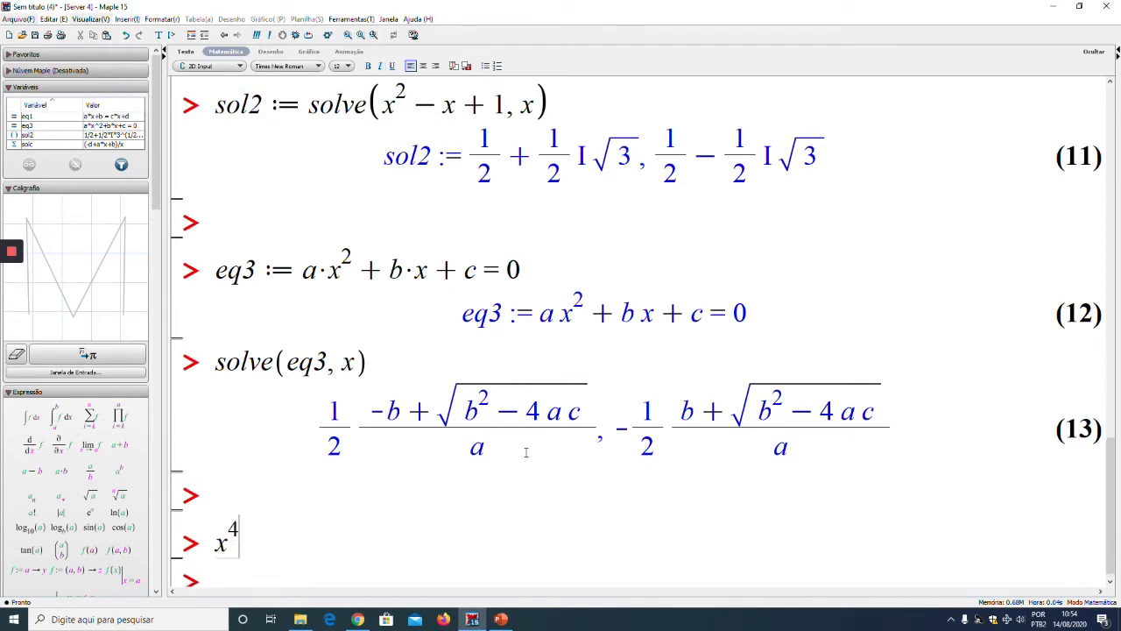
key("Right")
type("- k_")
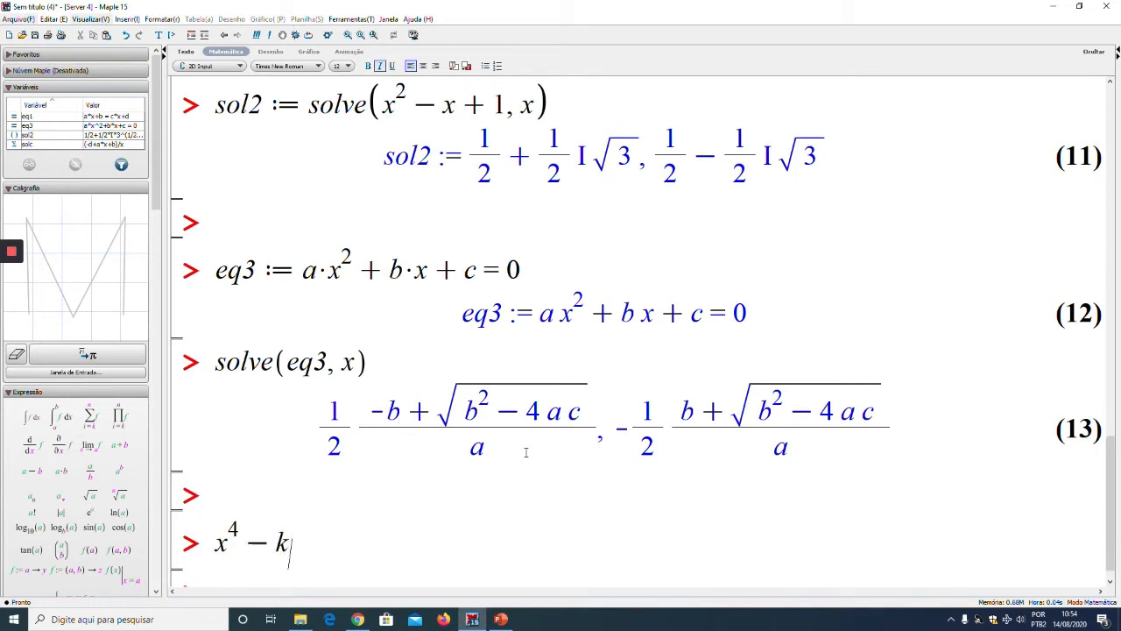
type("1")
key("Right")
type("*x^2")
key("Right")
type("+ k_2")
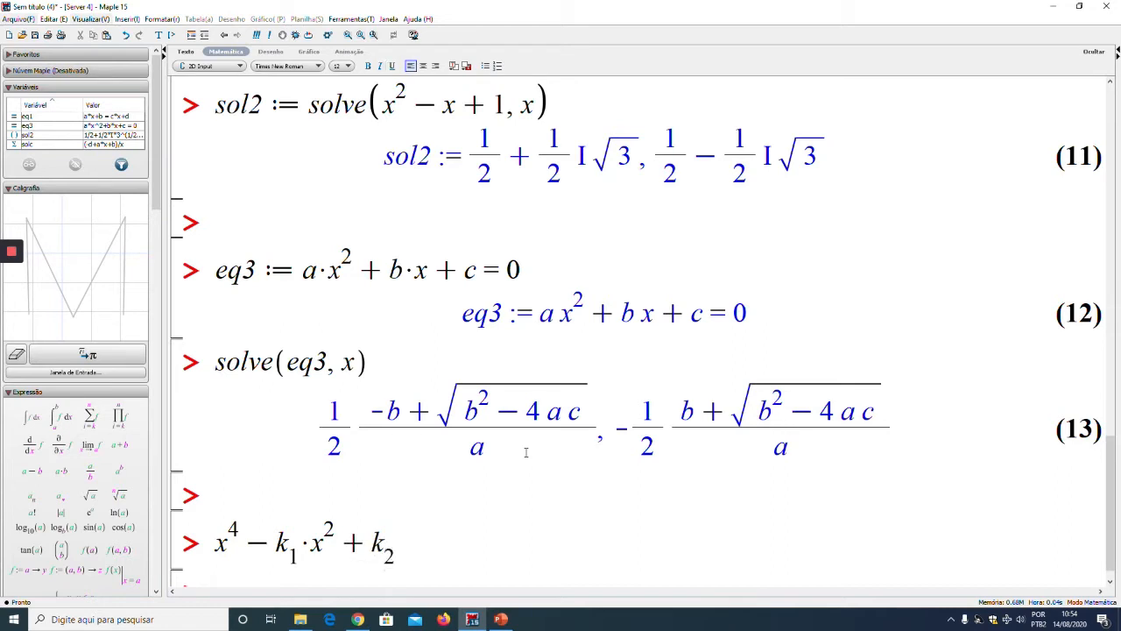
key("Return")
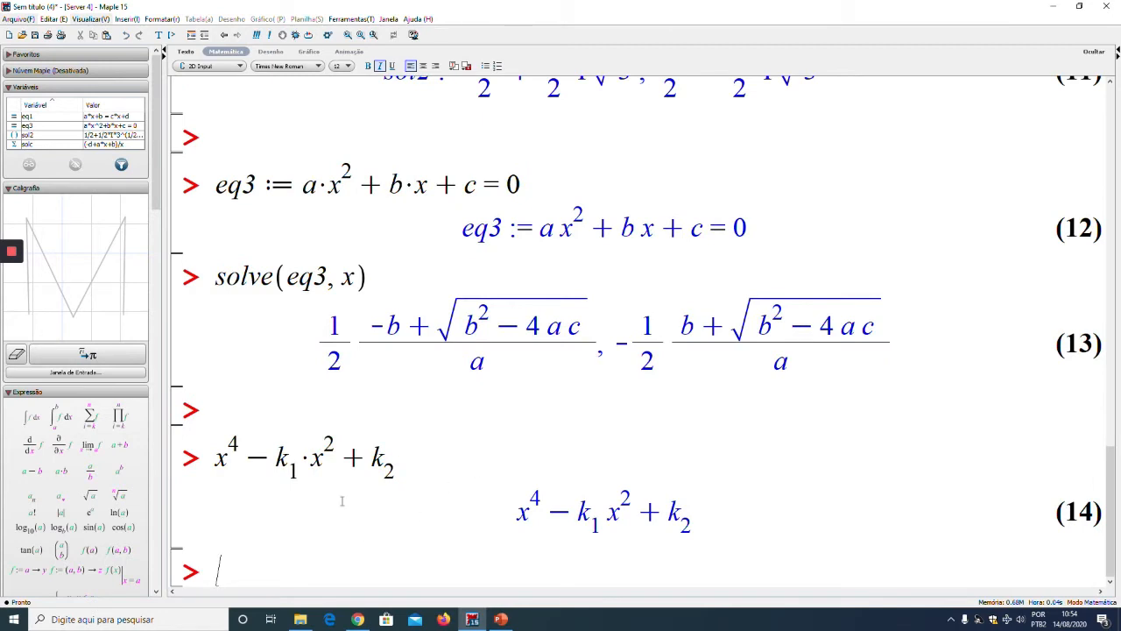
Step: Assign the quartic expression to the name eq4 and re-evaluate it
left_click(210, 462)
type("eq")
type("4 :=")
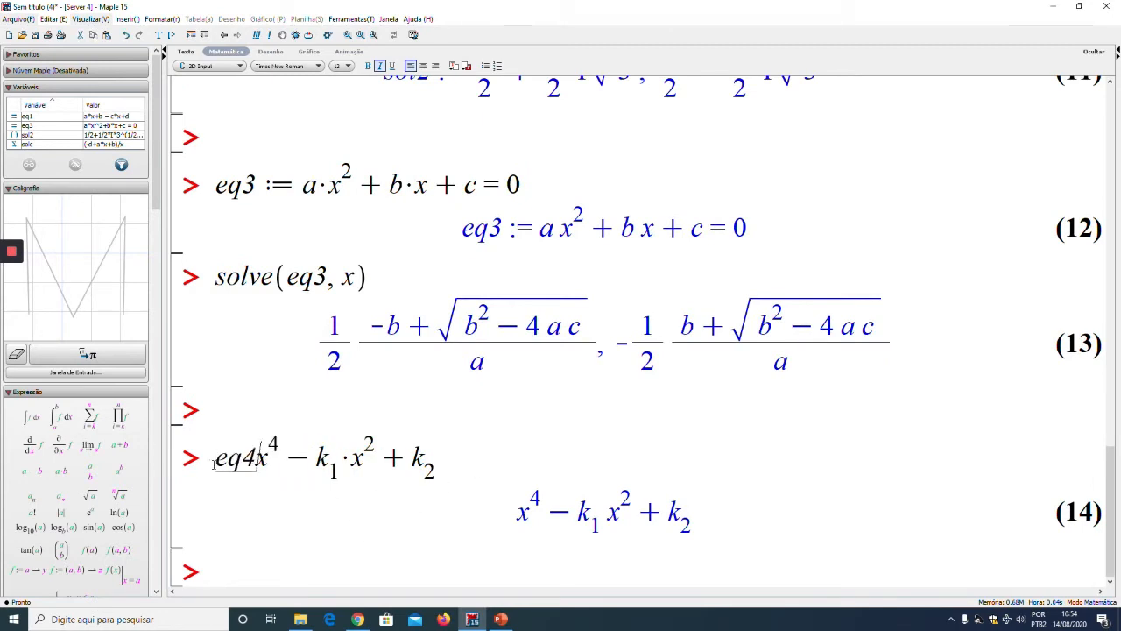
key("Return")
Step: Solve eq4 for x with solve(eq4, x) and add empty prompts below the four roots
type("s")
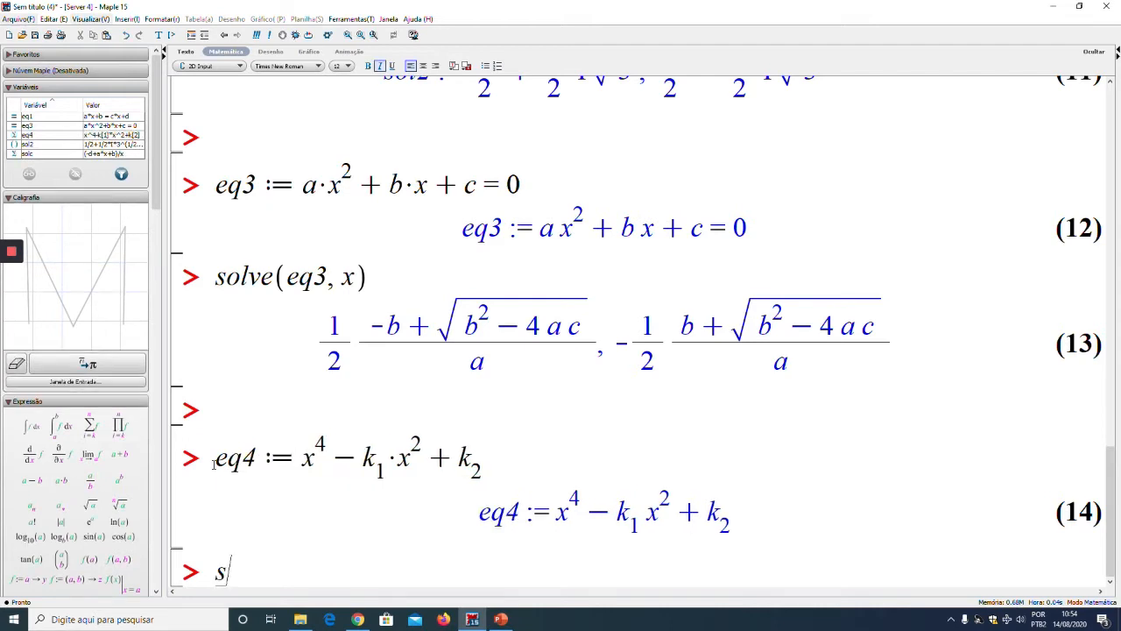
type("olve(eq4")
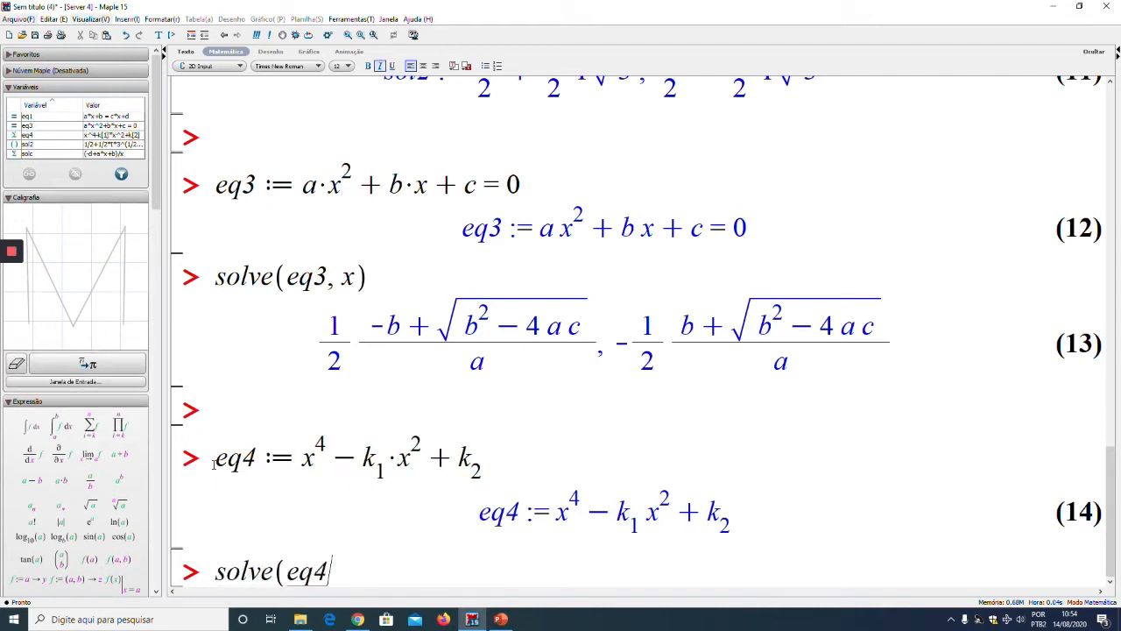
type(", x)")
key("Return")
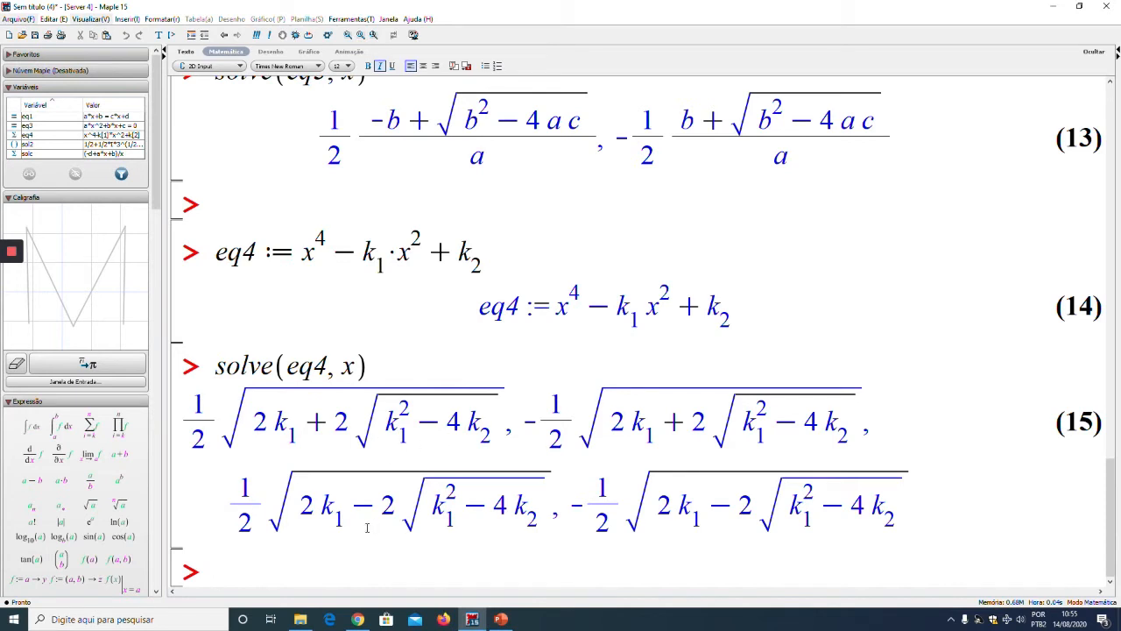
key("Return")
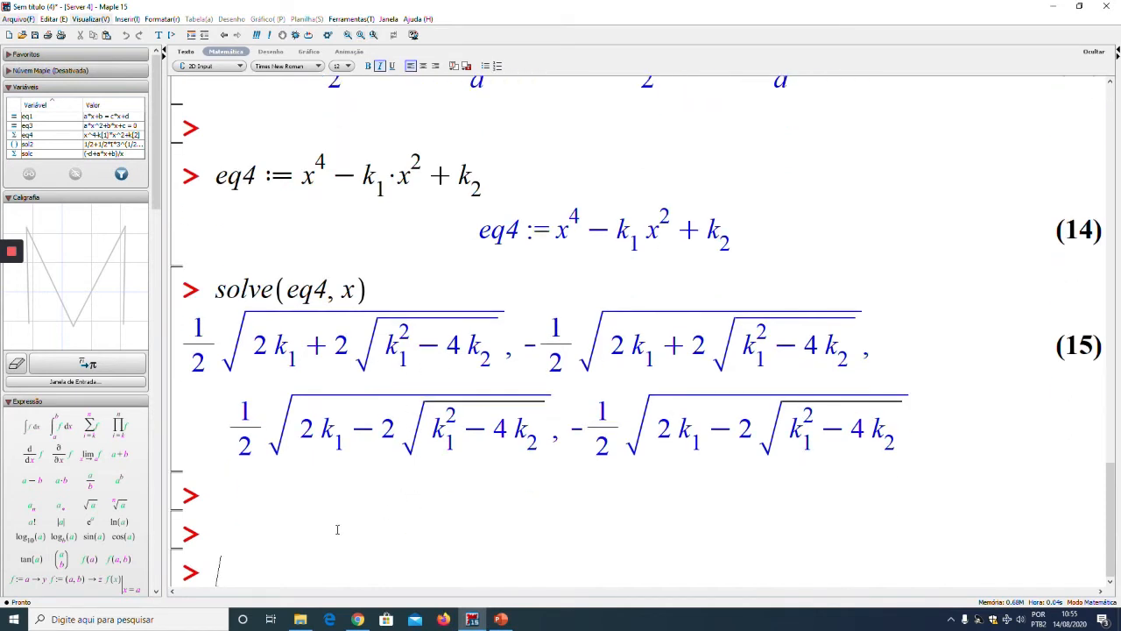
key("Return")
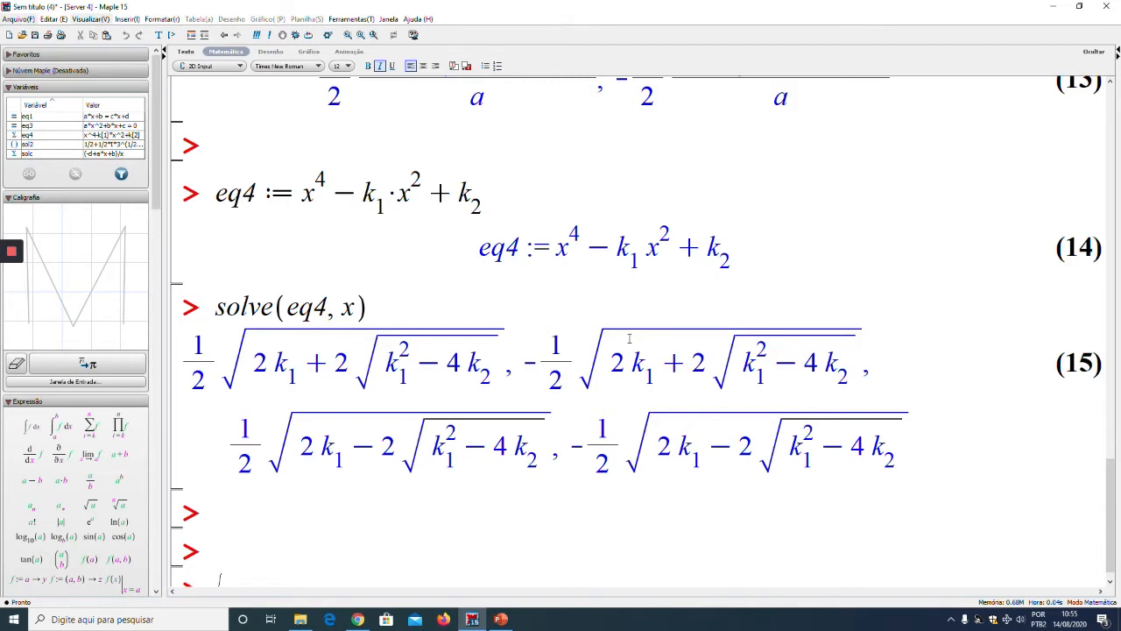
Step: Copy the eq4 definition and the solve(eq4, x) command into an empty prompt below
scroll(535, 340, "down", 1)
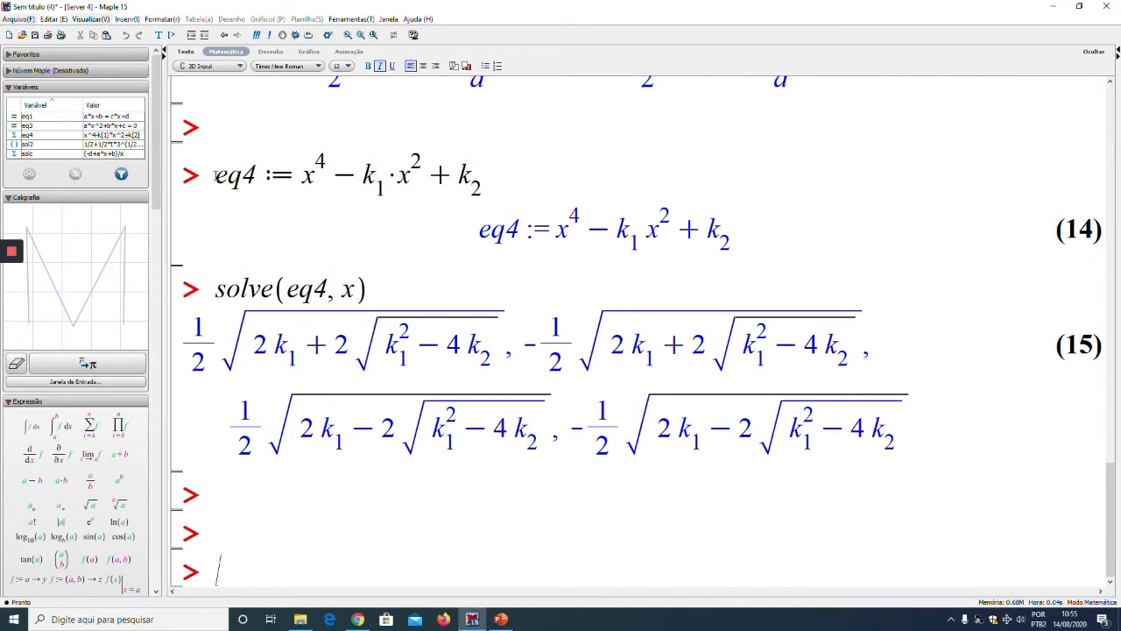
left_click_drag(216, 175, 350, 298)
left_click(241, 529)
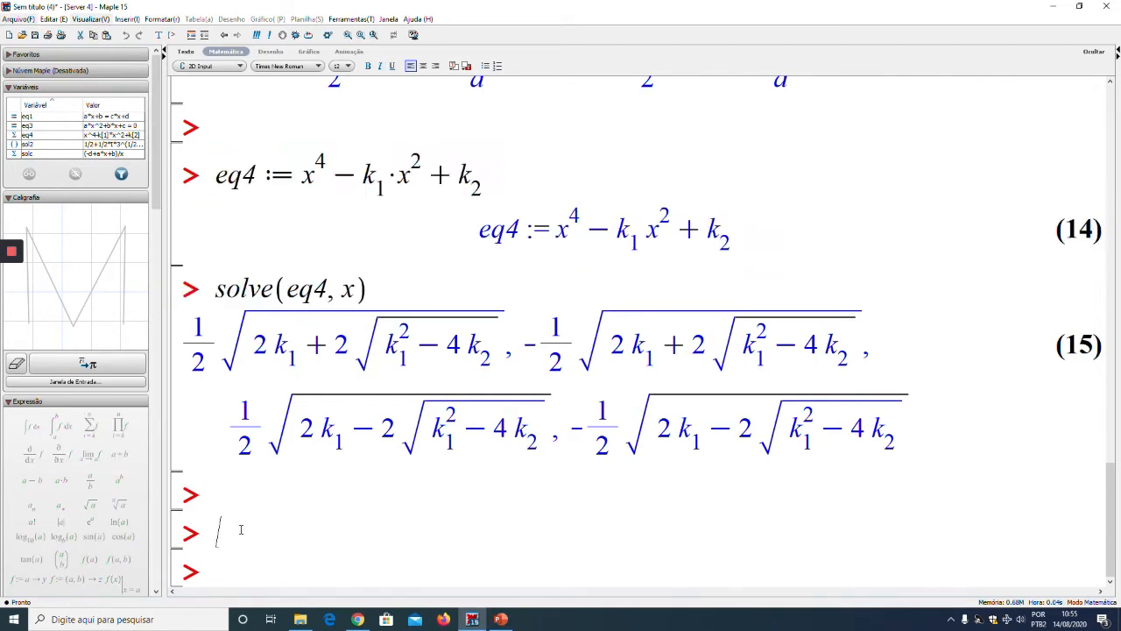
type("eq4 := x^4 - k[1]*x^2 + k[2] eq4 := x^4 - k[1]*x^2 + k[2] solve(eq4, x)")
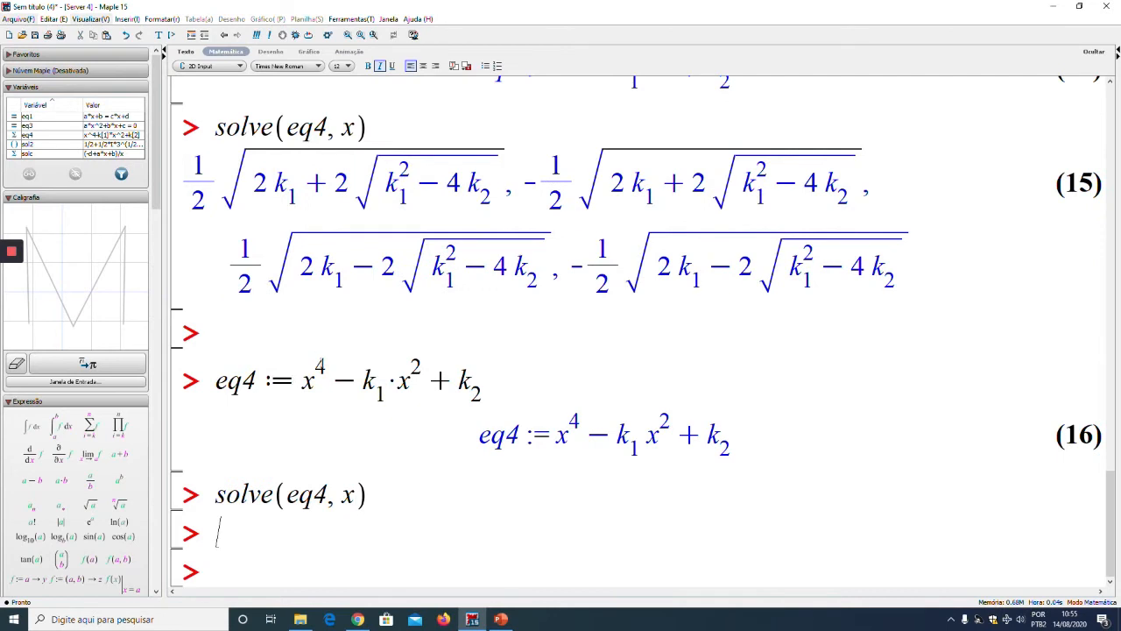
Step: Change the leading exponent in the copied eq4 to 5 and re-evaluate both the definition and solve(eq4, x)
left_click(323, 367)
key("BackSpace")
type("5")
key("Return")
key("Return")
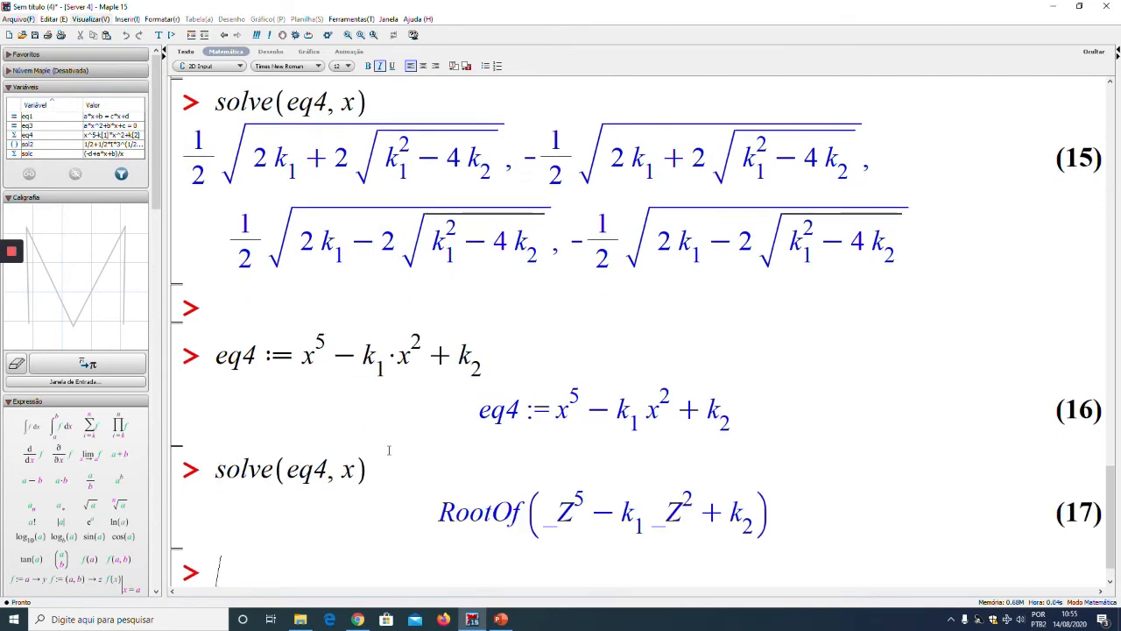
Step: Highlight RootOf in the fifth-degree equation's output and add more empty prompts at the worksheet's end
double_click(486, 511)
scroll(494, 513, "down", 3)
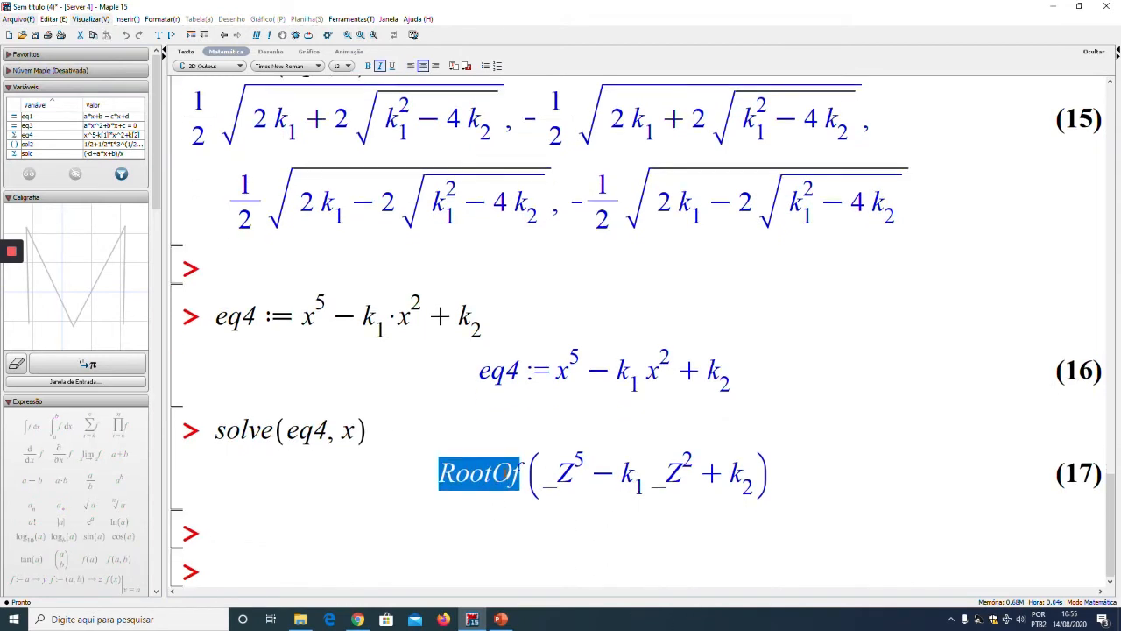
left_click(562, 471)
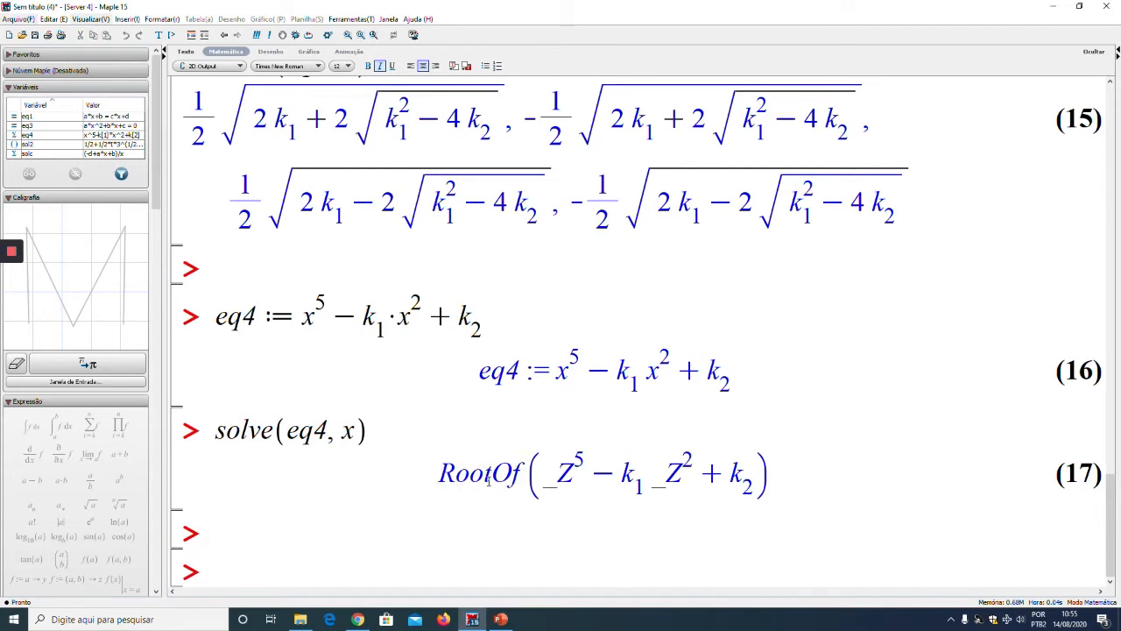
left_click(331, 556)
key("Return")
key("Return")
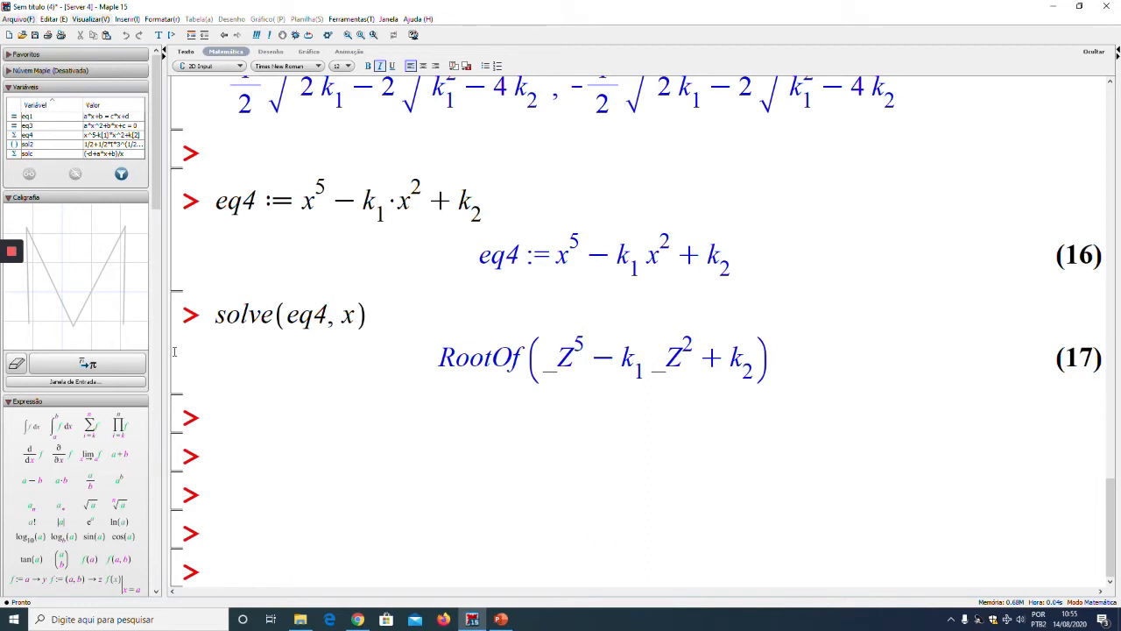
Step: Open the help page for the solve command and find its examples with RootOf solutions
left_click(250, 321)
key("F2")
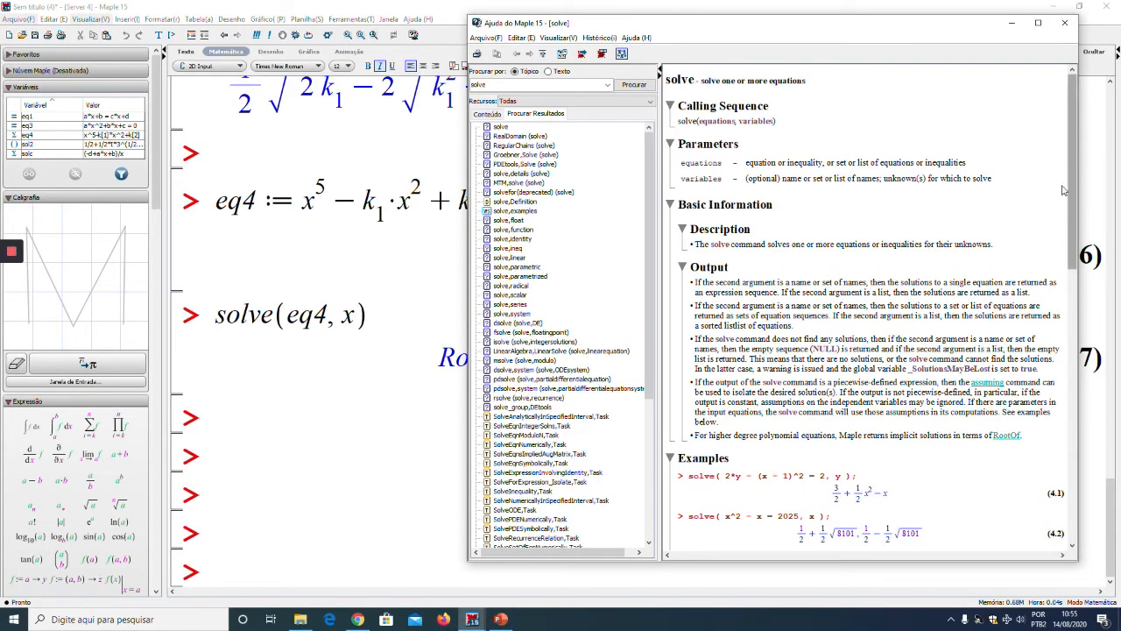
left_click_drag(1076, 188, 1051, 385)
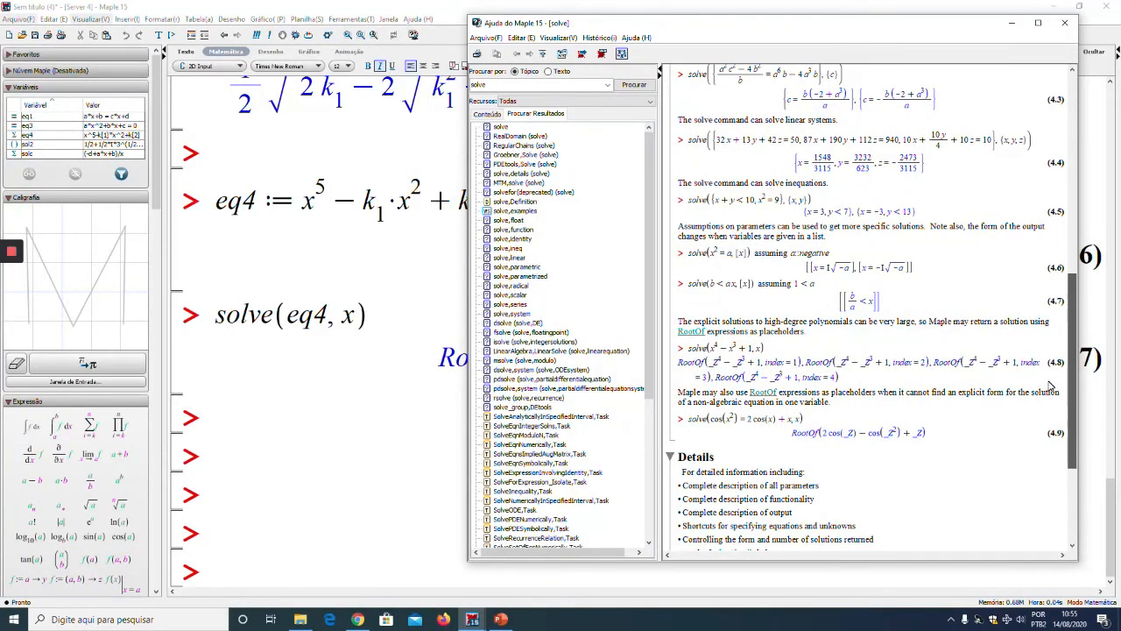
Step: Close the solve help window and define eqi := x^3 - x in an empty prompt below the fifth-degree result
scroll(1051, 385, "down", 3)
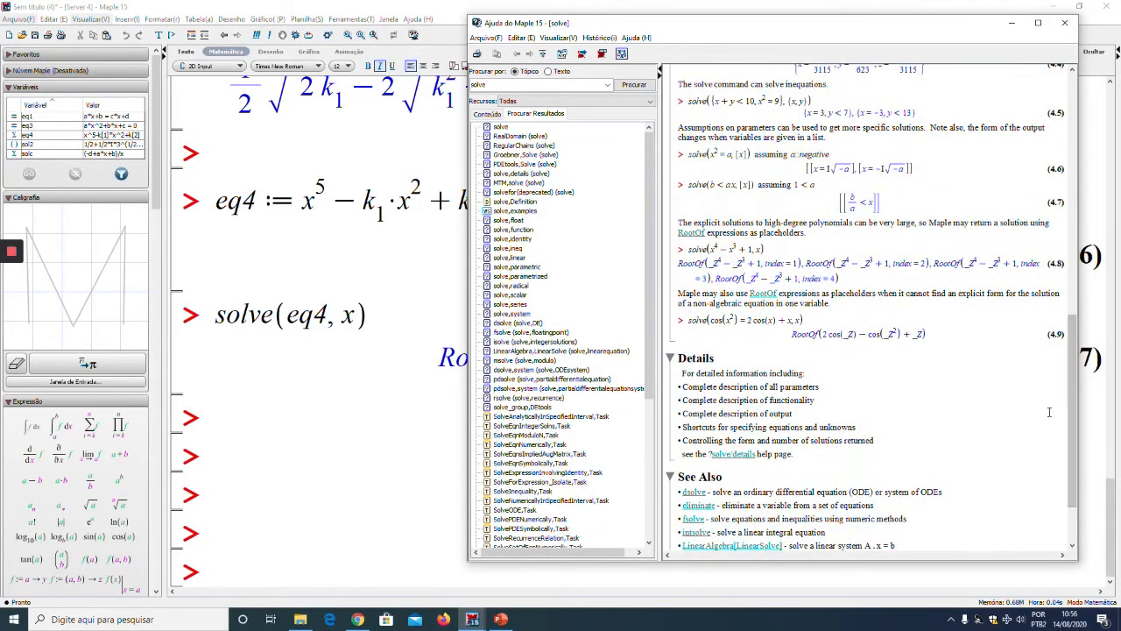
left_click(1064, 22)
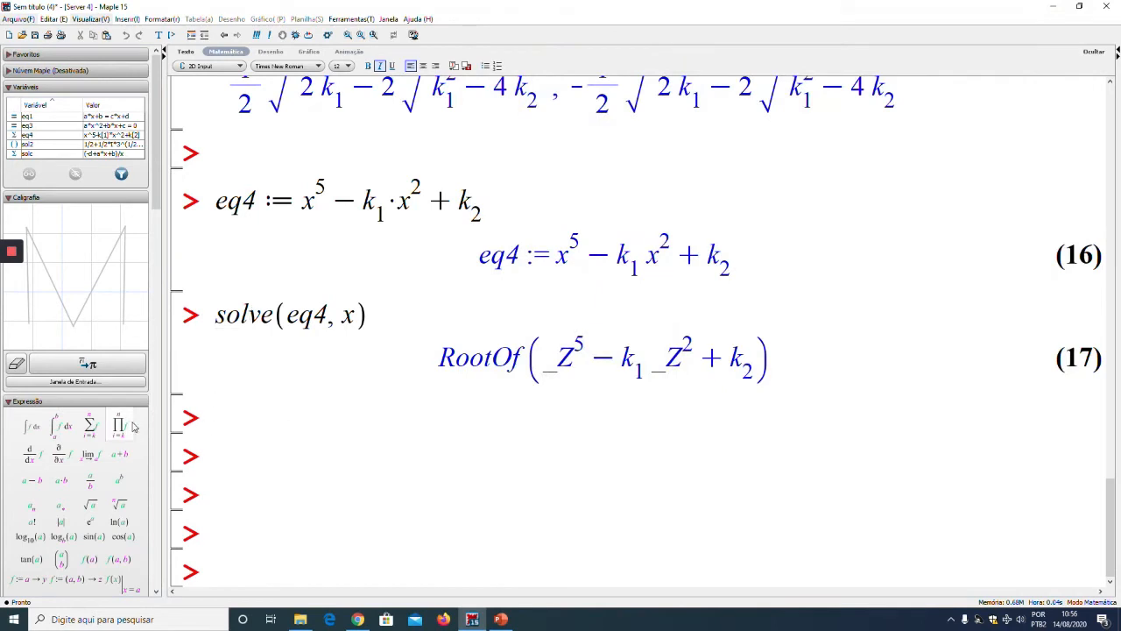
left_click(232, 455)
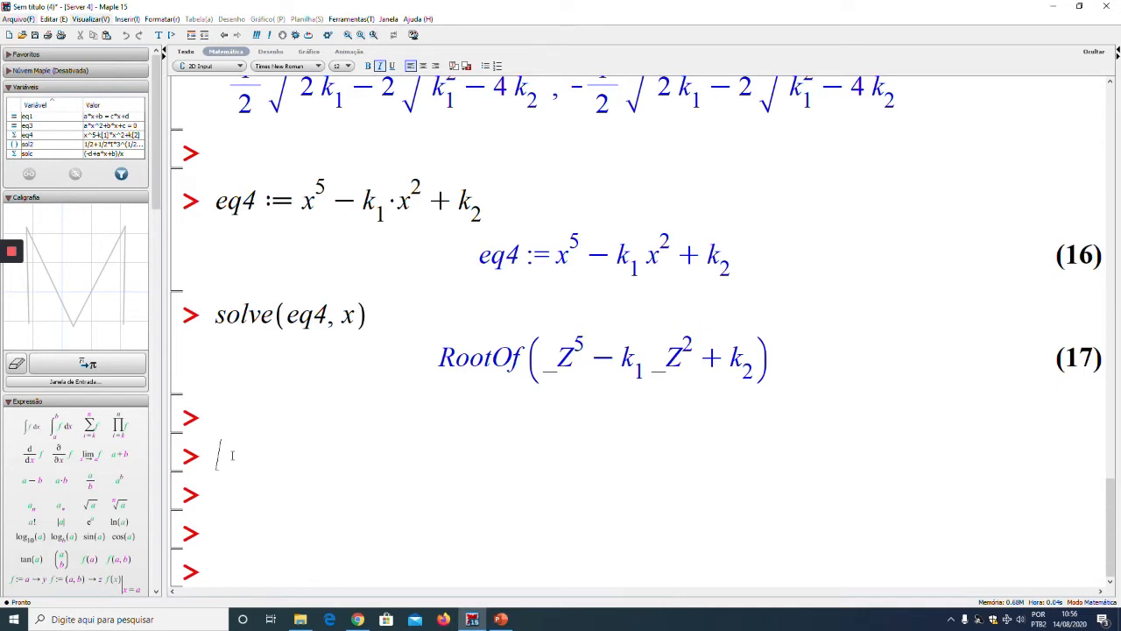
type("eqi := ")
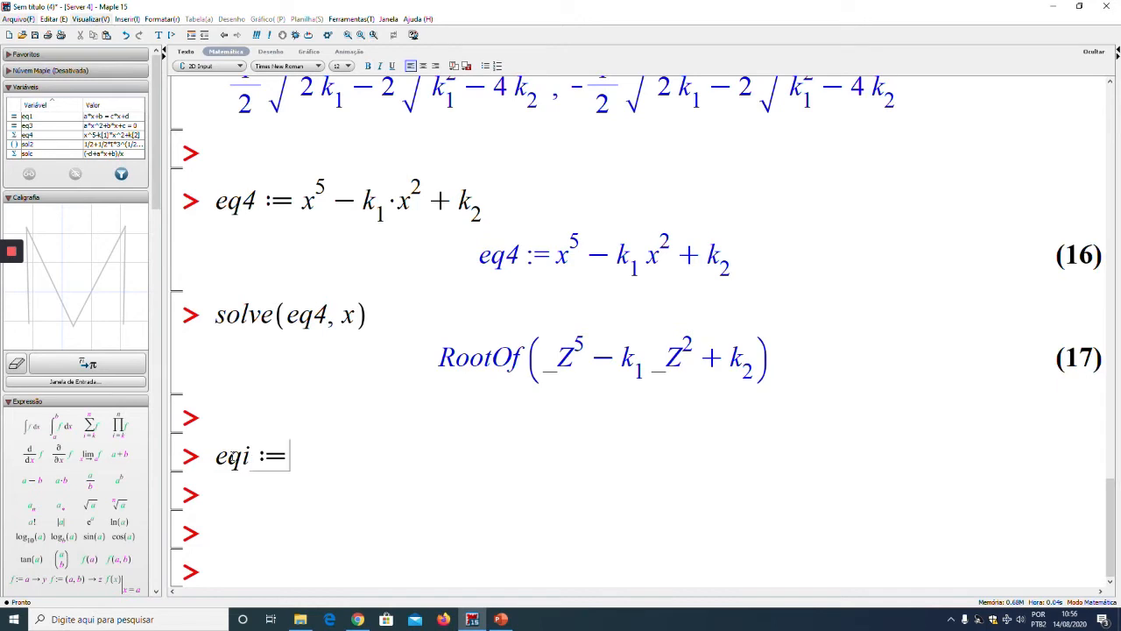
type("x^3-")
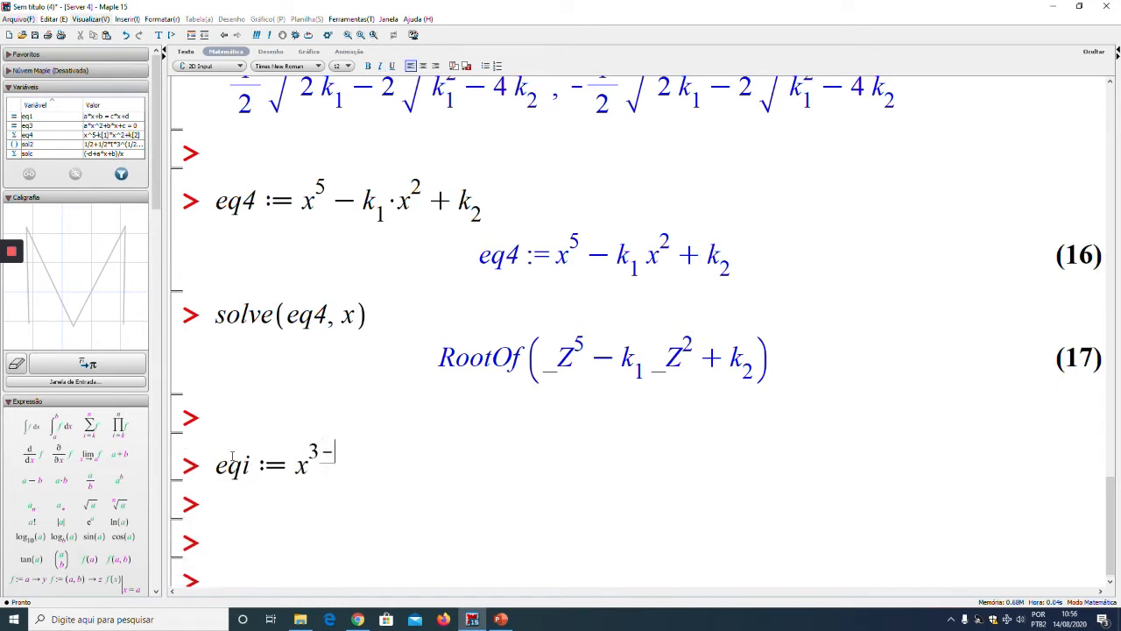
key("BackSpace")
key("Right")
type("-x")
key("Return")
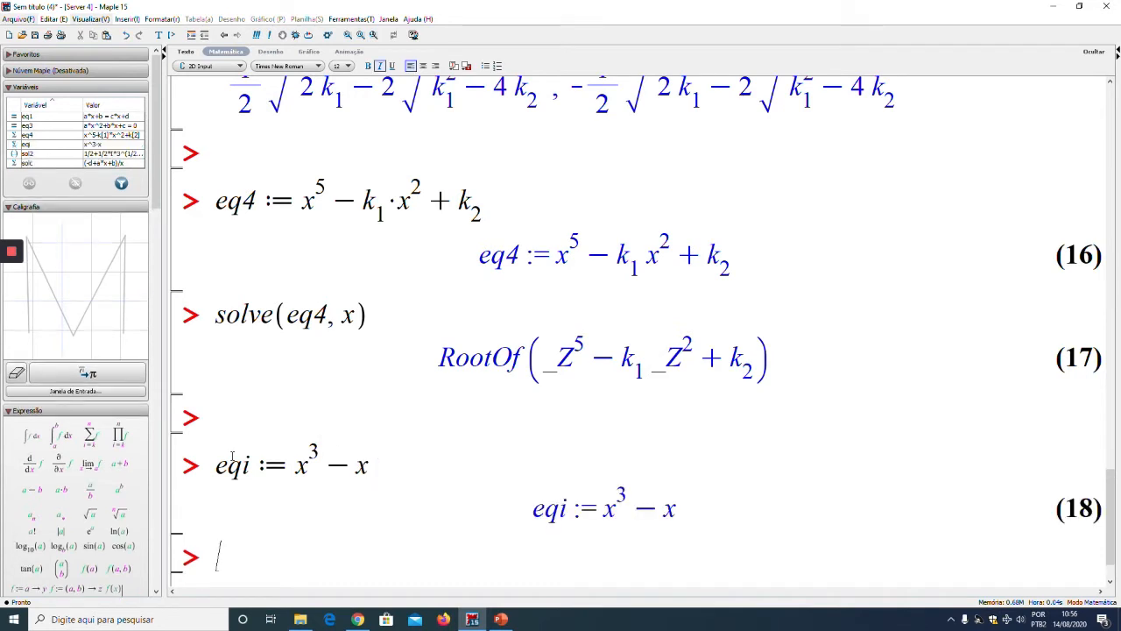
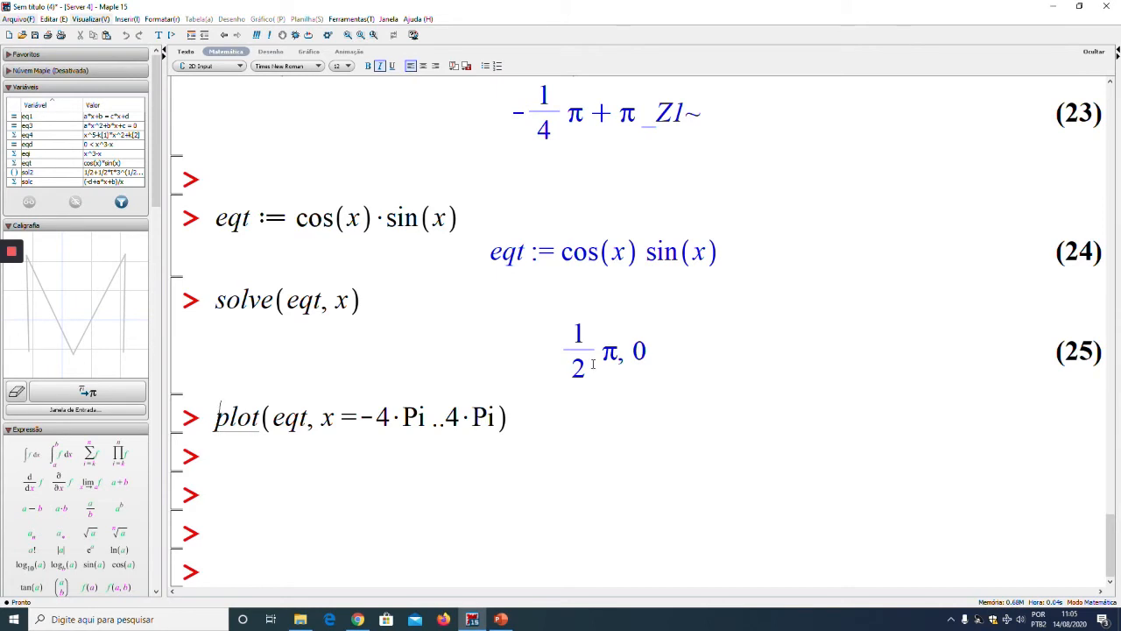
Step: Plot eqt over x = -4·Pi..4·Pi and evaluate a copy of solve(eqt, x, allsolutions = true) below the plot
key("Return")
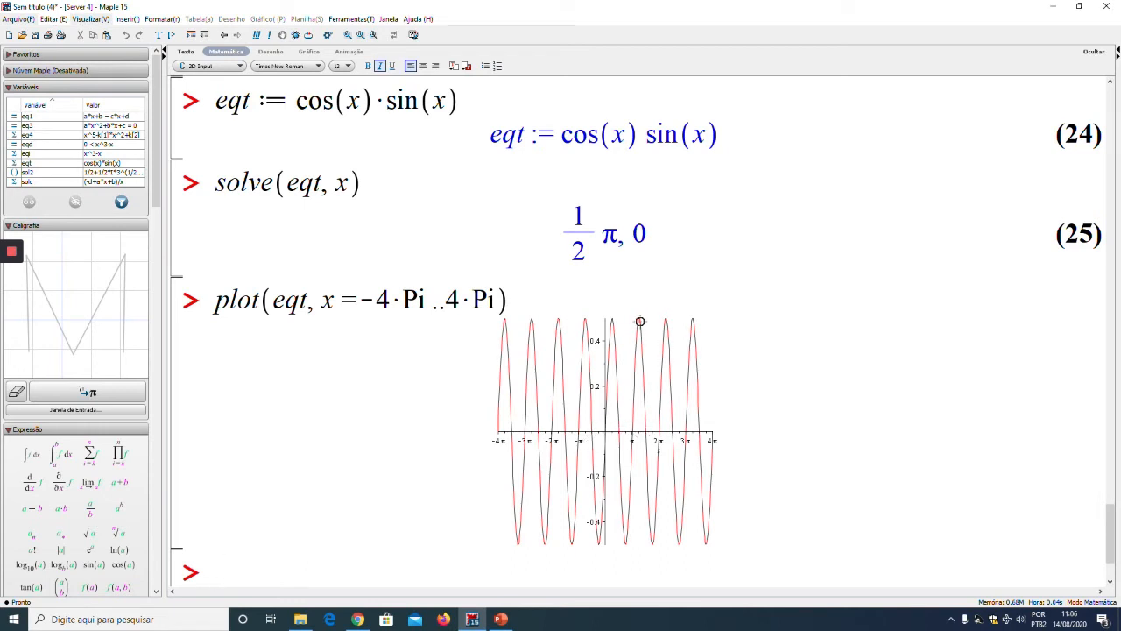
scroll(530, 252, "up", 4)
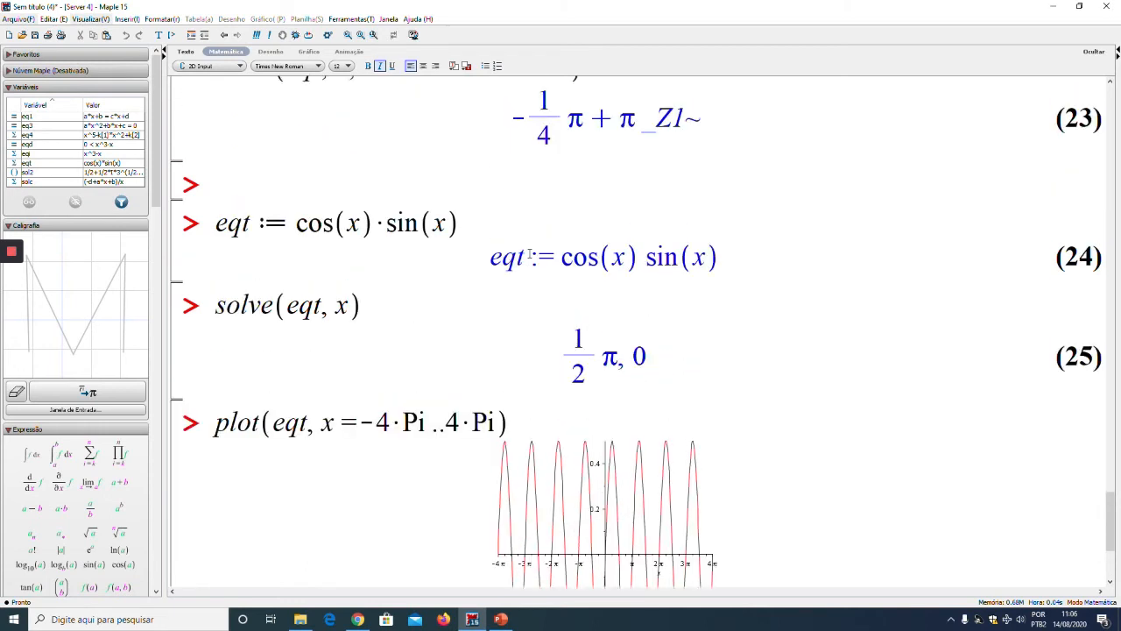
left_click_drag(218, 173, 582, 173)
key("ctrl+c")
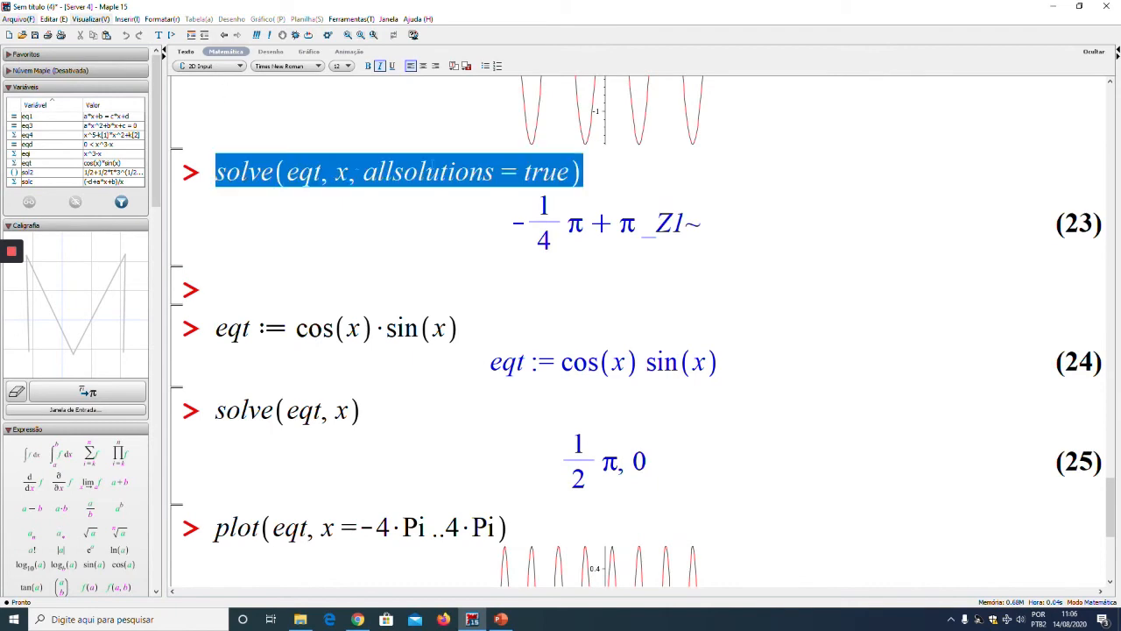
scroll(414, 401, "down", 4)
scroll(413, 402, "down", 3)
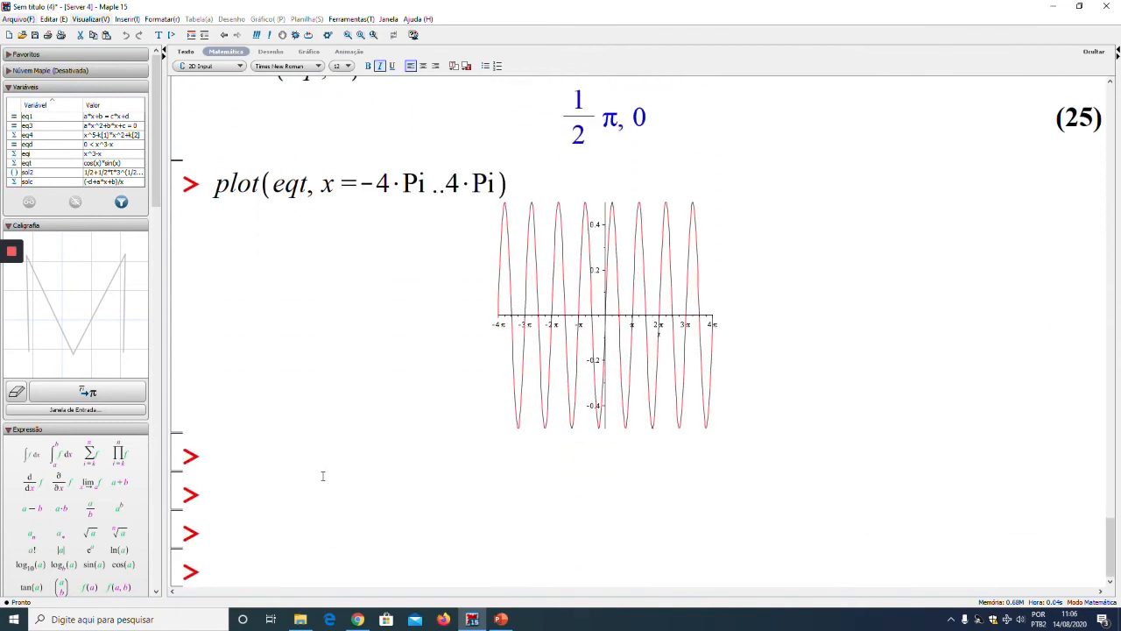
left_click(279, 455)
key("ctrl+v")
key("Return")
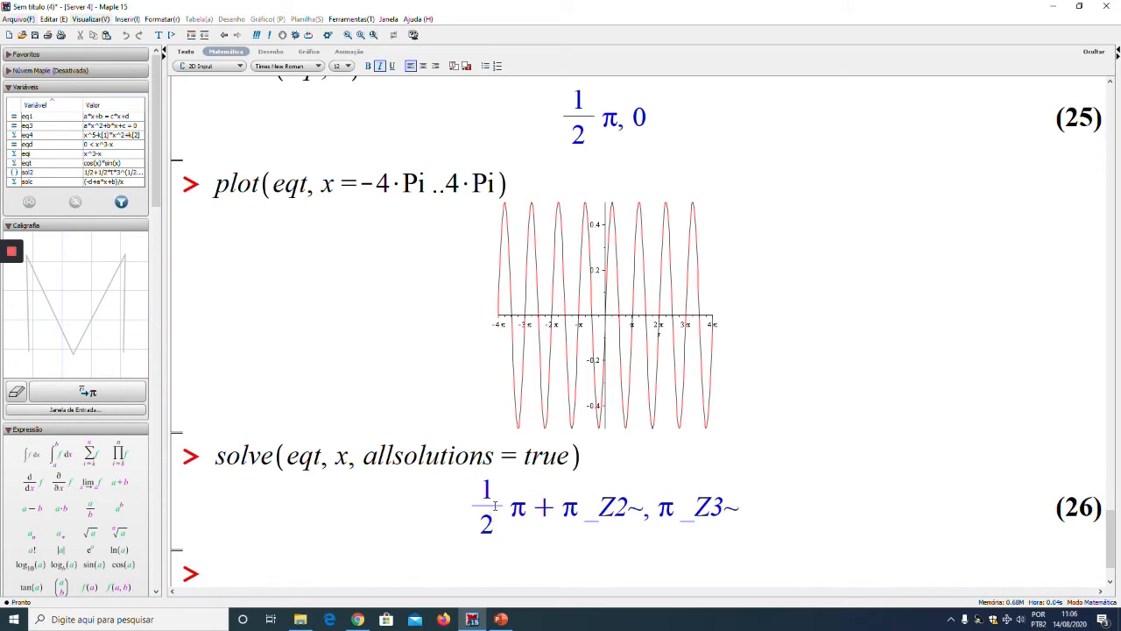
Step: Add empty prompts at the worksheet's end and copy the eqt definition, solve(eqt, x) and plot commands into them
key("Return")
key("Return")
left_click(282, 527)
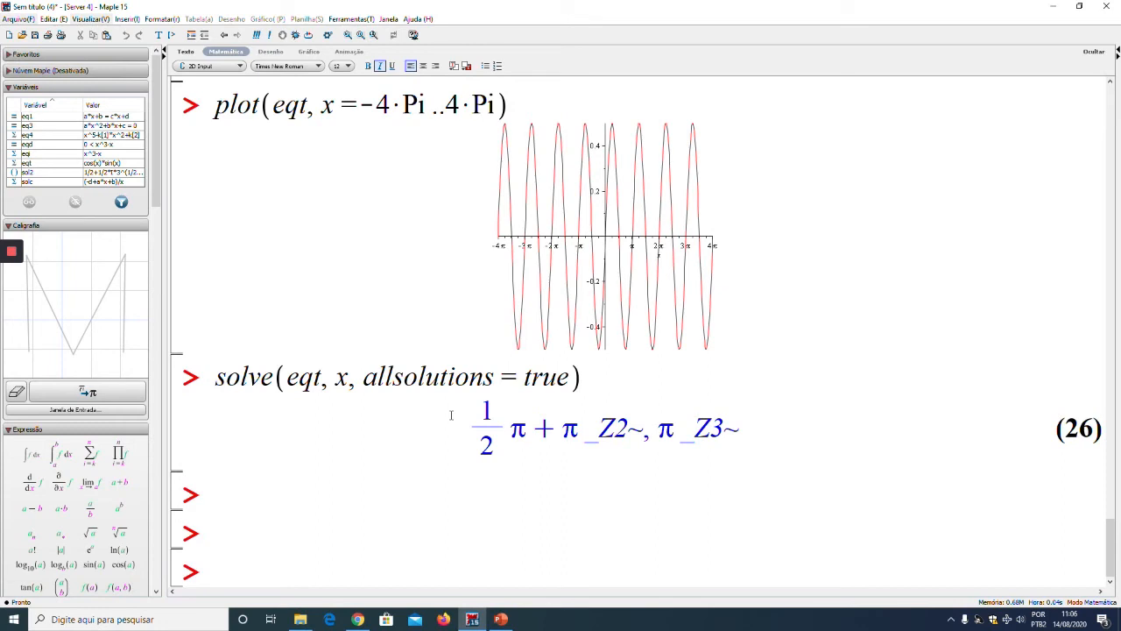
scroll(318, 88, "up", 5)
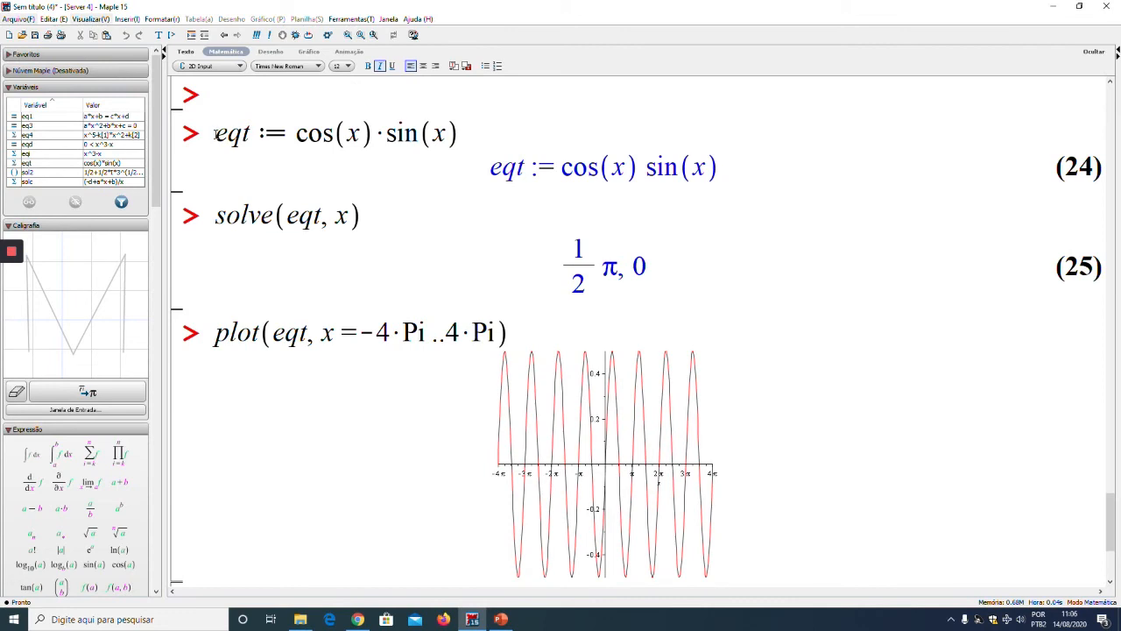
left_click_drag(216, 134, 507, 333)
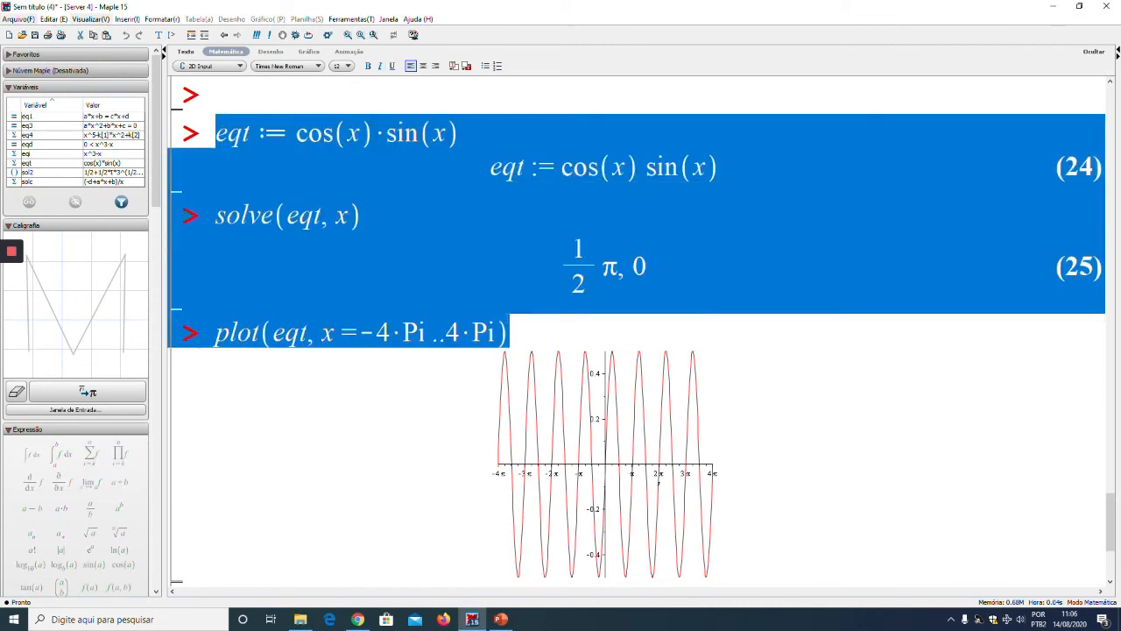
scroll(368, 492, "down", 5)
left_click(228, 533)
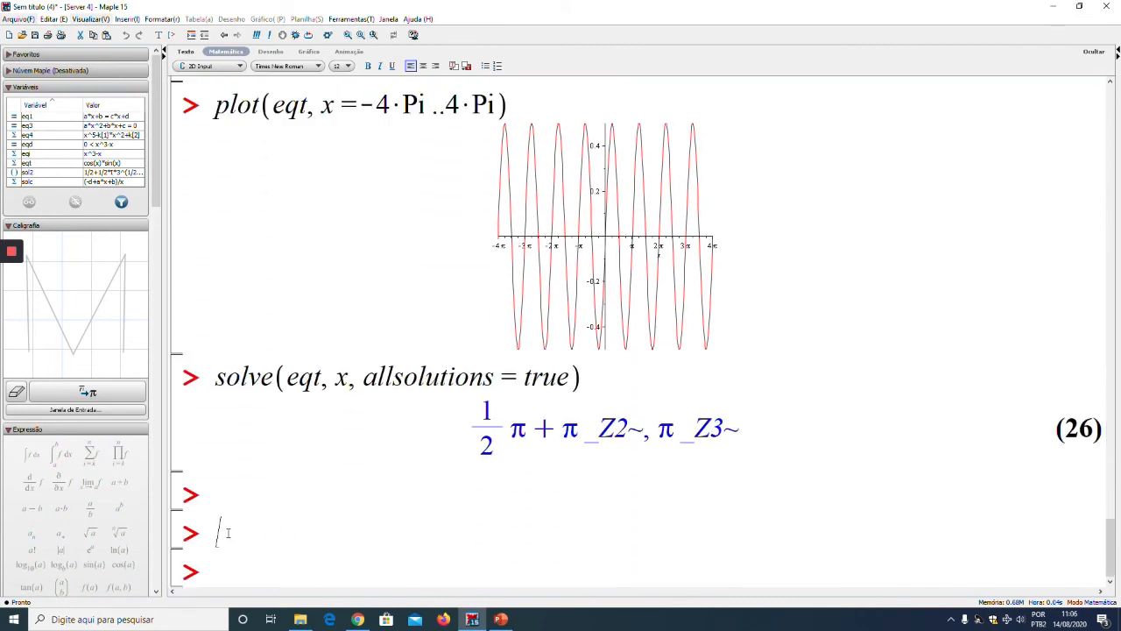
key("Return")
key("Return")
key("Return")
key("Up")
key("Up")
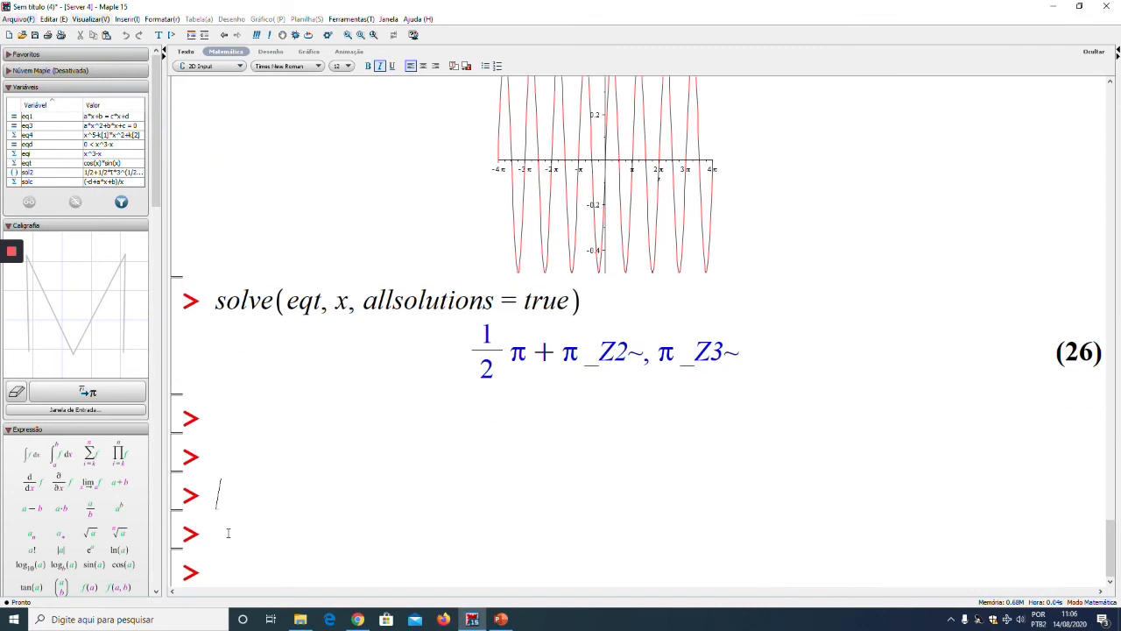
type("eqt := cos(x)·sin(x) eqt := cos(x) sin(x) solve(eqt, x) 1/2 π, 0 plot(eqt, x = -4·Pi..4·Pi)")
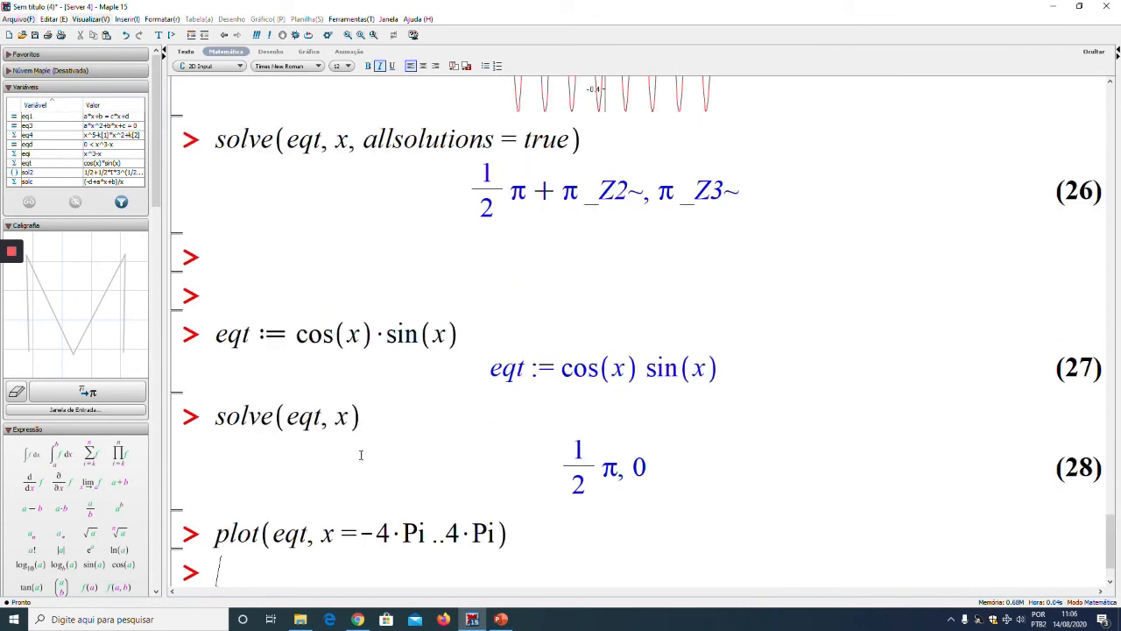
Step: Append - exp(-x) to the copied eqt definition and re-evaluate it along with solve(eqt, x) and the plot
left_click(472, 332)
type("- exp(-x)")
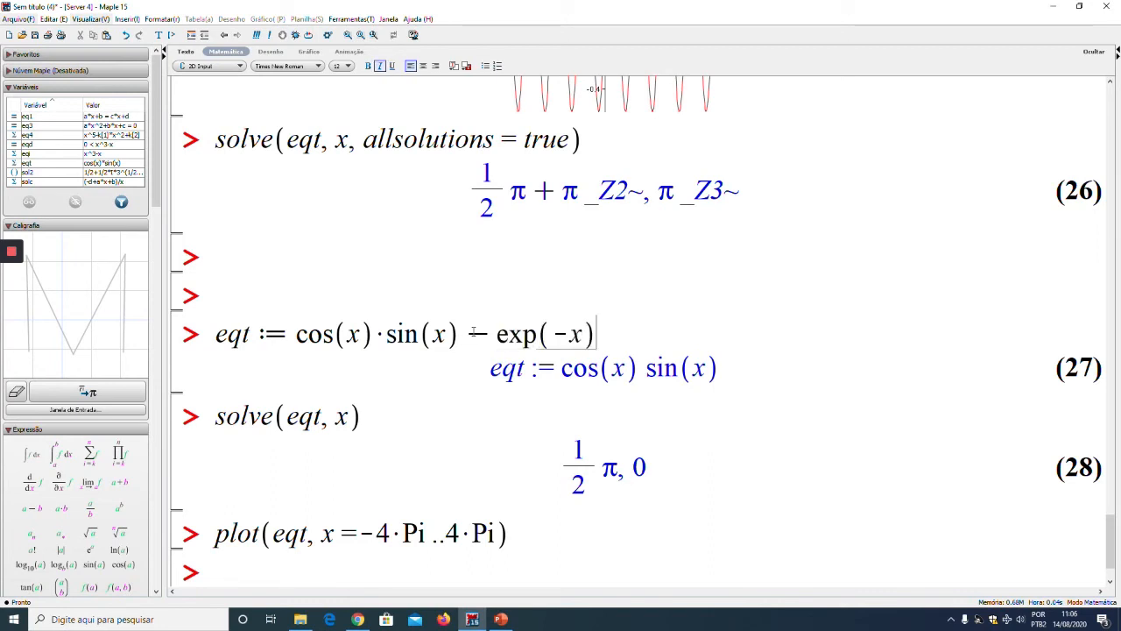
key("Return")
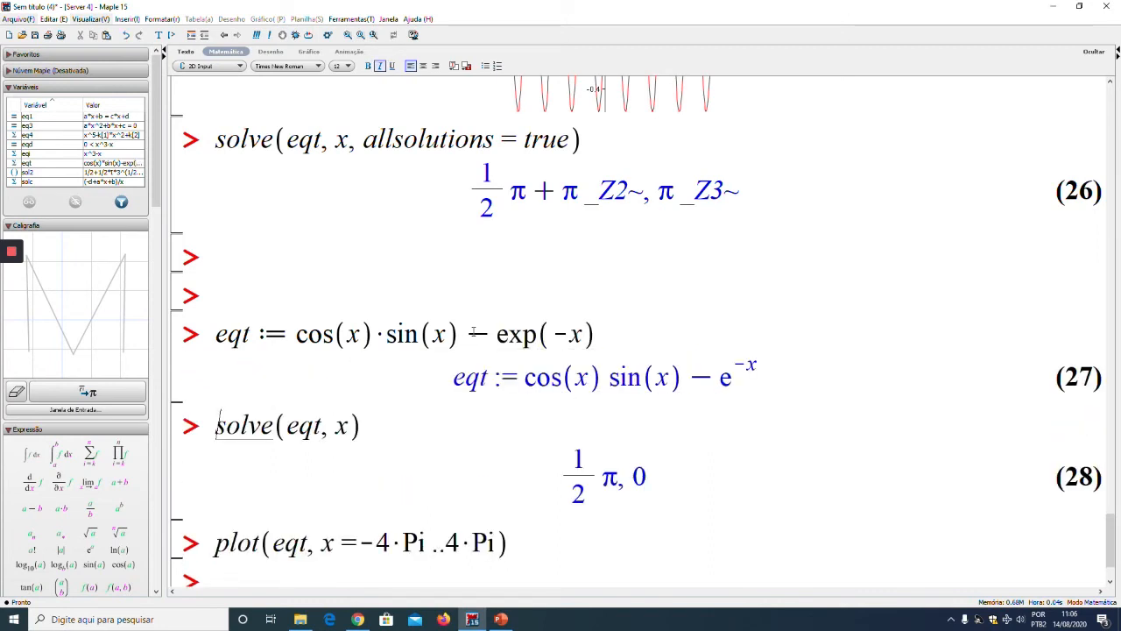
key("Return")
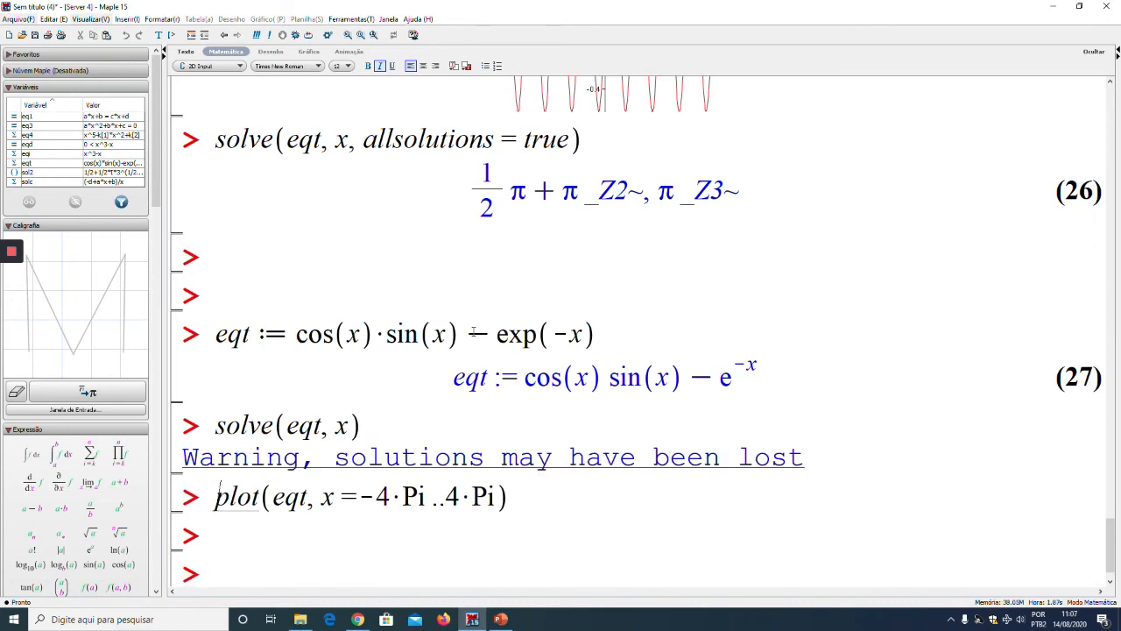
scroll(452, 222, "down", 1)
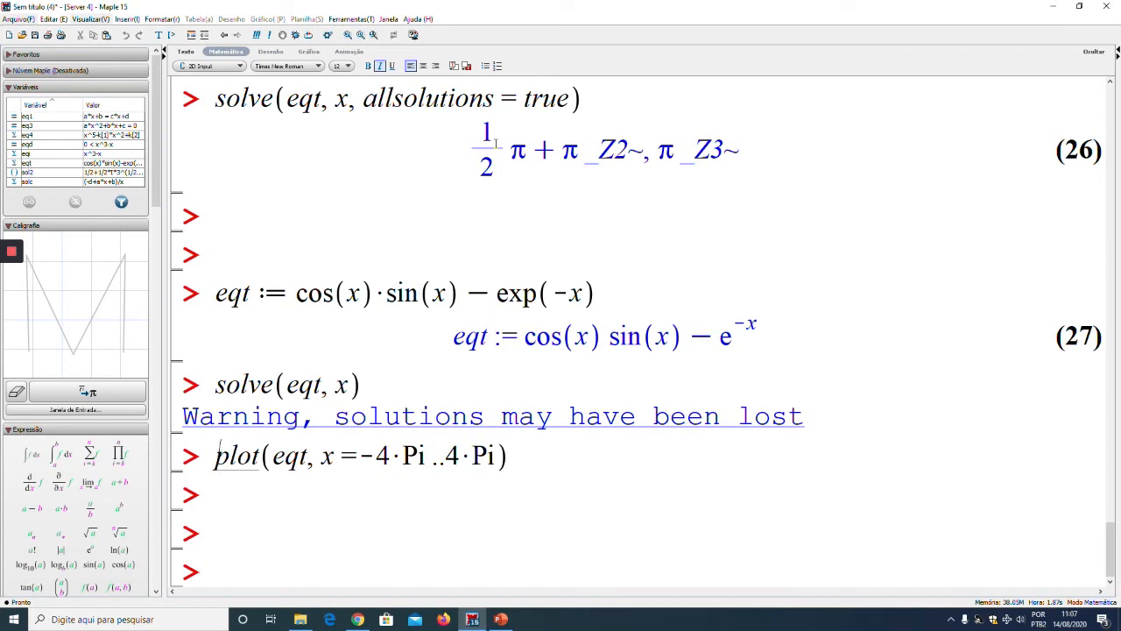
key("Return")
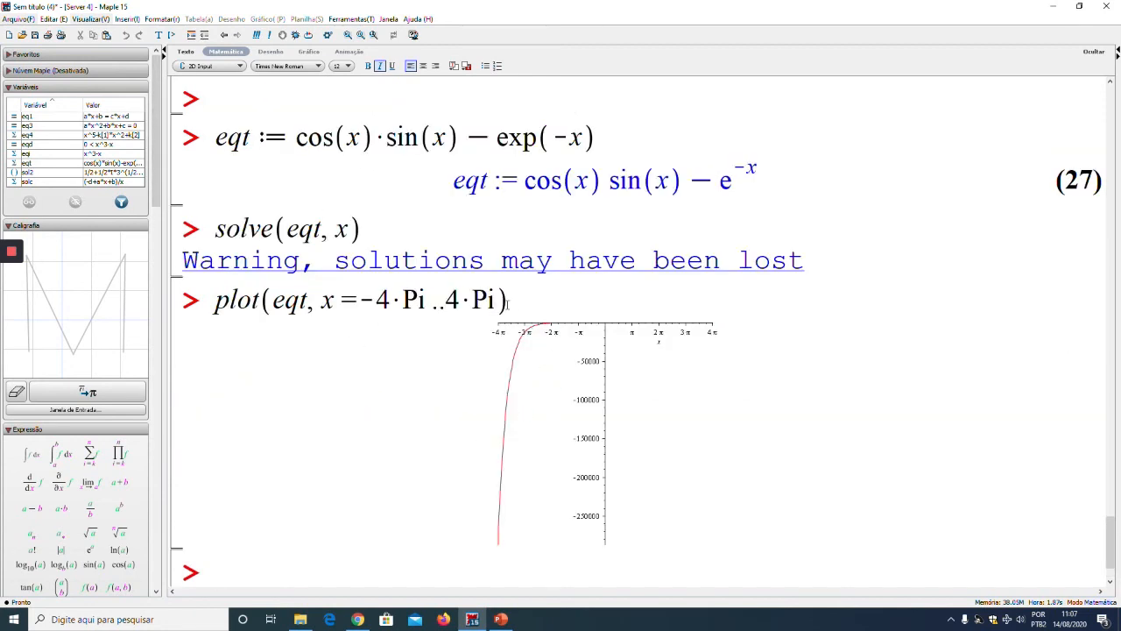
Step: Add the vertical range y = -4..4 to the copied plot command and redraw the graph
left_click(503, 299)
type(", ")
type("y = -4 ")
type("..4")
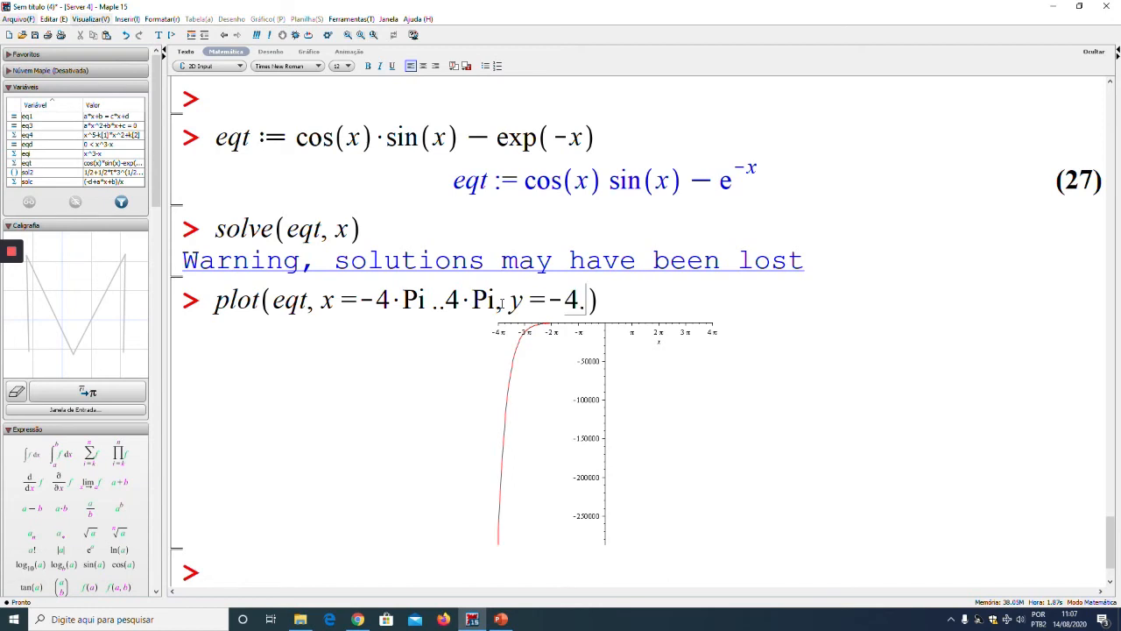
key("Return")
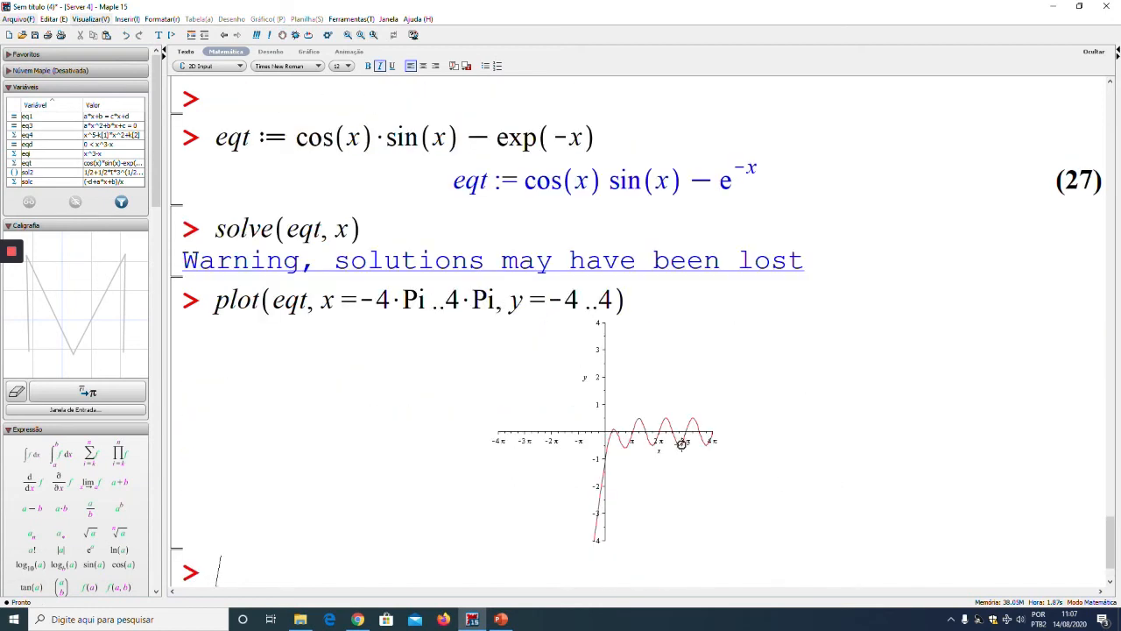
Step: Set the plot's upper y limit to 2, redraw it, and add empty prompts below
left_click(610, 300)
key("BackSpace")
type("2")
key("Return")
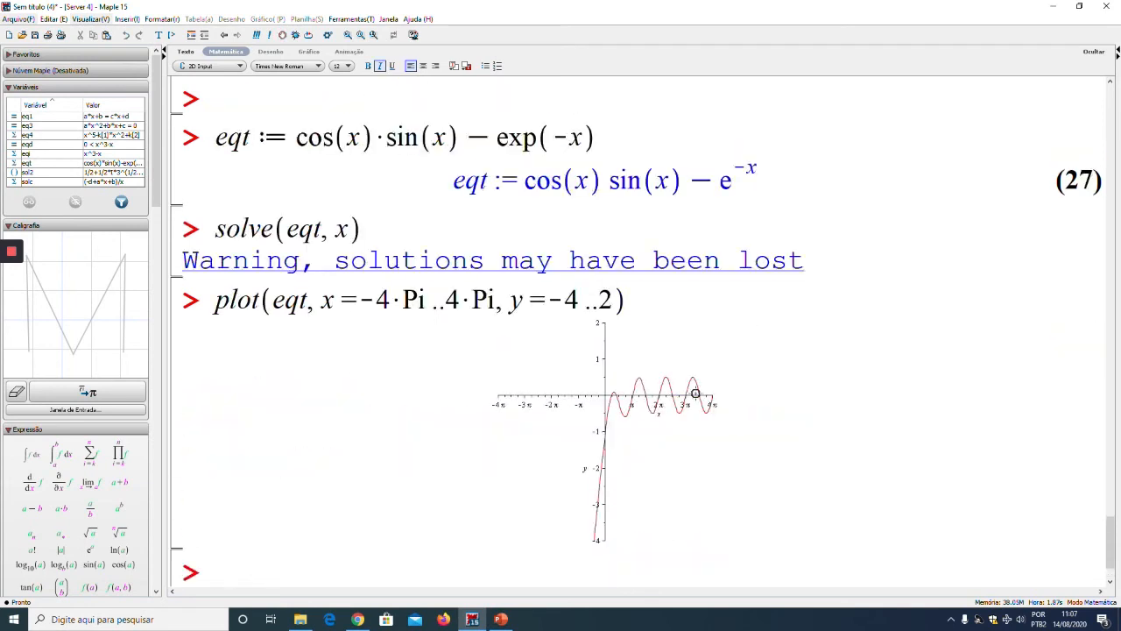
key("Return")
key("Return")
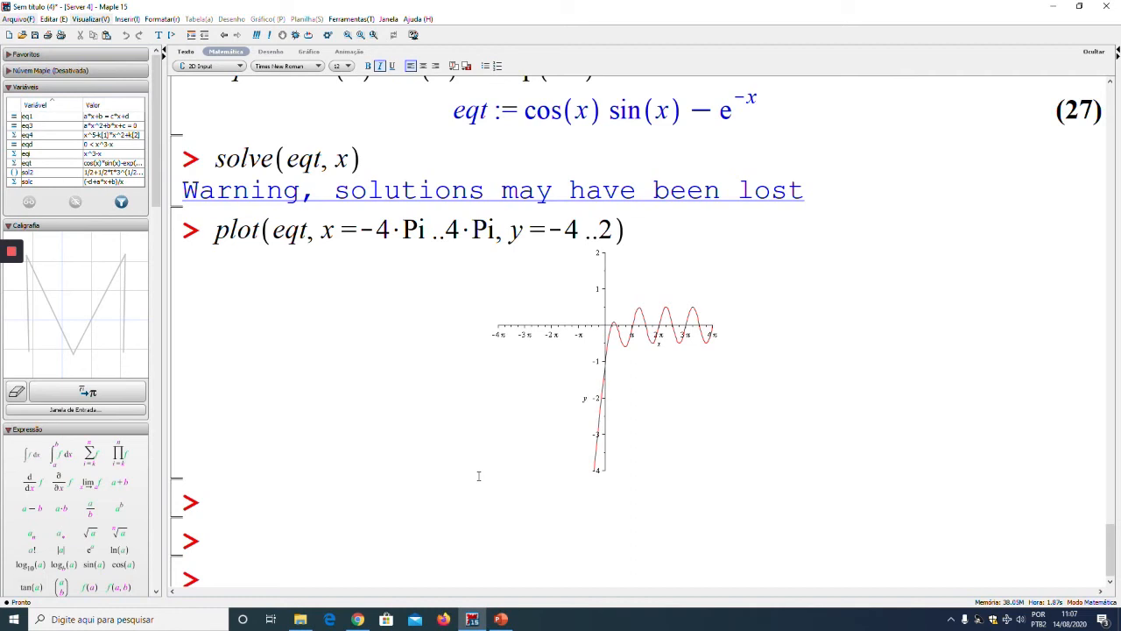
Step: Change the exponential term in the eqt definition to exp(-x^2) and re-evaluate the definition and solve(eqt, x)
scroll(473, 394, "up", 2)
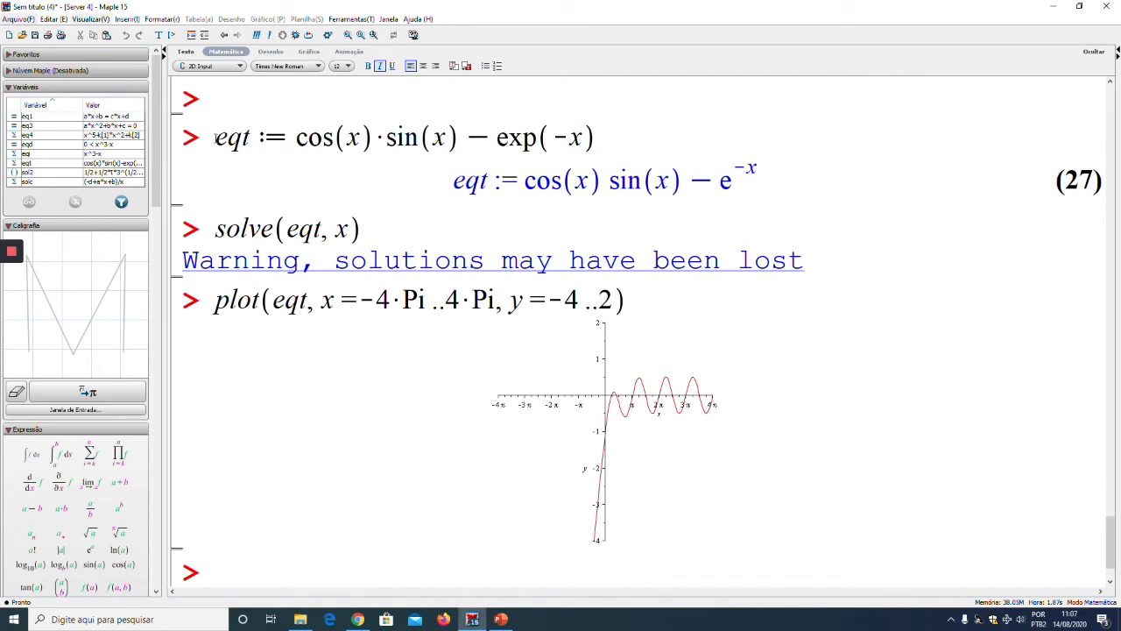
left_click(586, 140)
type("^2")
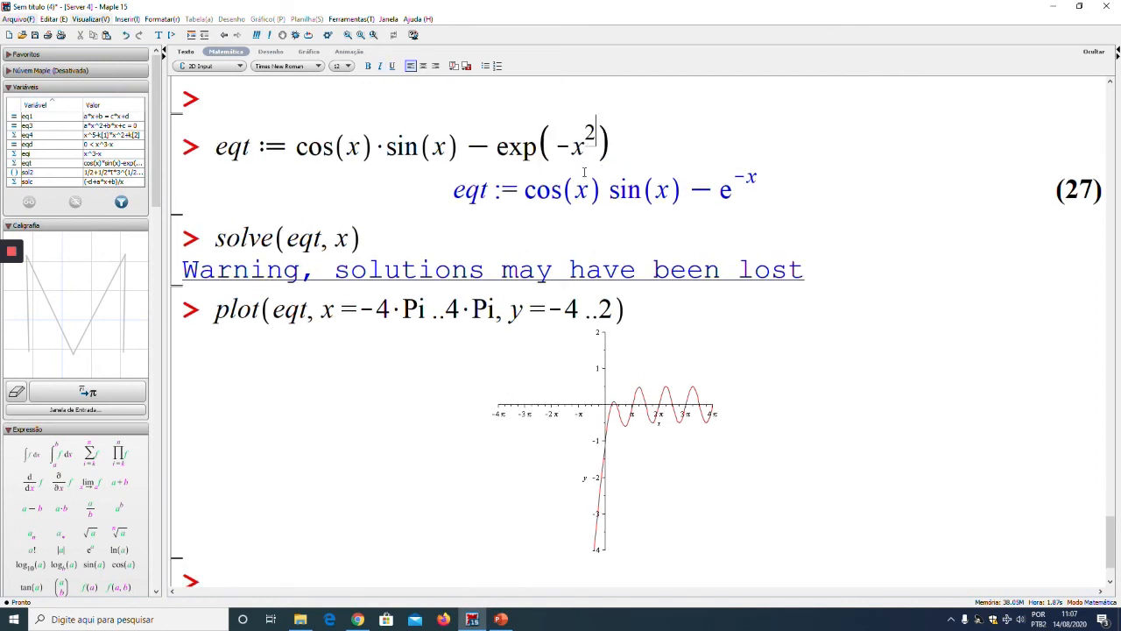
key("Return")
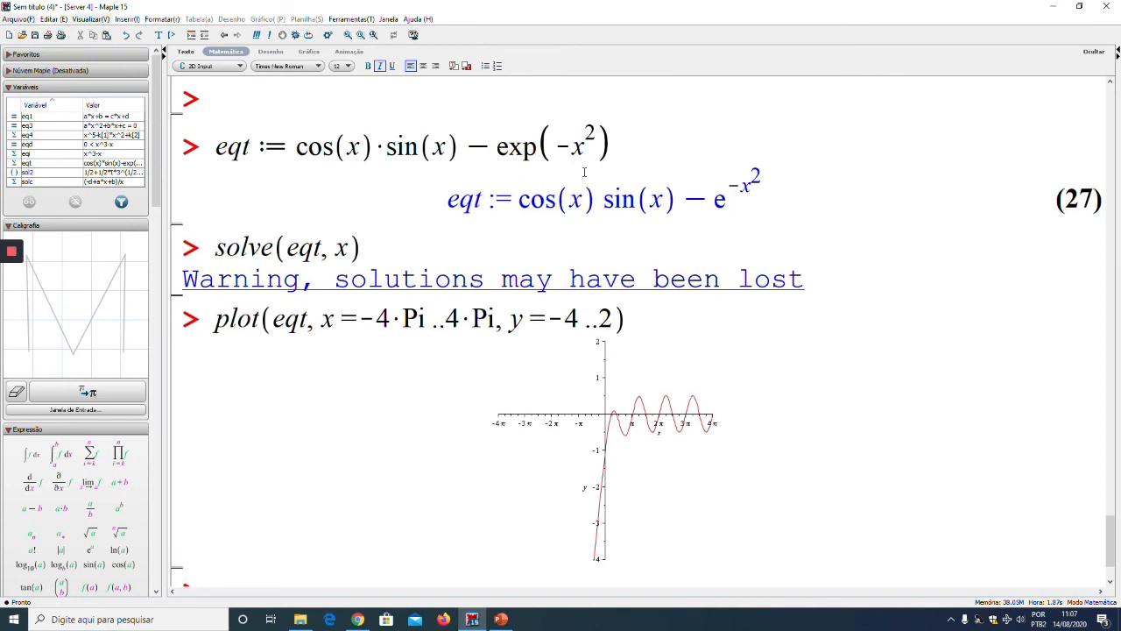
key("Return")
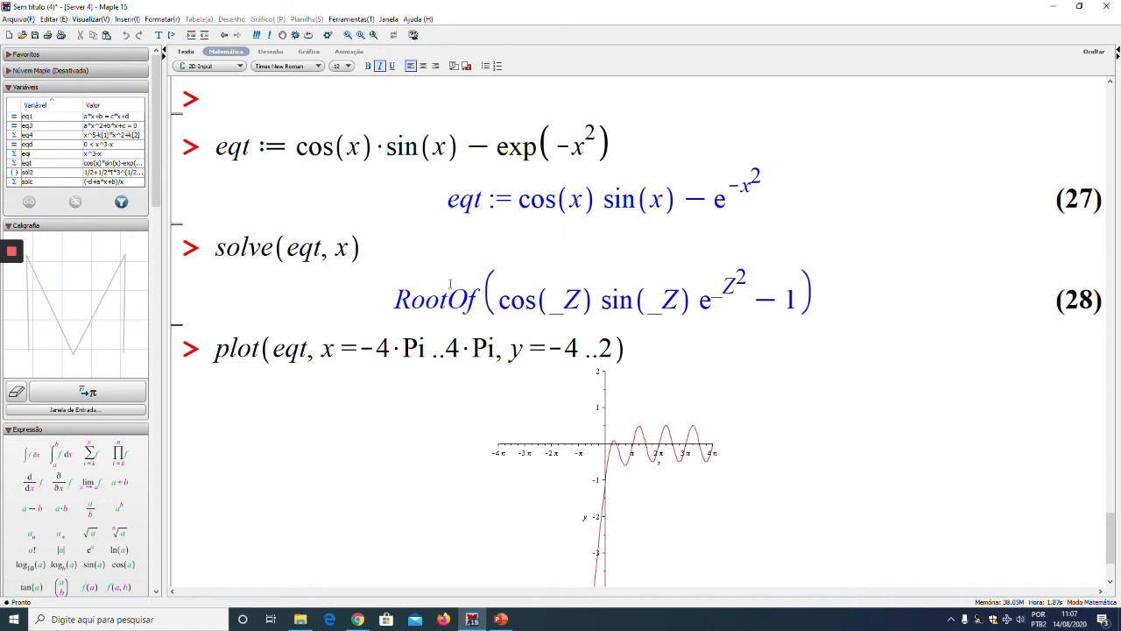
Step: Highlight RootOf in the solve output and redraw the plot for the eqt containing exp(-x^2)
left_click_drag(394, 300, 468, 302)
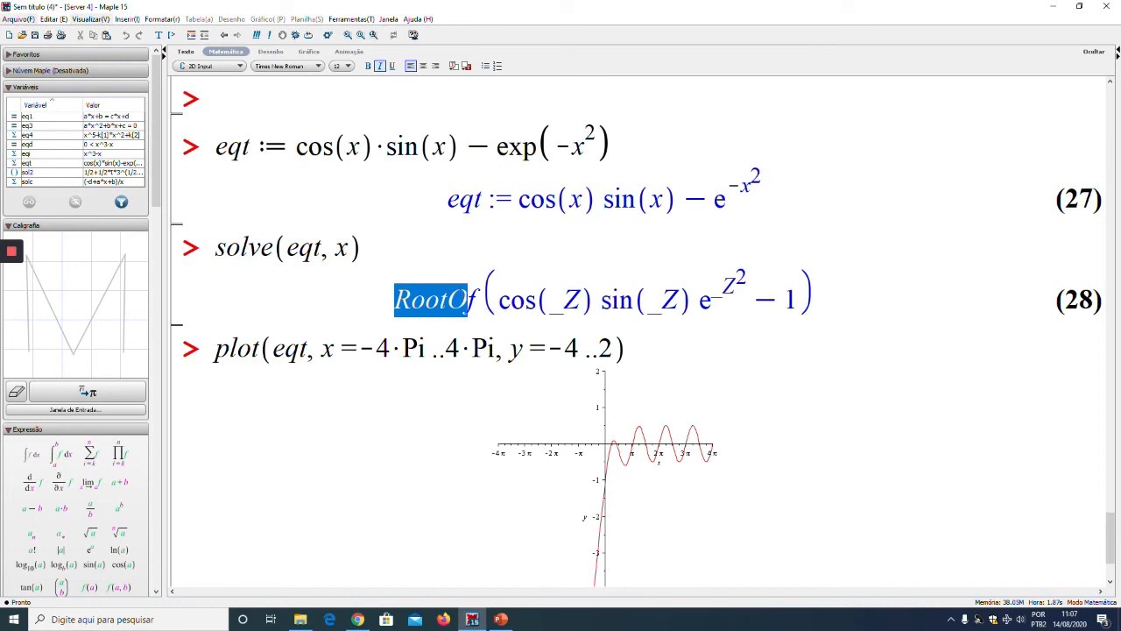
scroll(577, 298, "down", 1)
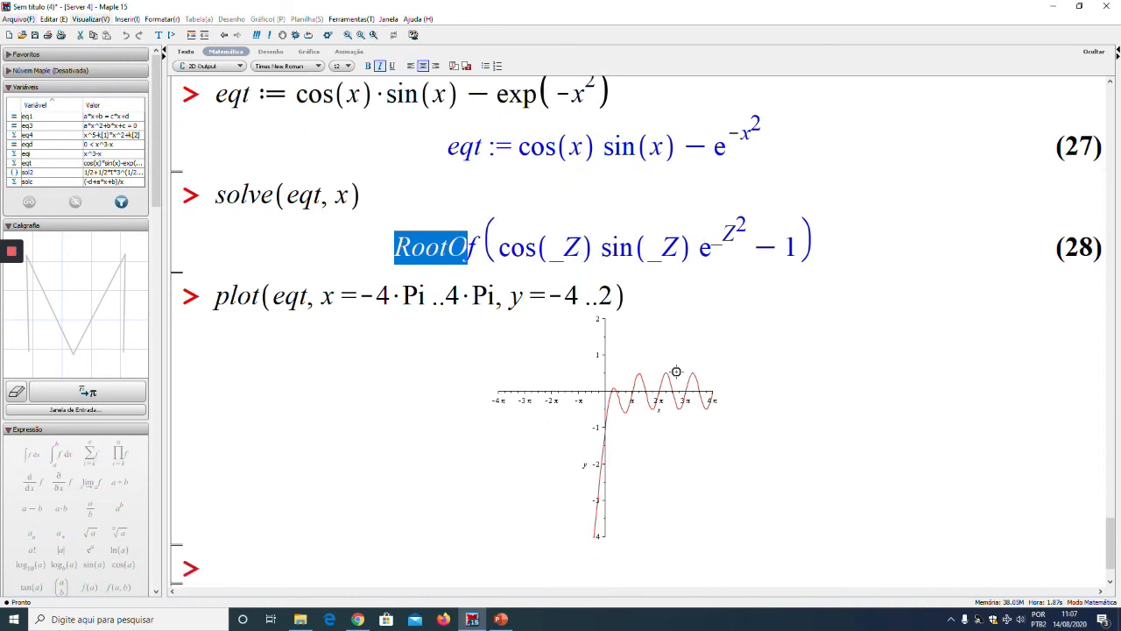
left_click(390, 296)
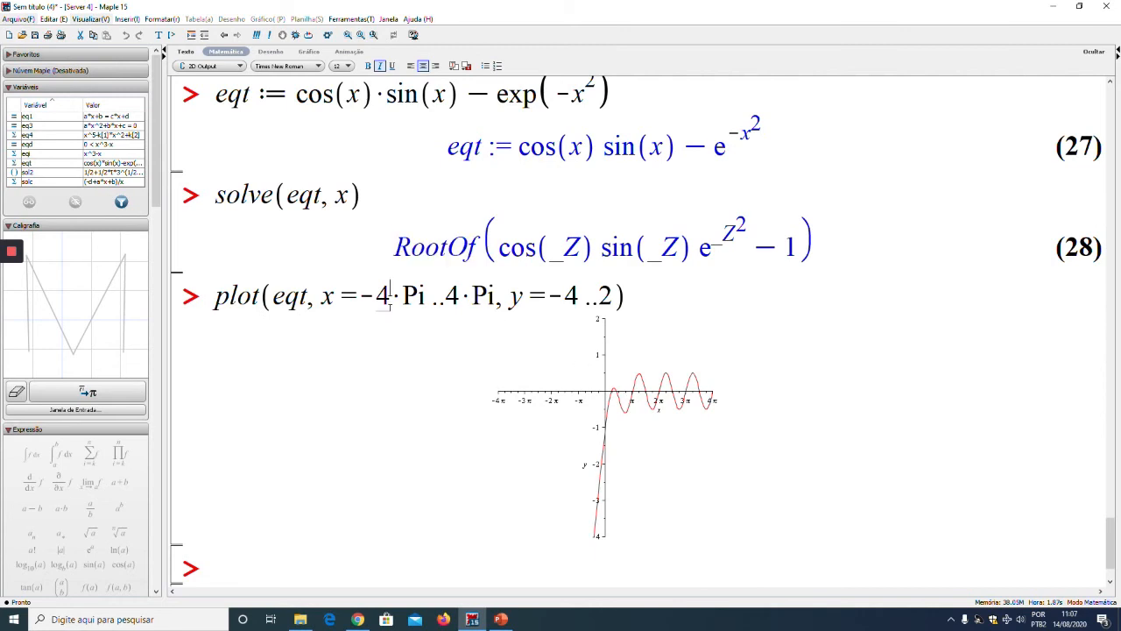
key("Return")
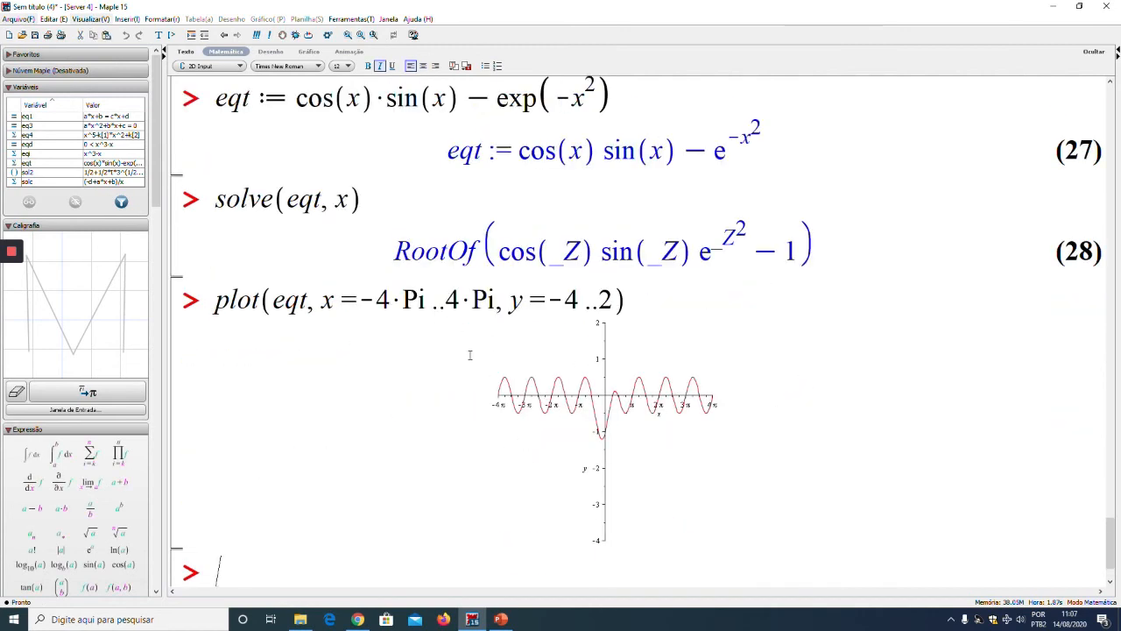
Step: Copy solve(eqt, x) to a new prompt below the plot, change it to fsolve(eqt, x) and evaluate it
key("Return")
key("Return")
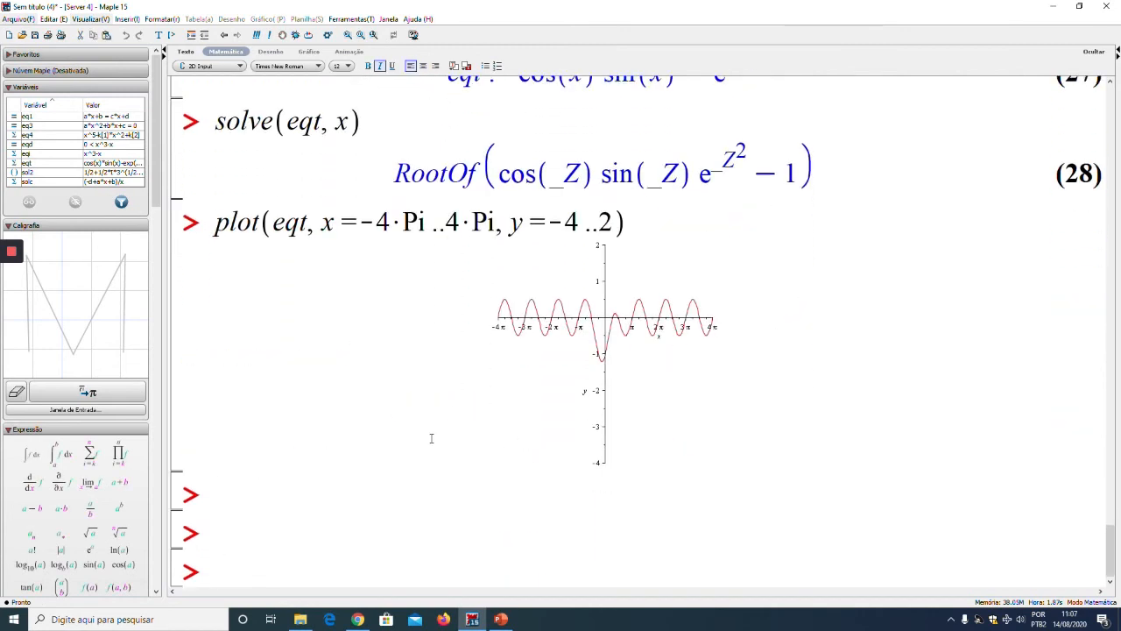
left_click(238, 523)
left_click(268, 533)
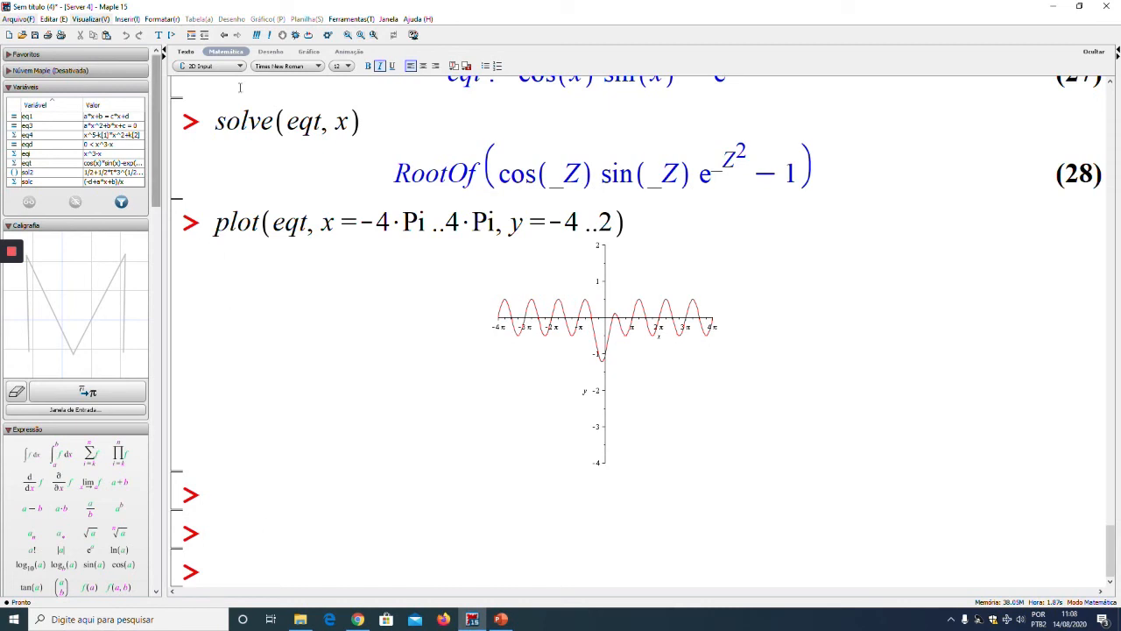
left_click_drag(215, 121, 363, 121)
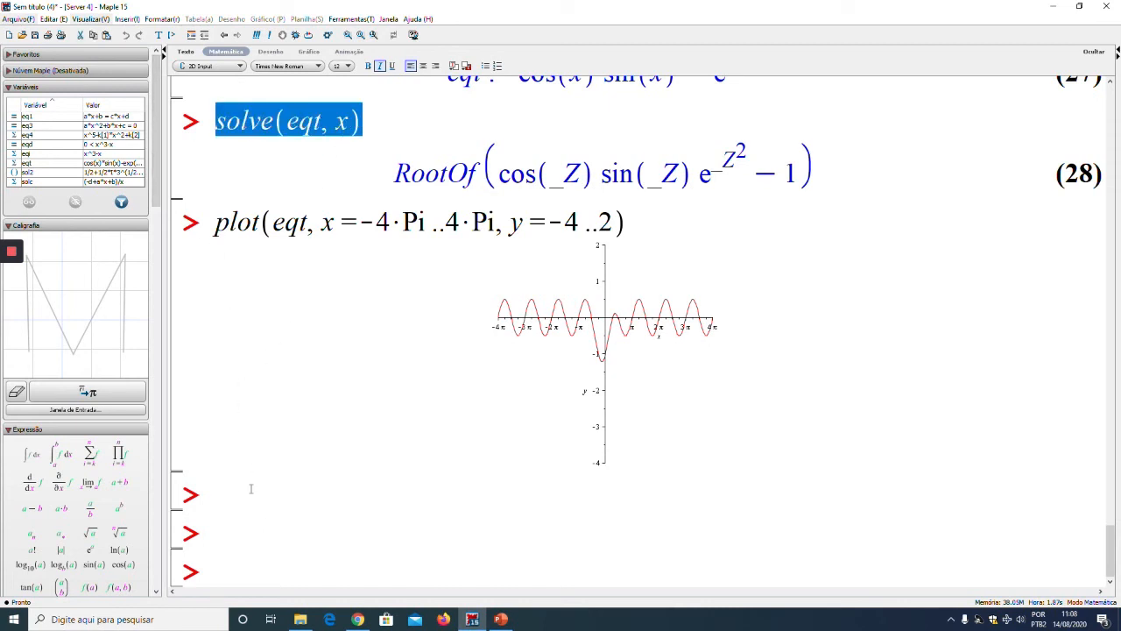
key("ctrl+c")
left_click(242, 531)
key("ctrl+v")
left_click(213, 530)
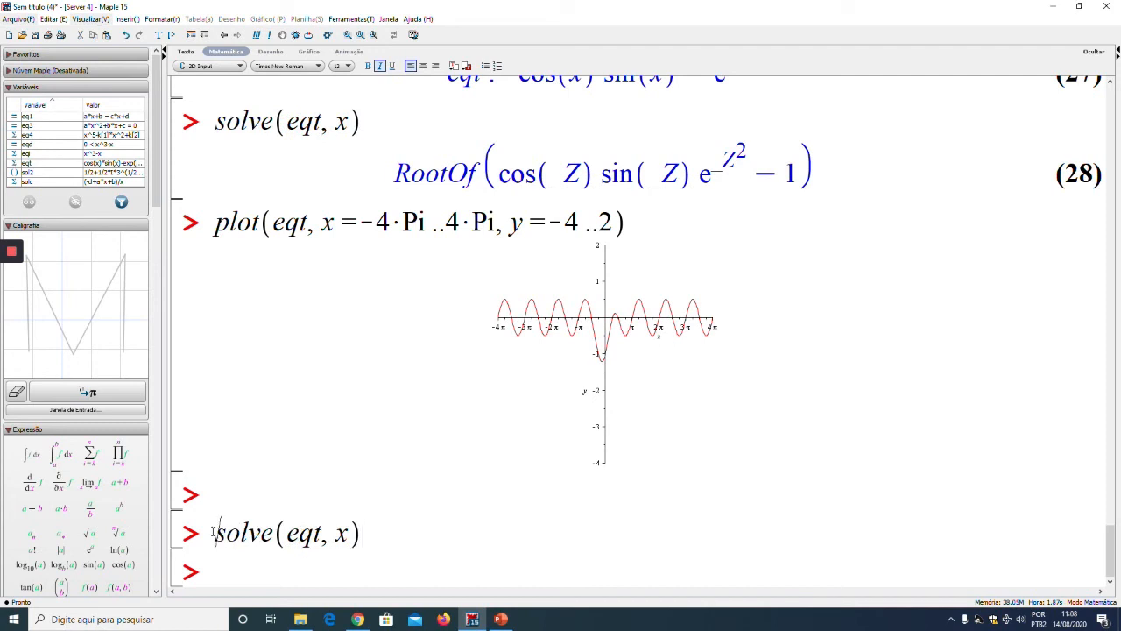
type("f")
key("Return")
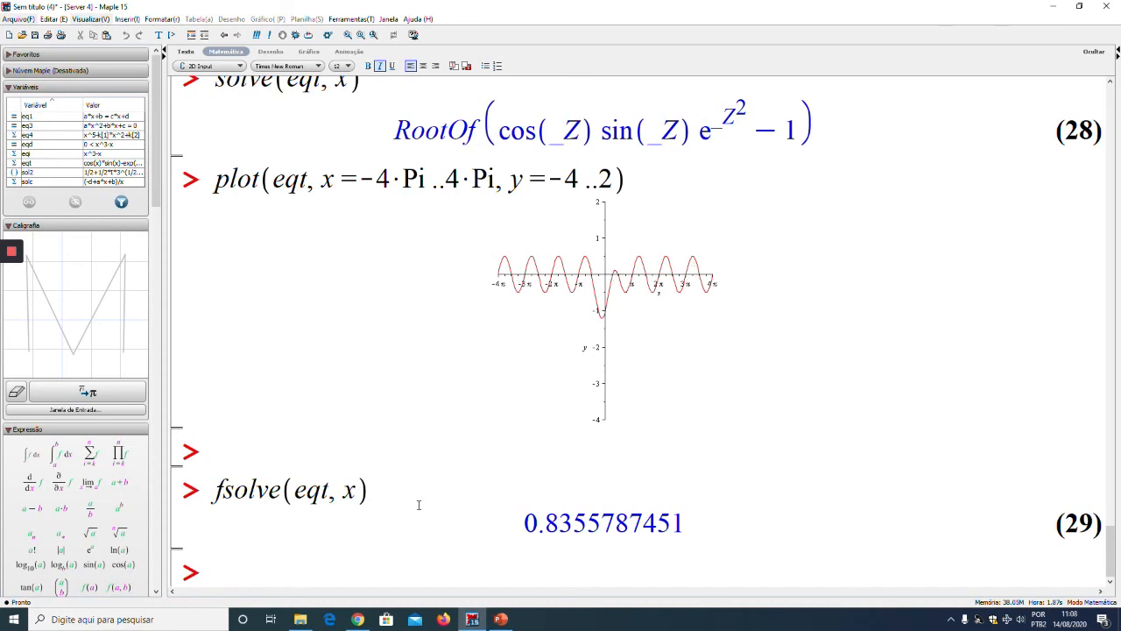
Step: Copy fsolve(eqt, x) to a new prompt below its result, add the starting value x = 2 and evaluate it
scroll(419, 504, "up", 10)
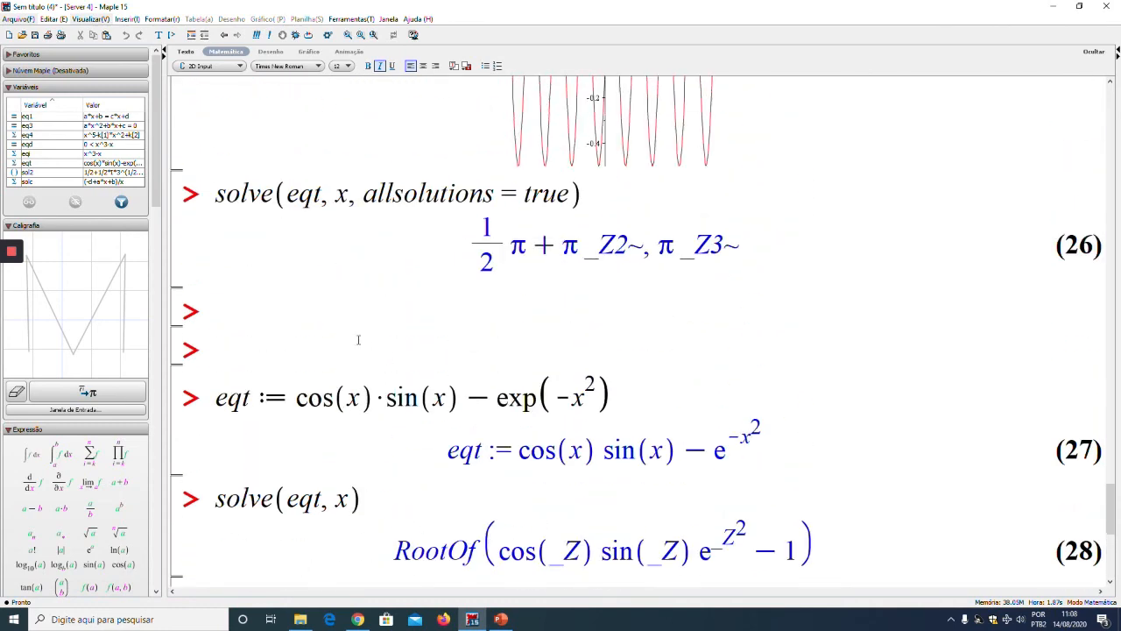
scroll(420, 482, "down", 10)
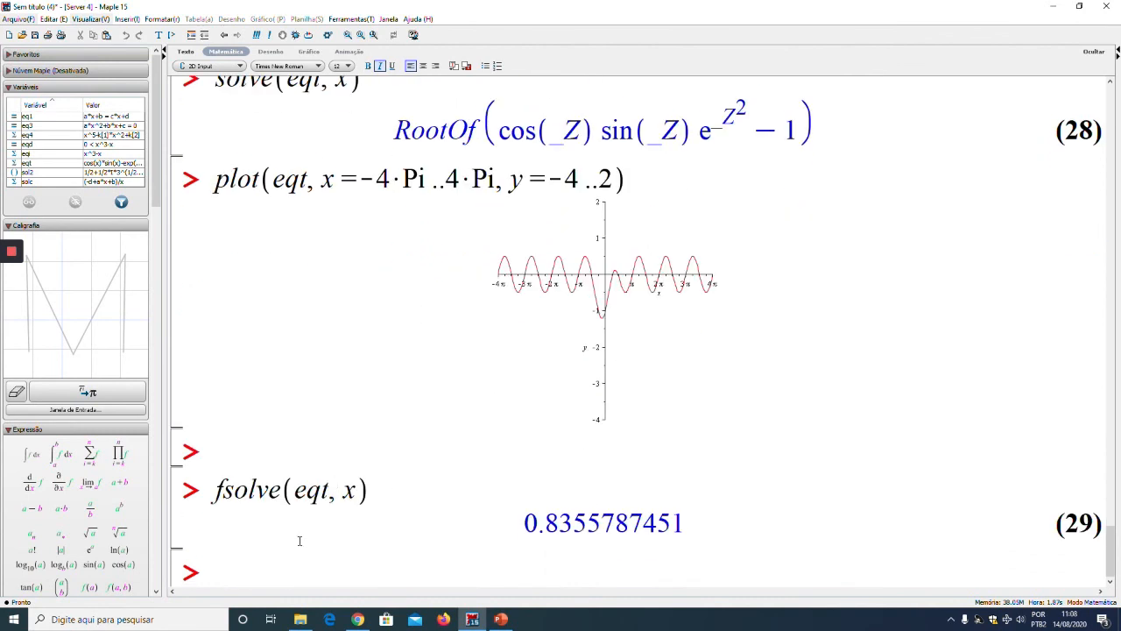
key("Return")
key("Return")
left_click(240, 497)
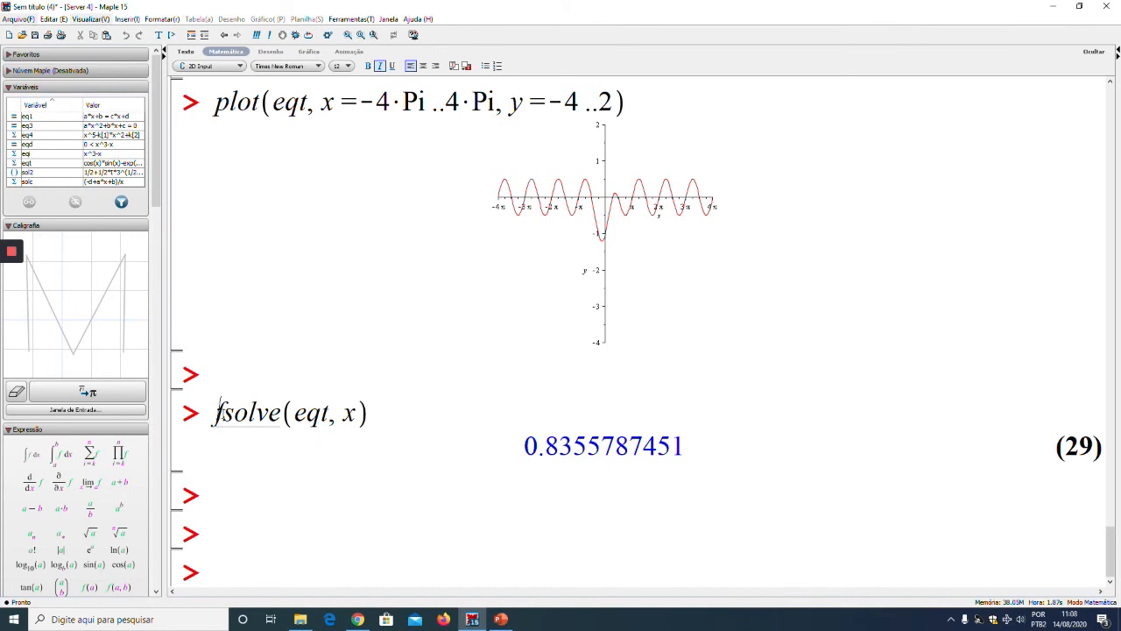
left_click_drag(215, 410, 326, 421)
left_click(268, 501)
key("ctrl+v")
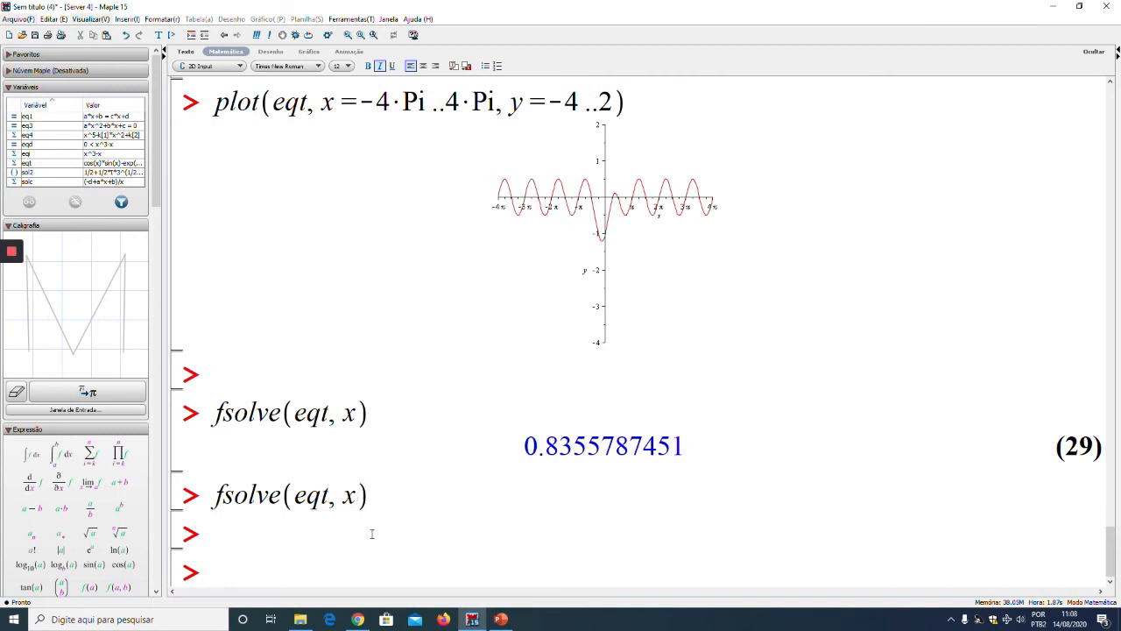
type("= ")
type("2")
key("Return")
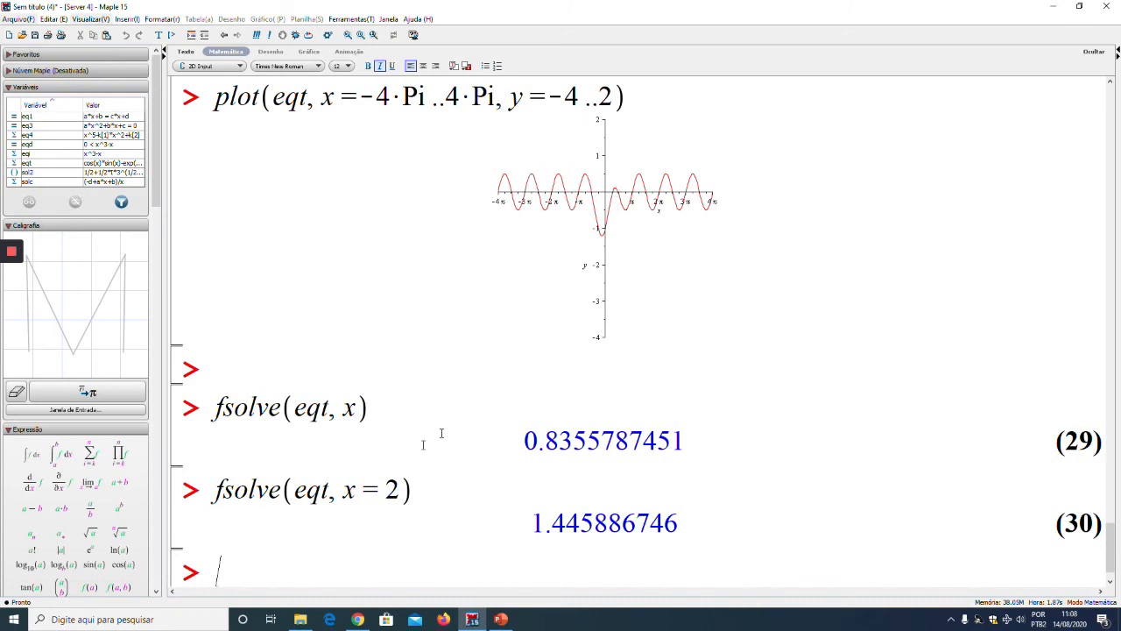
Step: Change the starting value in the second fsolve command to x = 4, re-evaluate it and add empty prompts below
left_click(396, 491)
key("BackSpace")
type("4")
key("Return")
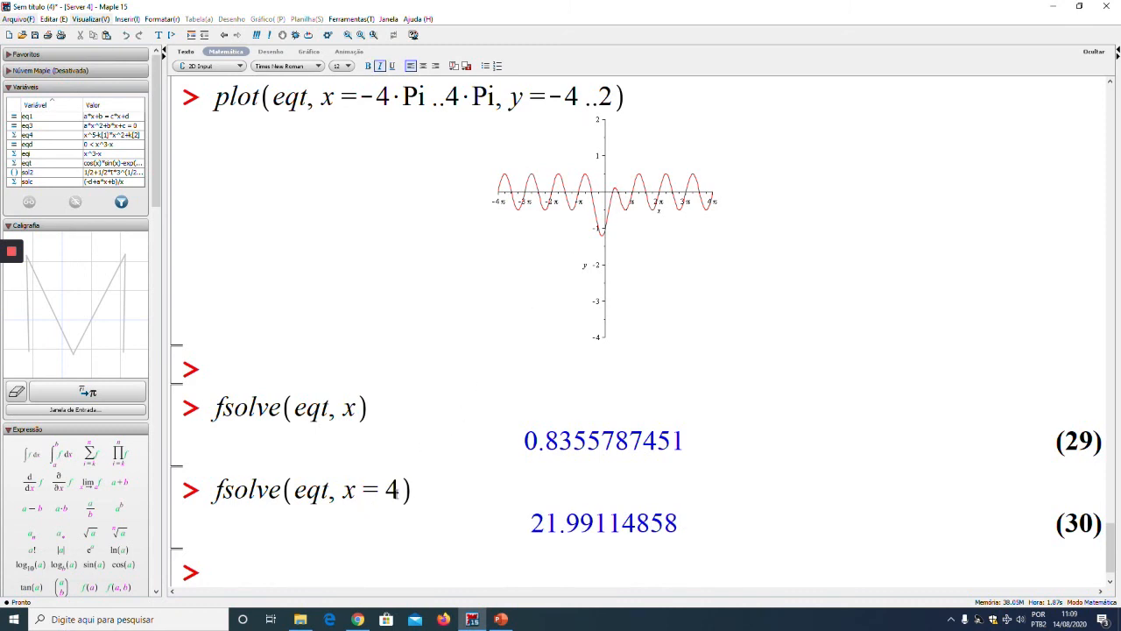
key("Return")
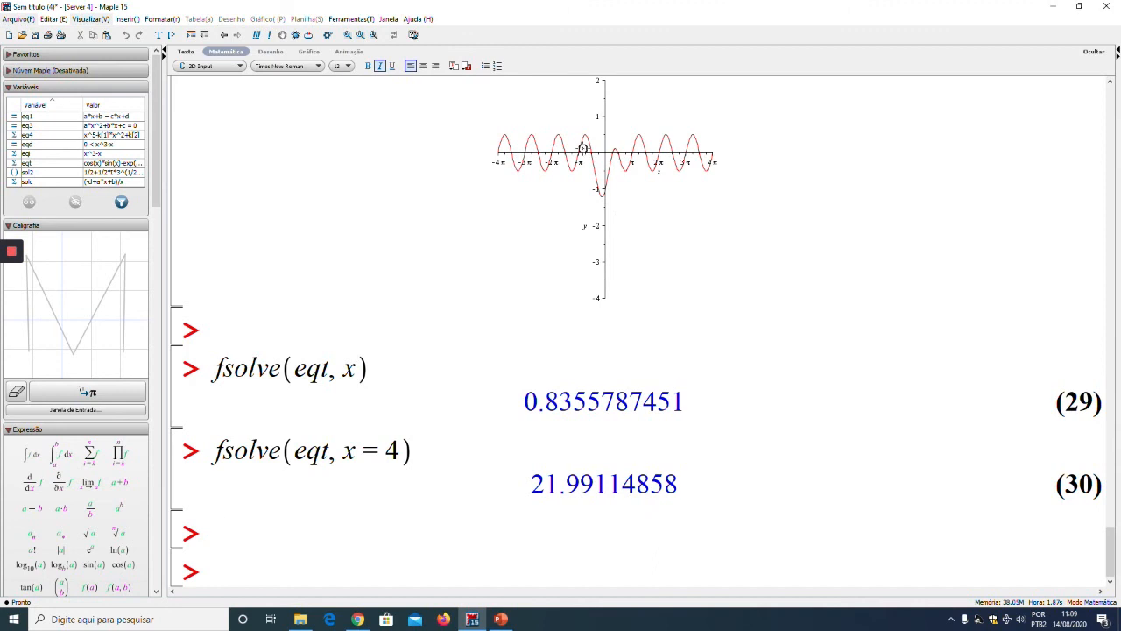
key("Return")
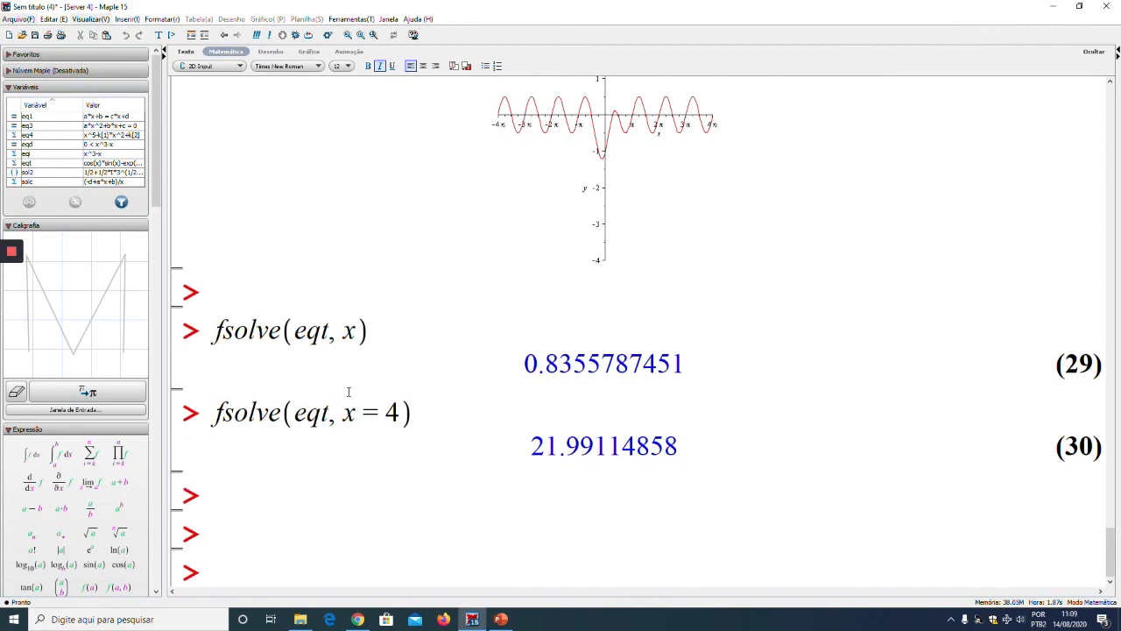
Step: Assign the fsolve(eqt, x = 4) command to the variable sol1 and re-evaluate the line
left_click(402, 416)
left_click(210, 420)
type("sol1:=")
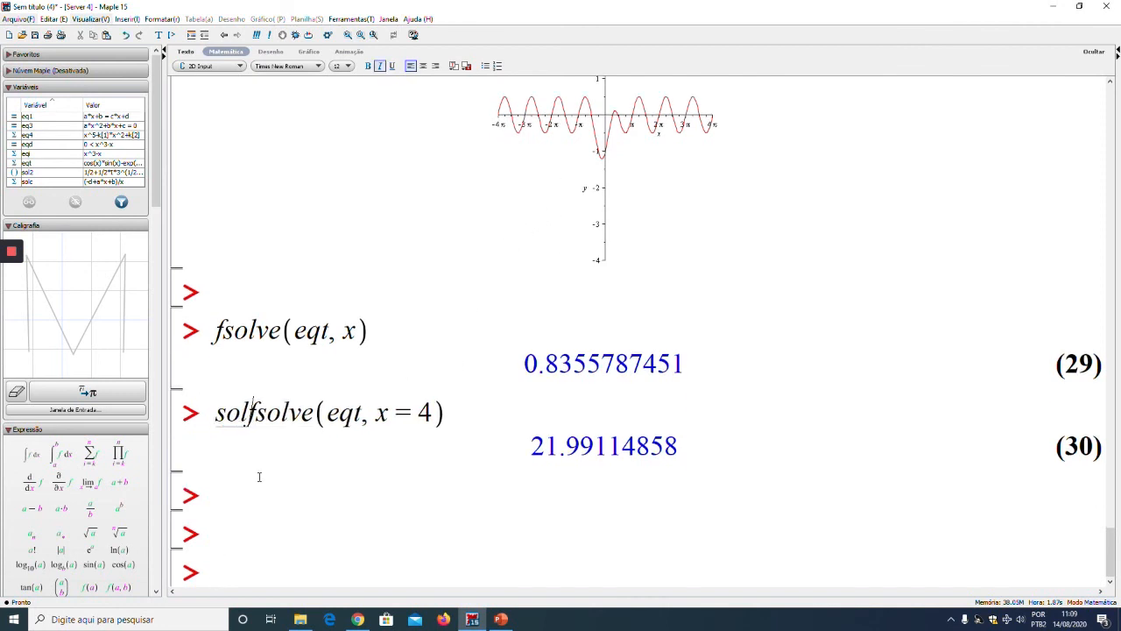
key("Return")
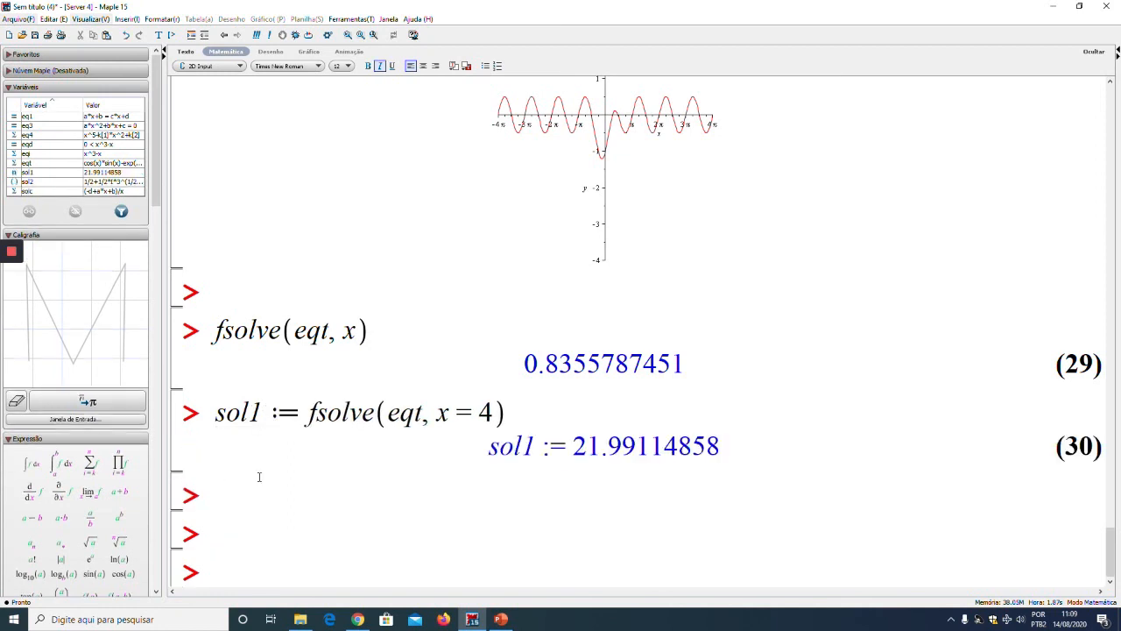
Step: Copy the sol1 line to the prompt below, change it to sol2 := fsolve(eqt, x = 1) and evaluate it
triple_click(215, 411)
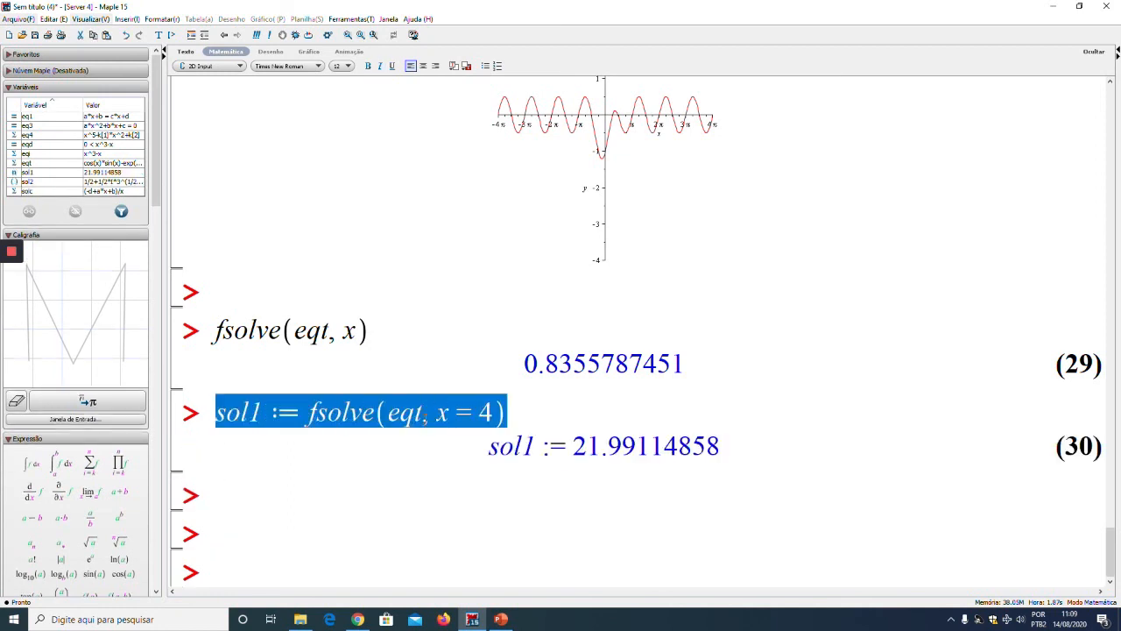
key("ctrl+c")
left_click(237, 491)
key("ctrl+v")
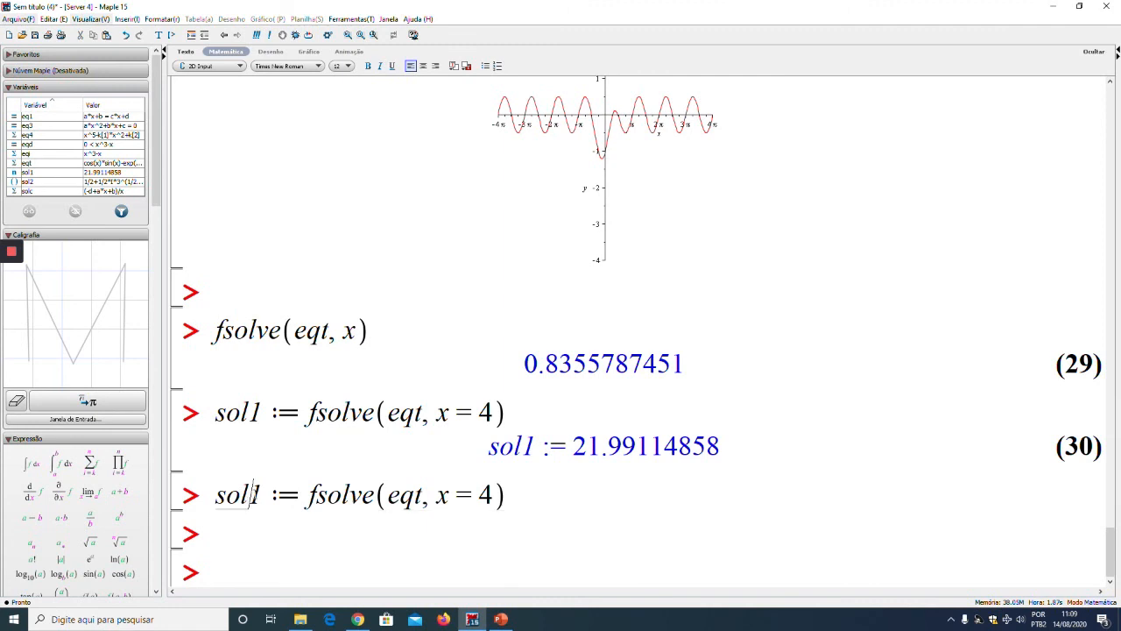
left_click_drag(248, 494, 262, 496)
type("2")
left_click(477, 498)
key("Delete")
type("1")
key("Return")
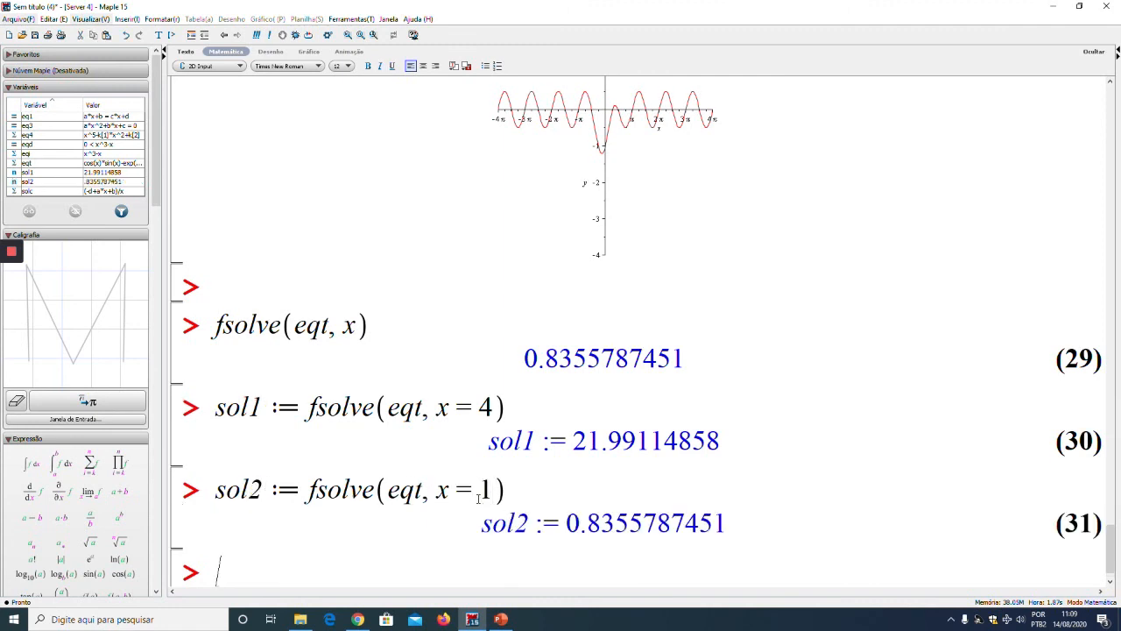
Step: Add empty prompts below sol2 and evaluate subs(x = sol2, eqt) to substitute the root into the equation
scroll(389, 528, "down", 1)
key("Return")
key("Return")
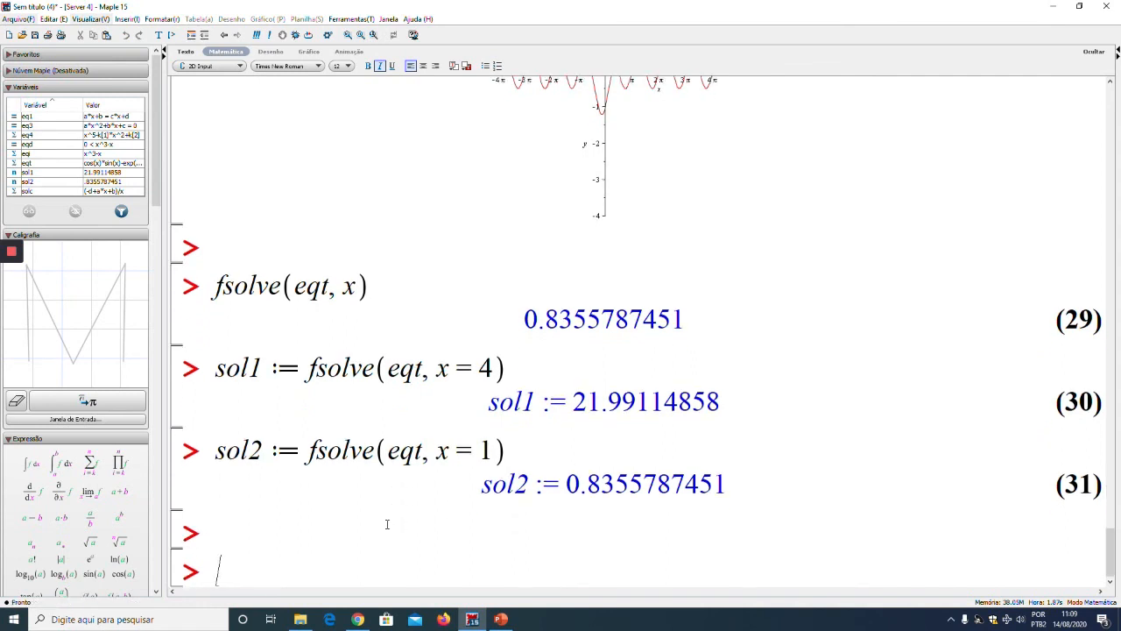
left_click(258, 523)
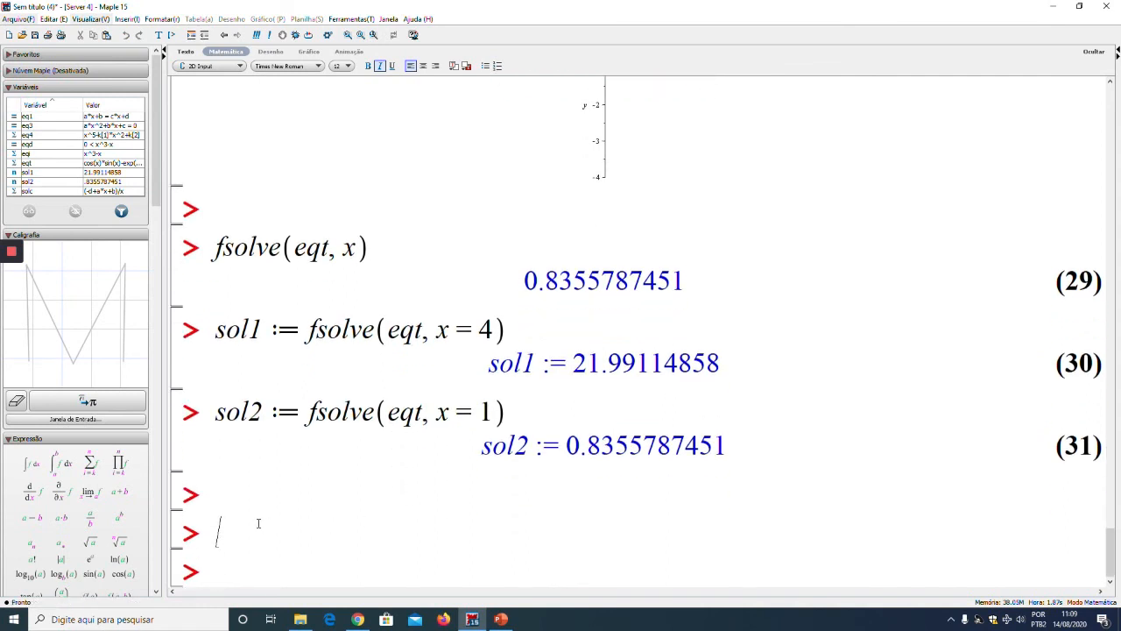
type("subs(sol2")
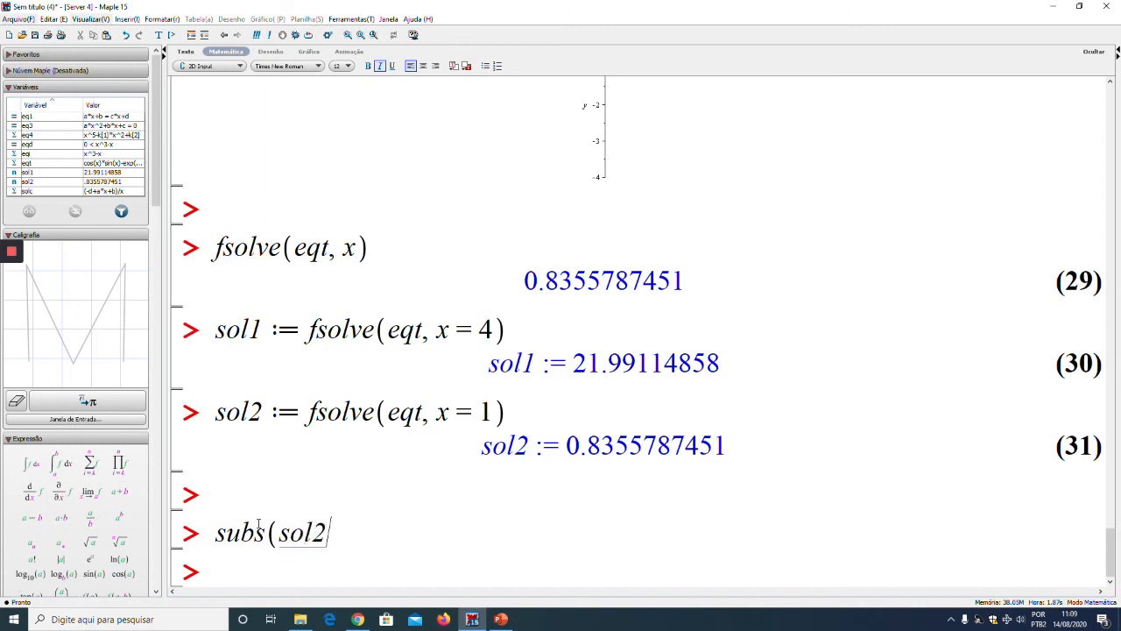
key("Left")
key("Left")
key("Left")
key("Left")
type("x ")
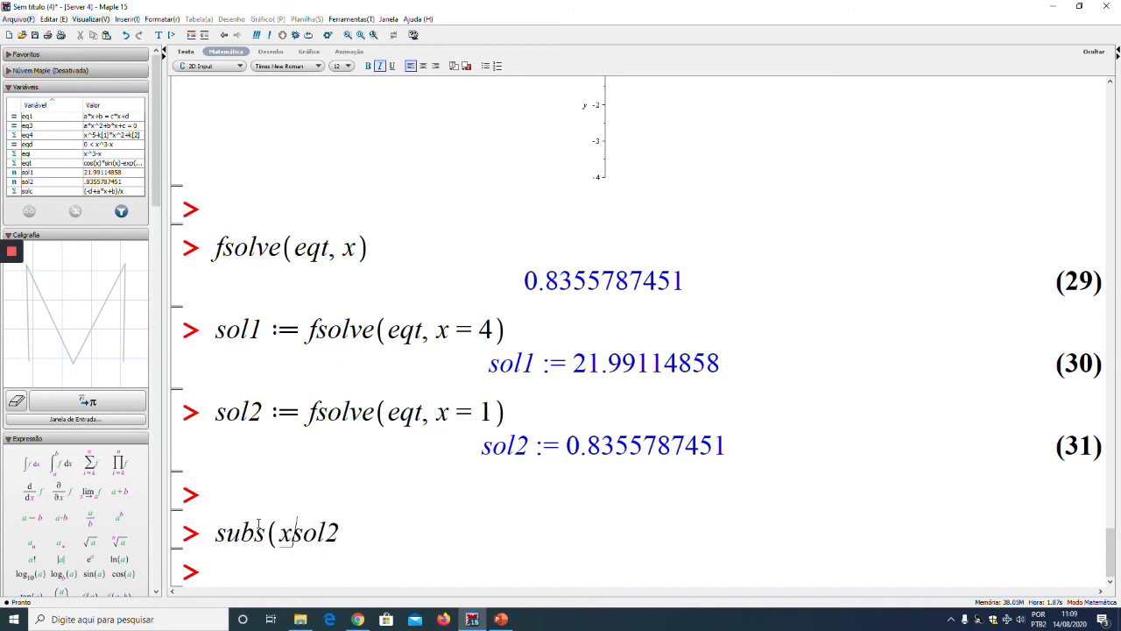
type("=")
key("End")
type(", ")
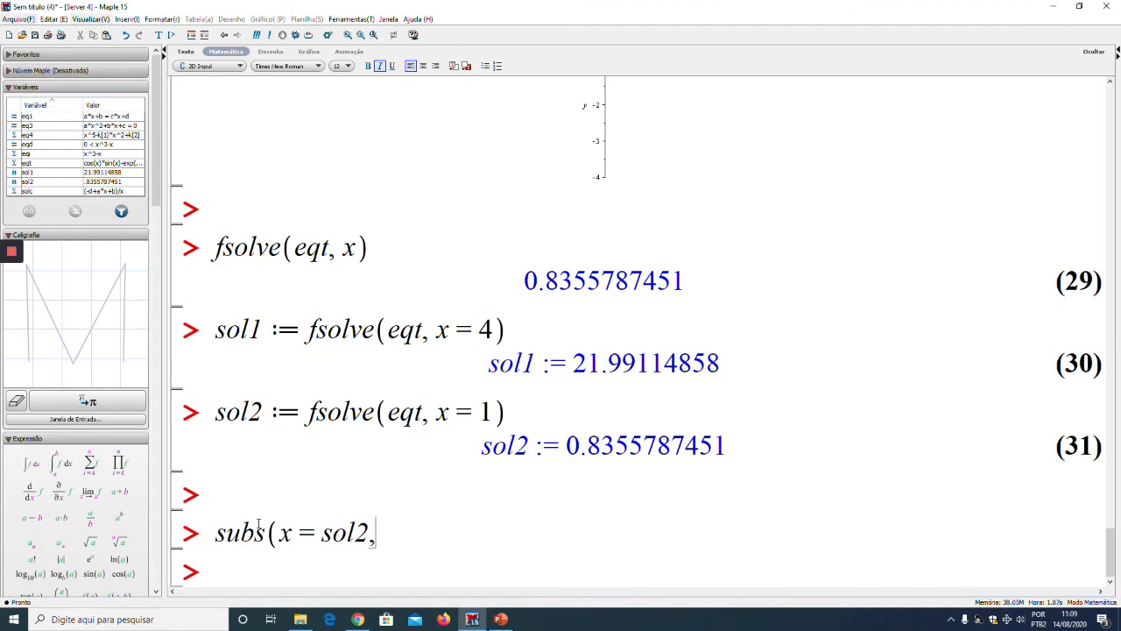
type("eqt)")
key("Return")
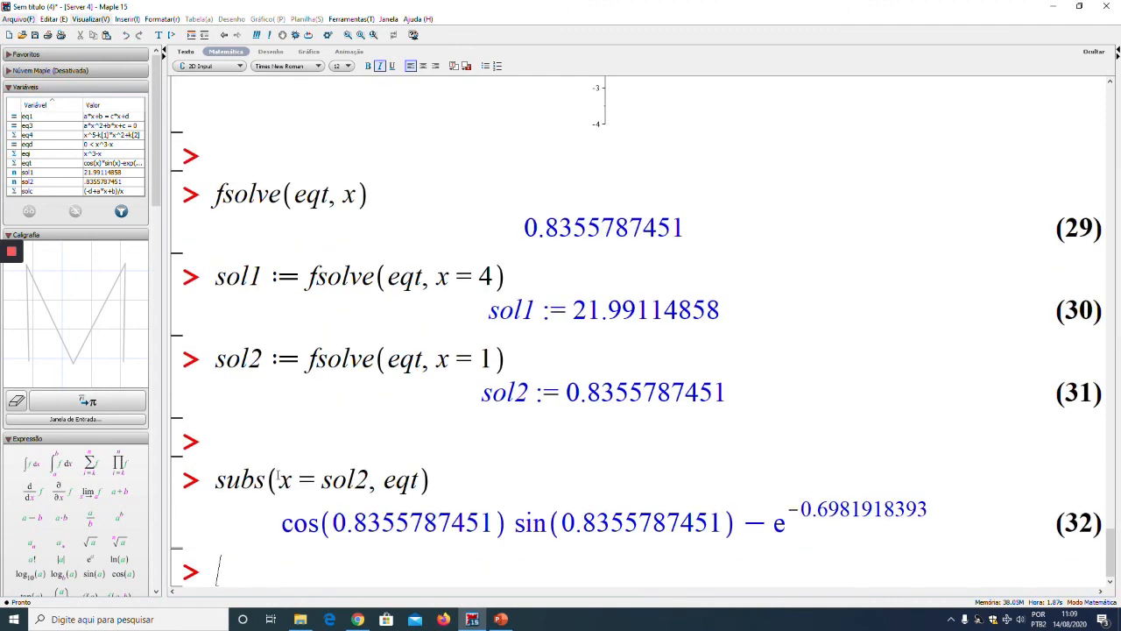
Step: Add empty prompts below the substitution and evaluate it numerically with evalf(%)
key("Return")
key("Return")
key("Return")
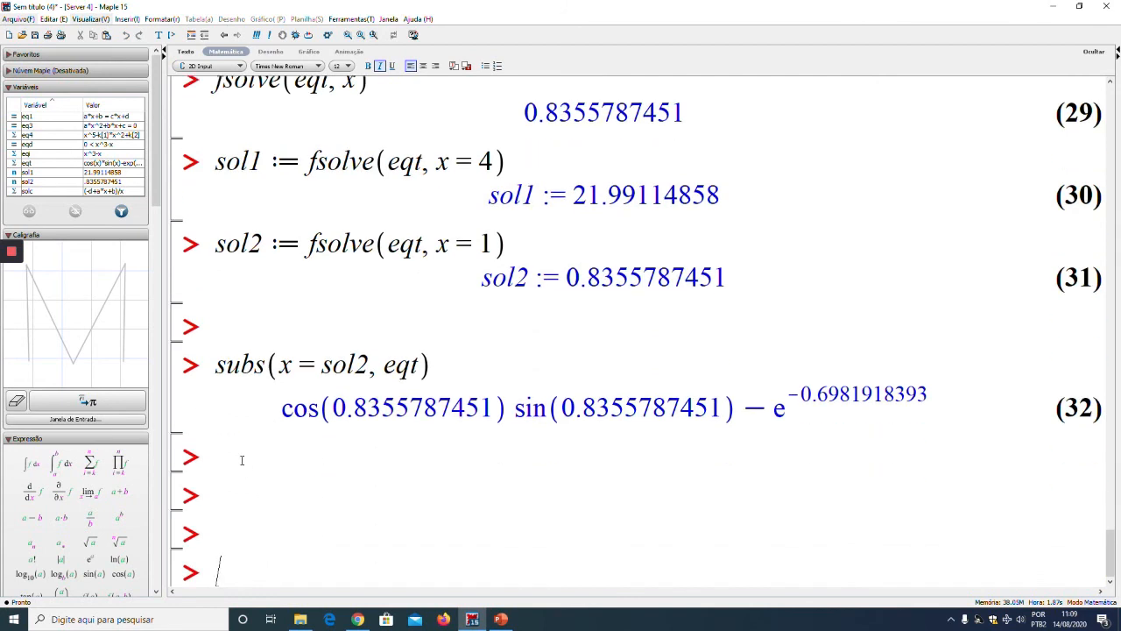
left_click(240, 456)
type("evalf(%)")
key("Return")
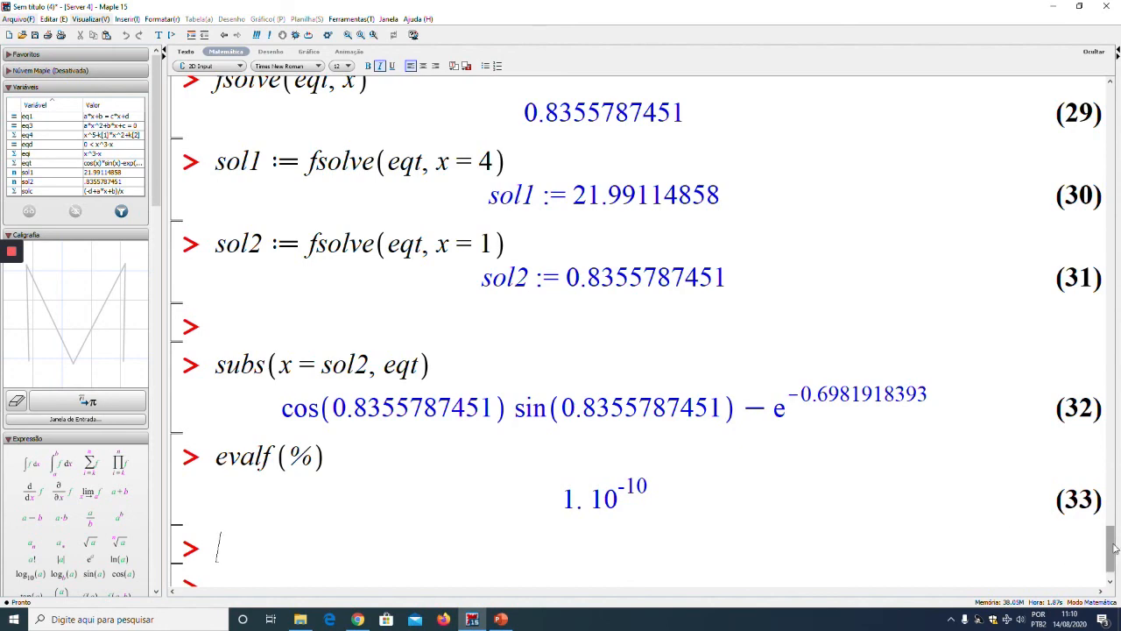
mouse_move(1111, 547)
left_mouse_down()
mouse_move(1090, 242)
mouse_move(1117, 162)
mouse_move(1115, 537)
left_mouse_up()
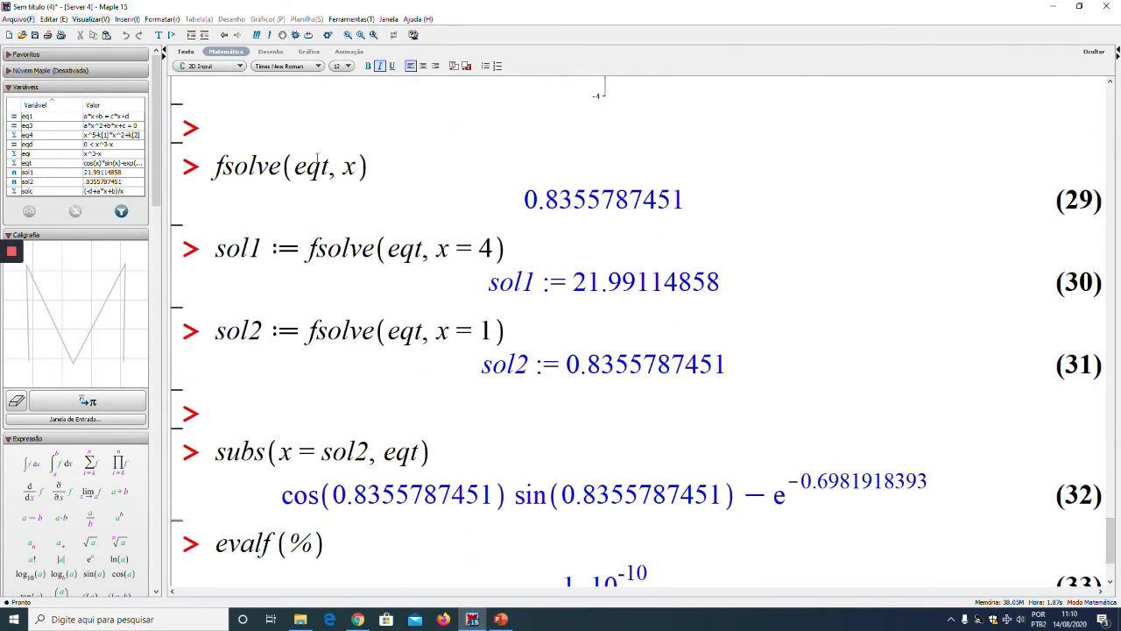
scroll(345, 280, "up", 5)
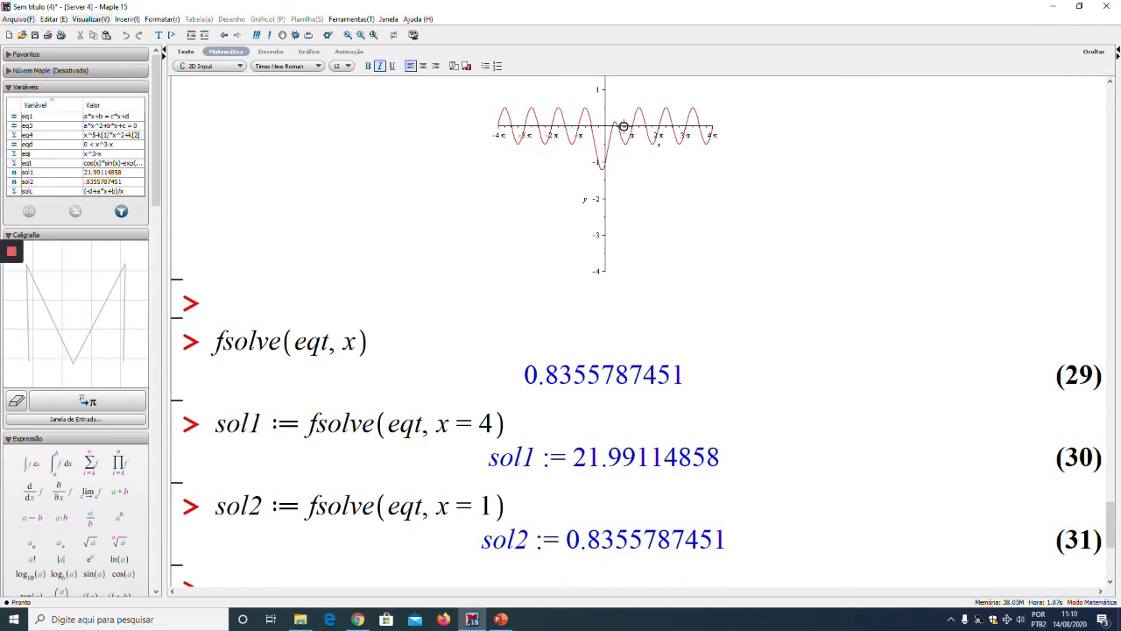
scroll(528, 293, "down", 3)
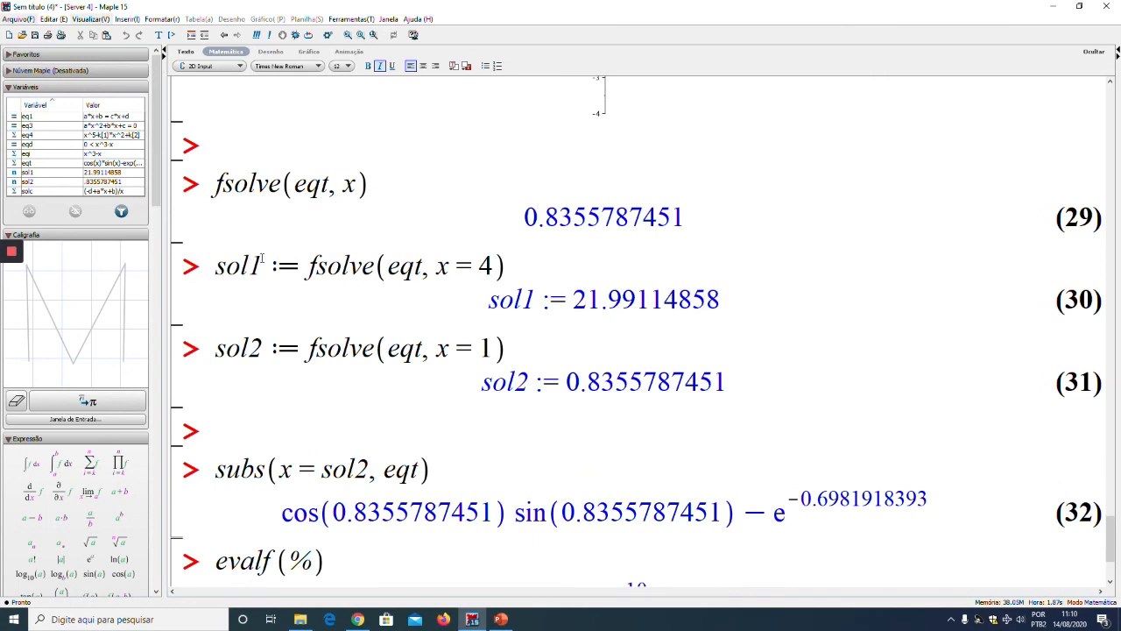
key("Return")
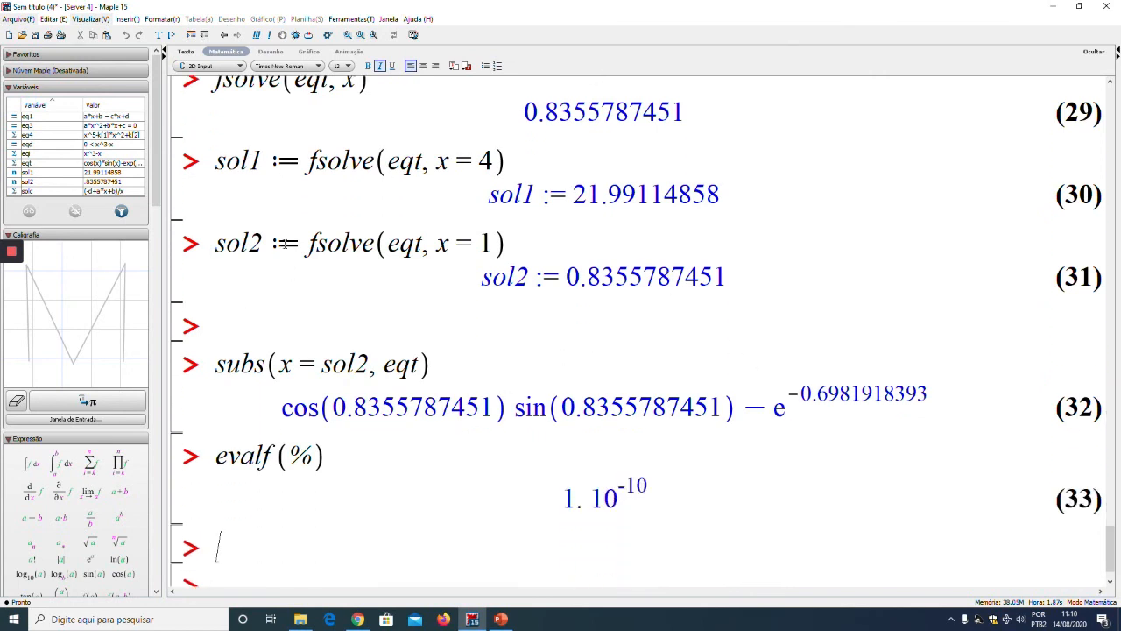
mouse_move(13, 253)
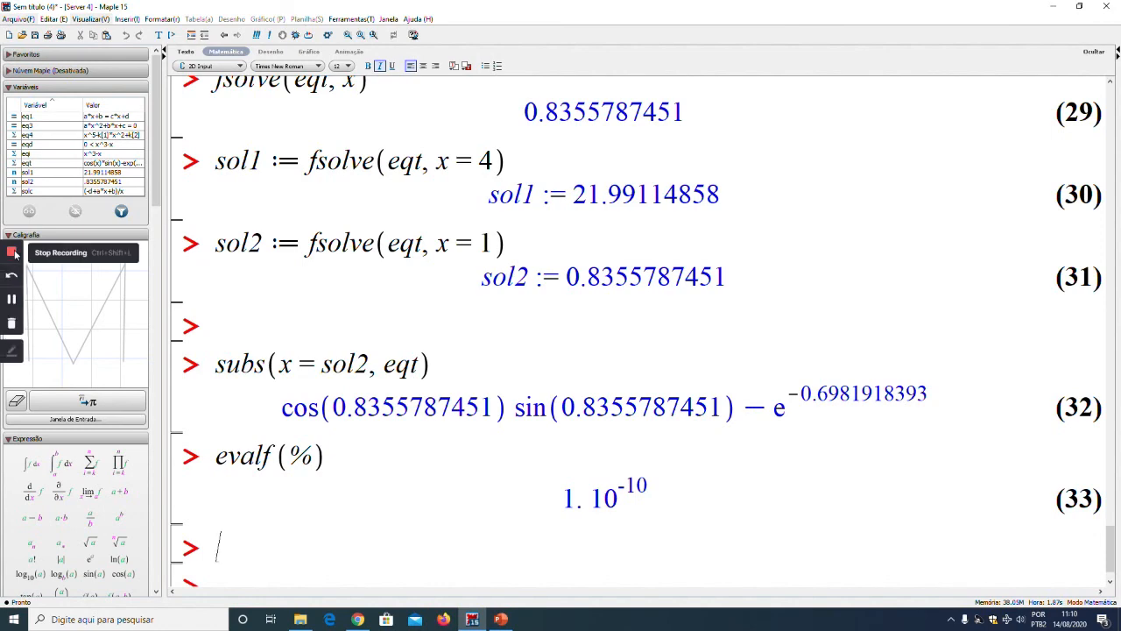